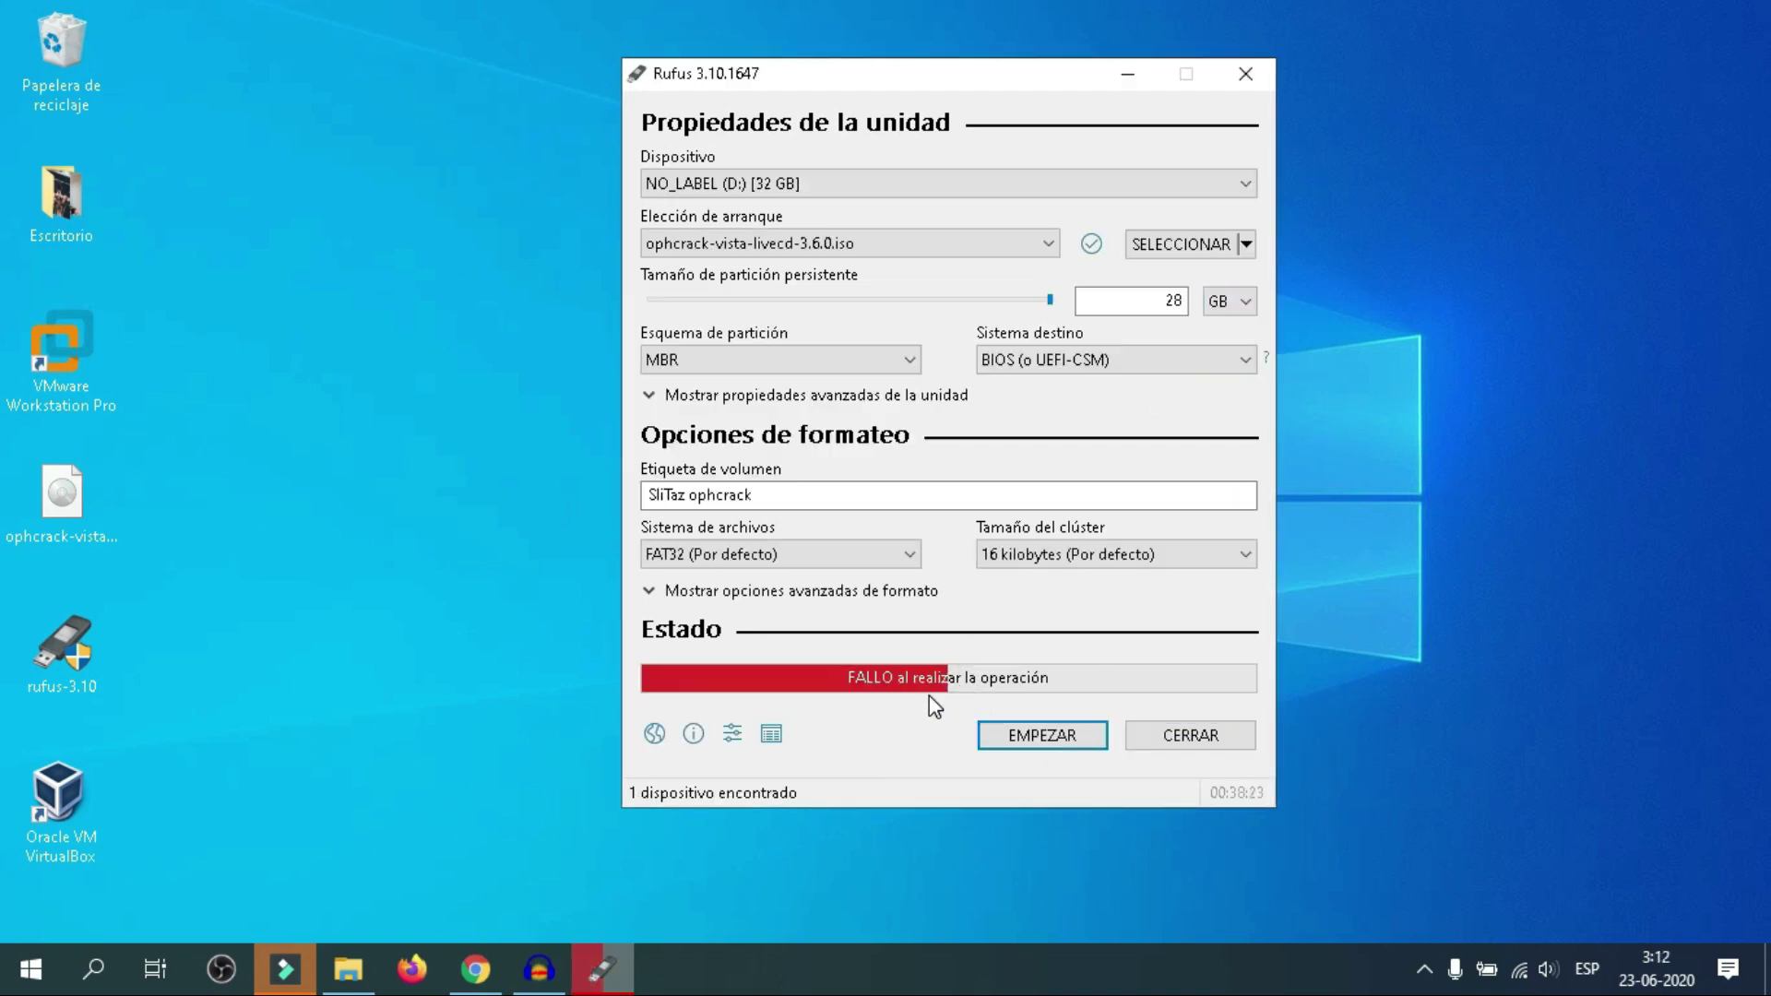
Try to send the ophcrack-vista-livecd-3.6.0 image from the desktop to the USB drive (D:)
click(87, 488)
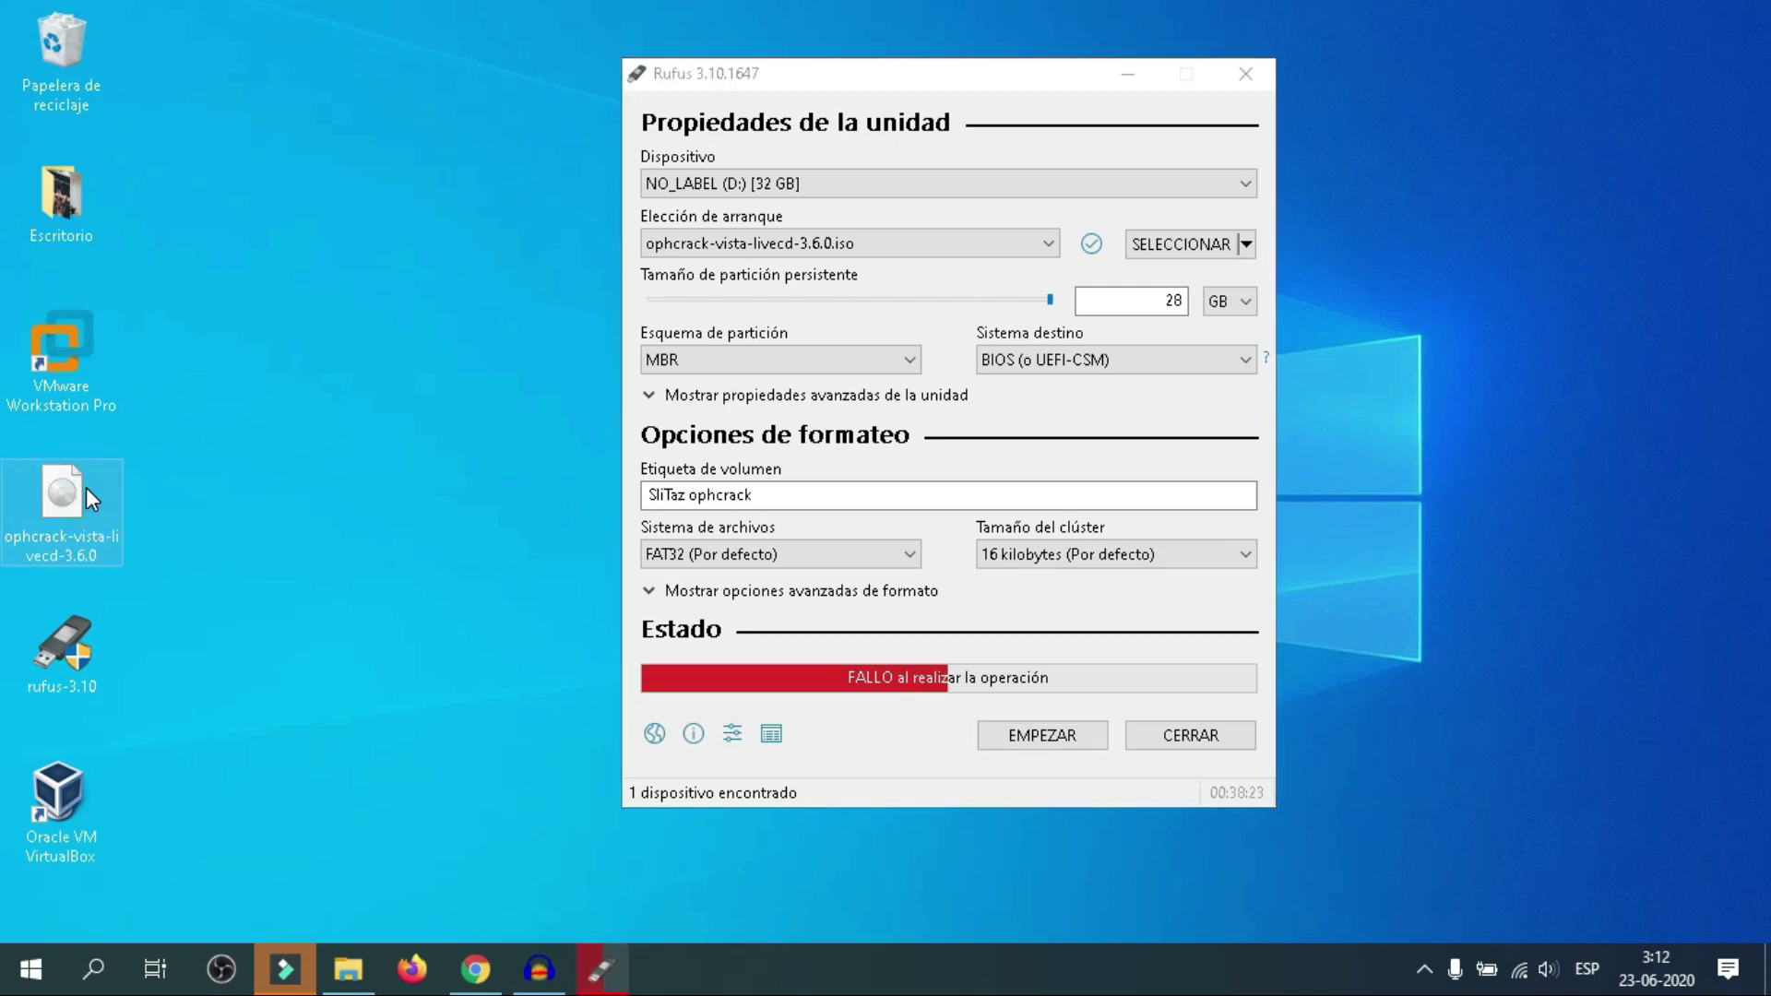
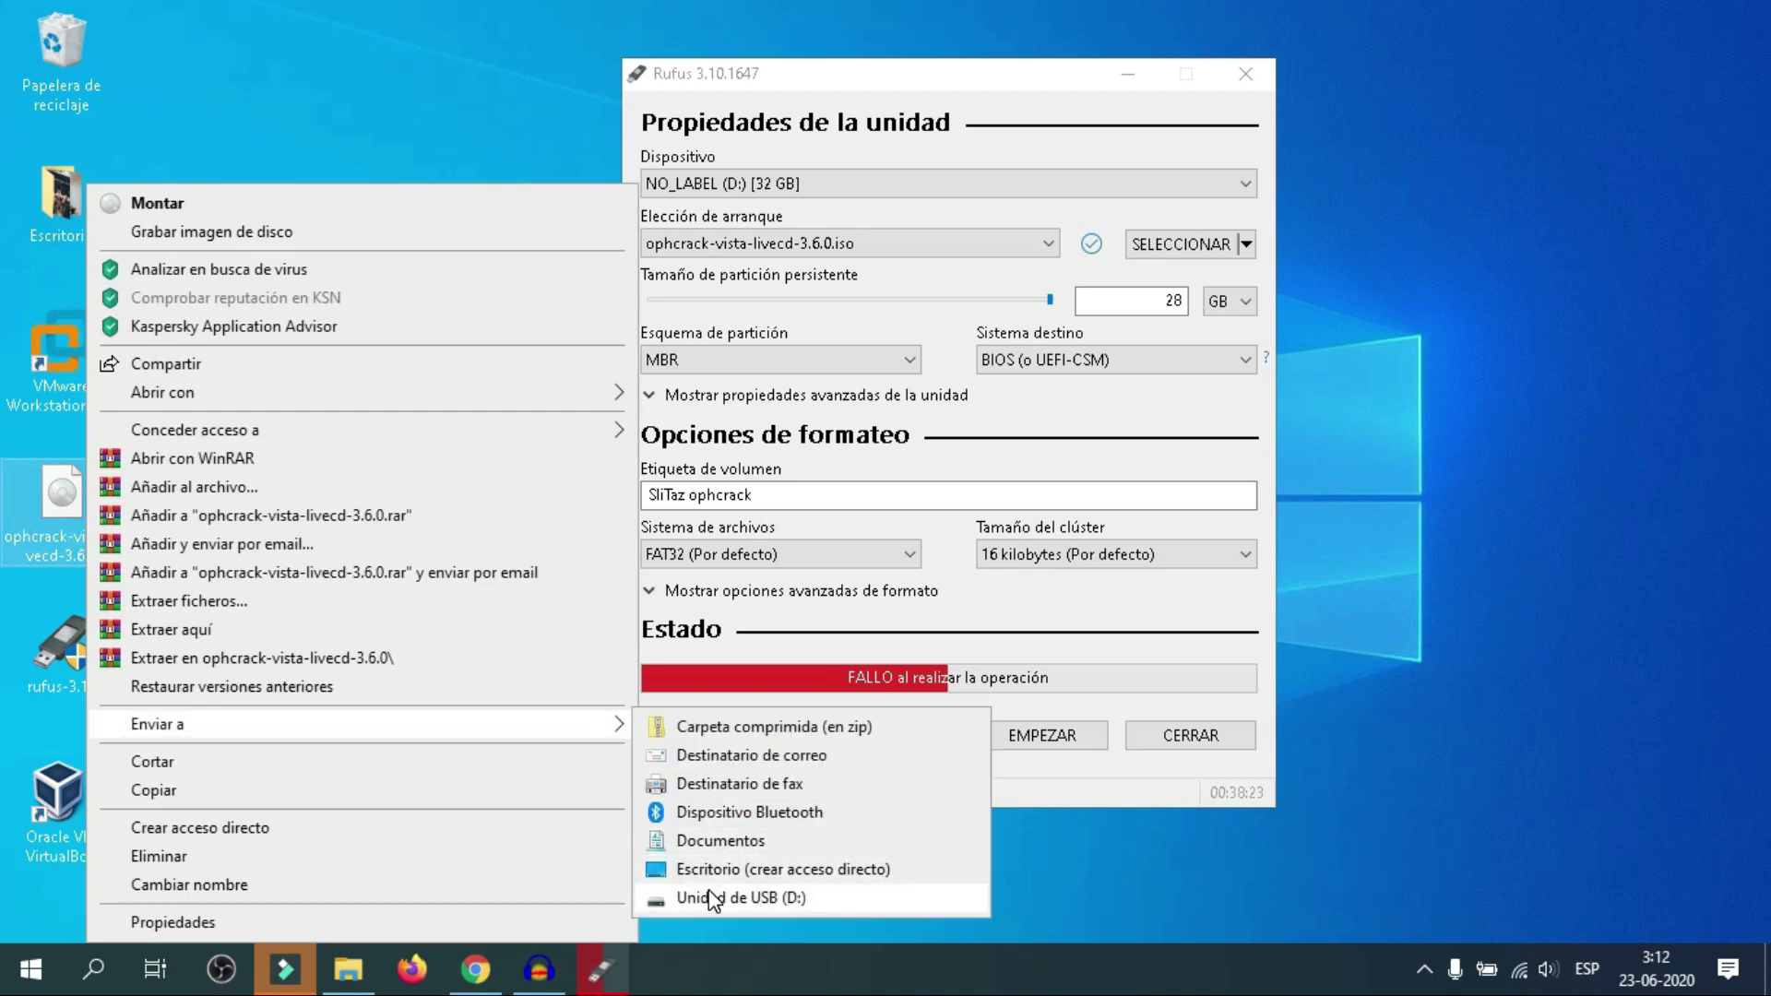
click(710, 895)
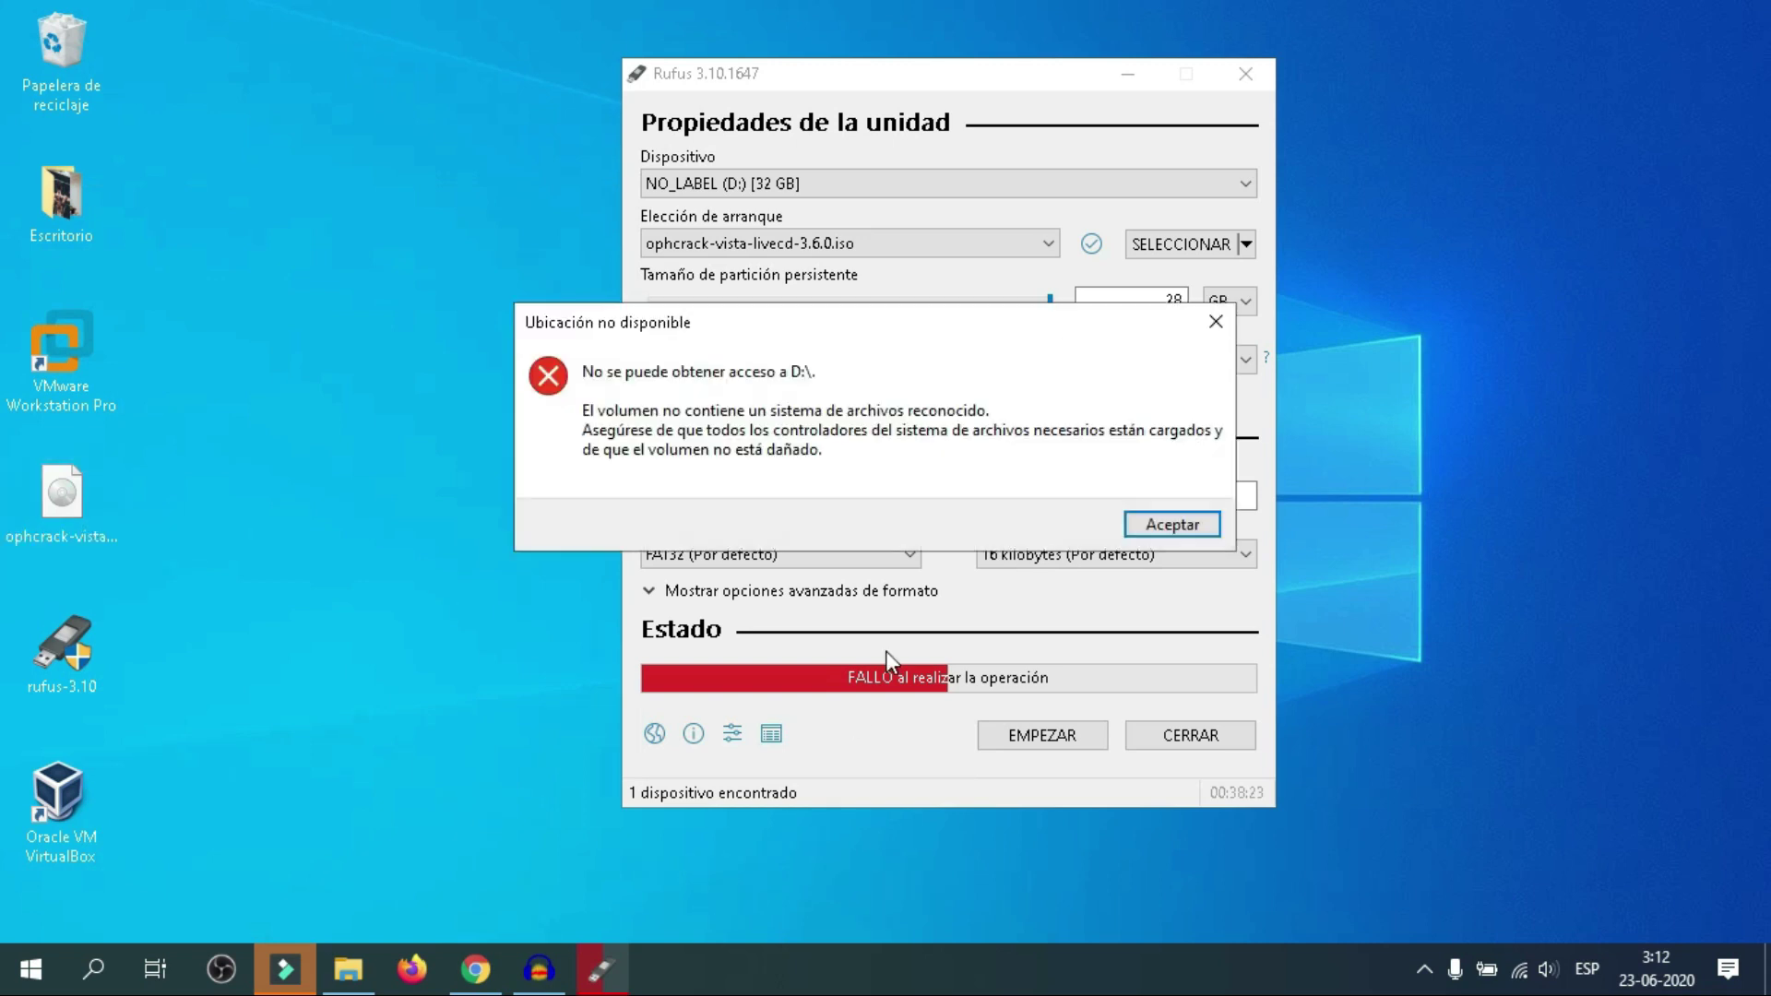
click(1172, 524)
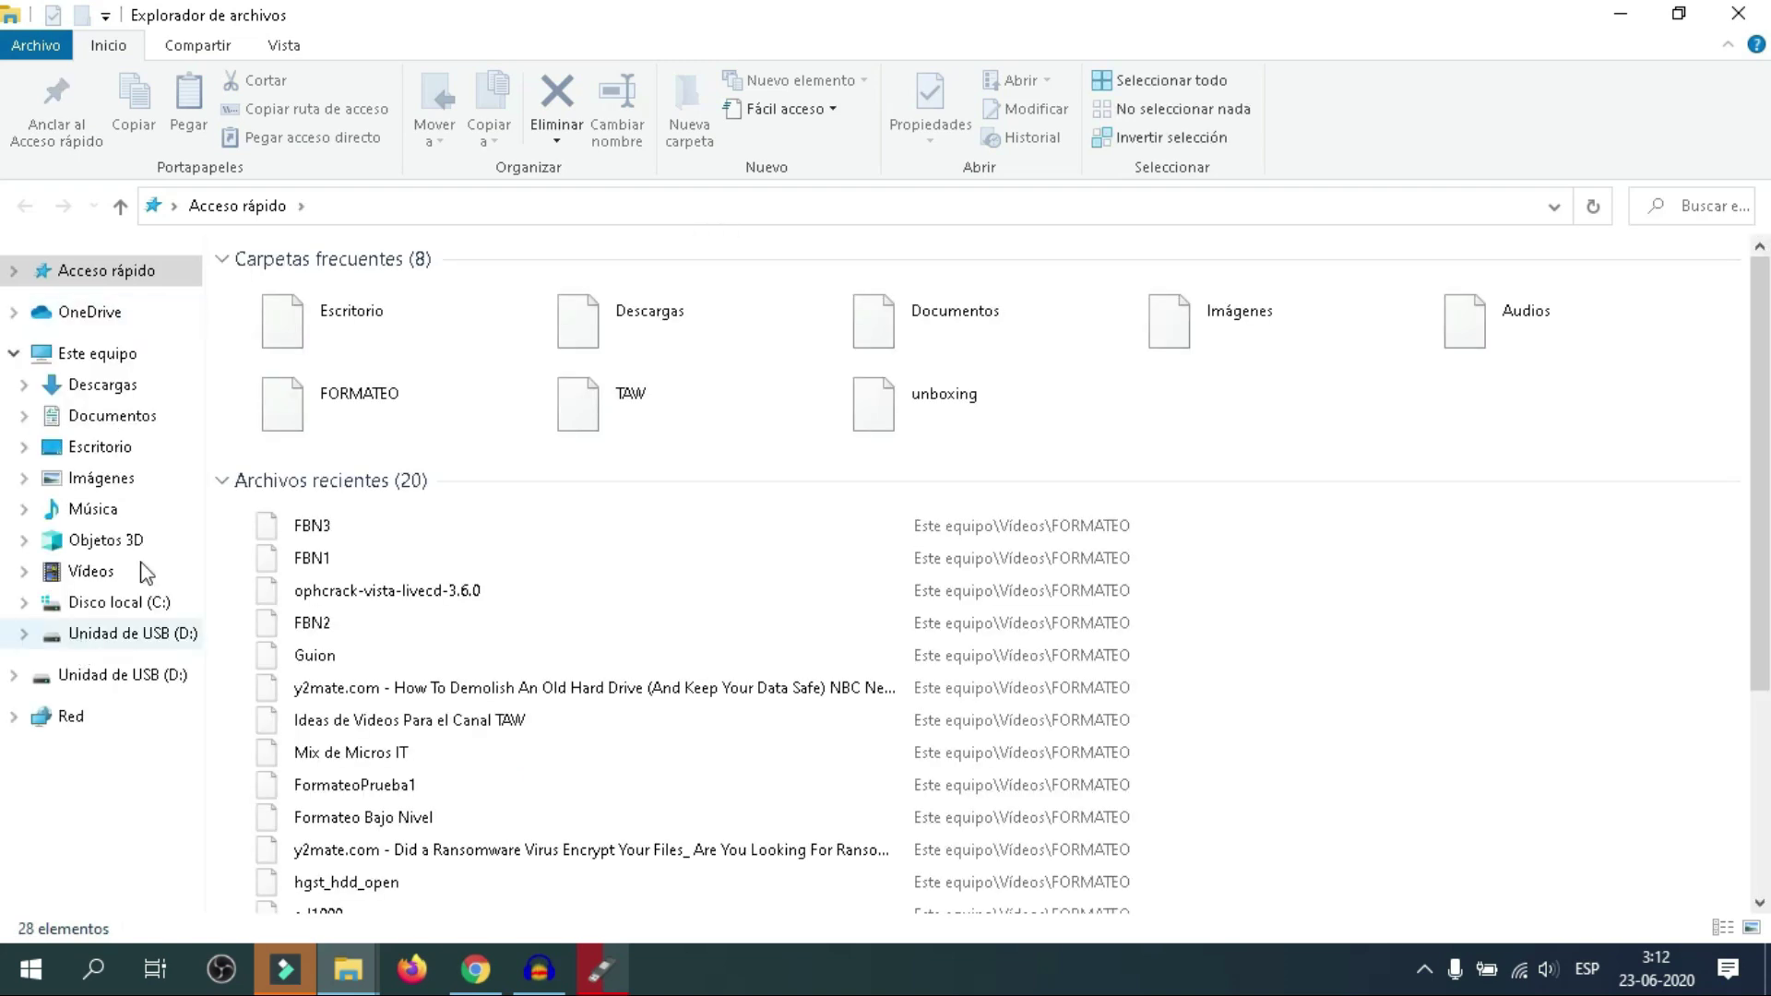
Try to open the USB drive (D:) in File Explorer, both from the navigation tree and from Este equipo
click(118, 679)
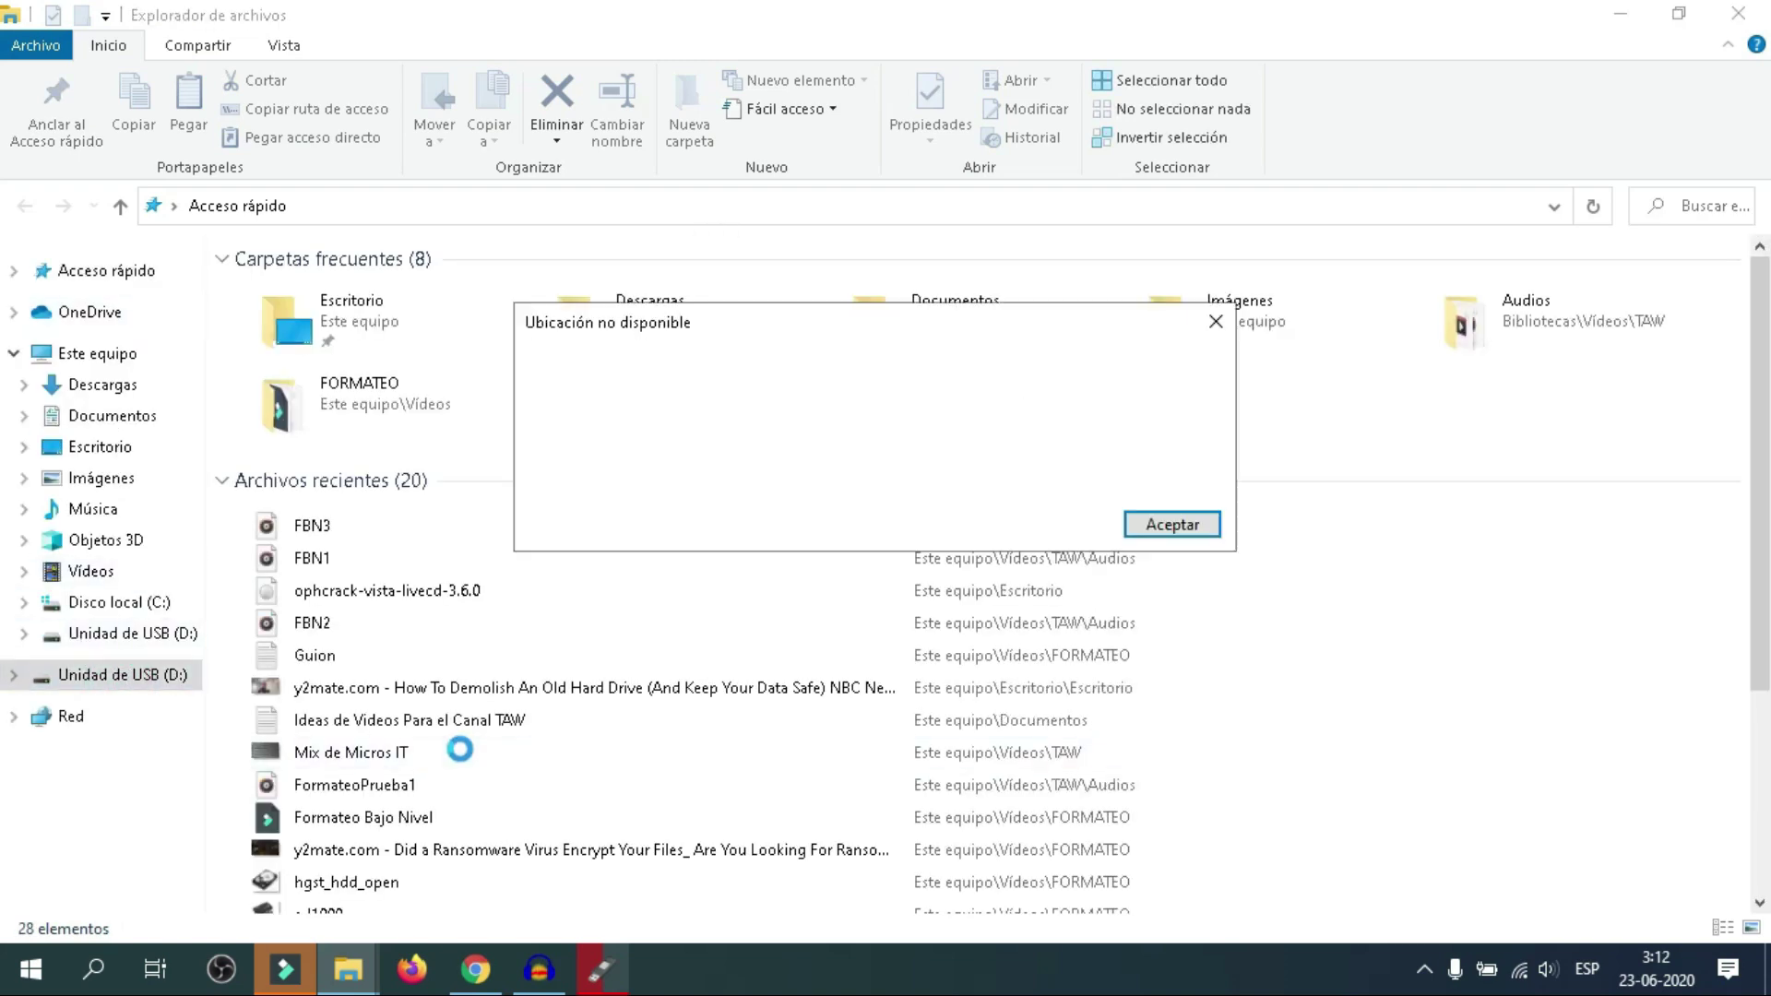
click(1171, 524)
click(120, 355)
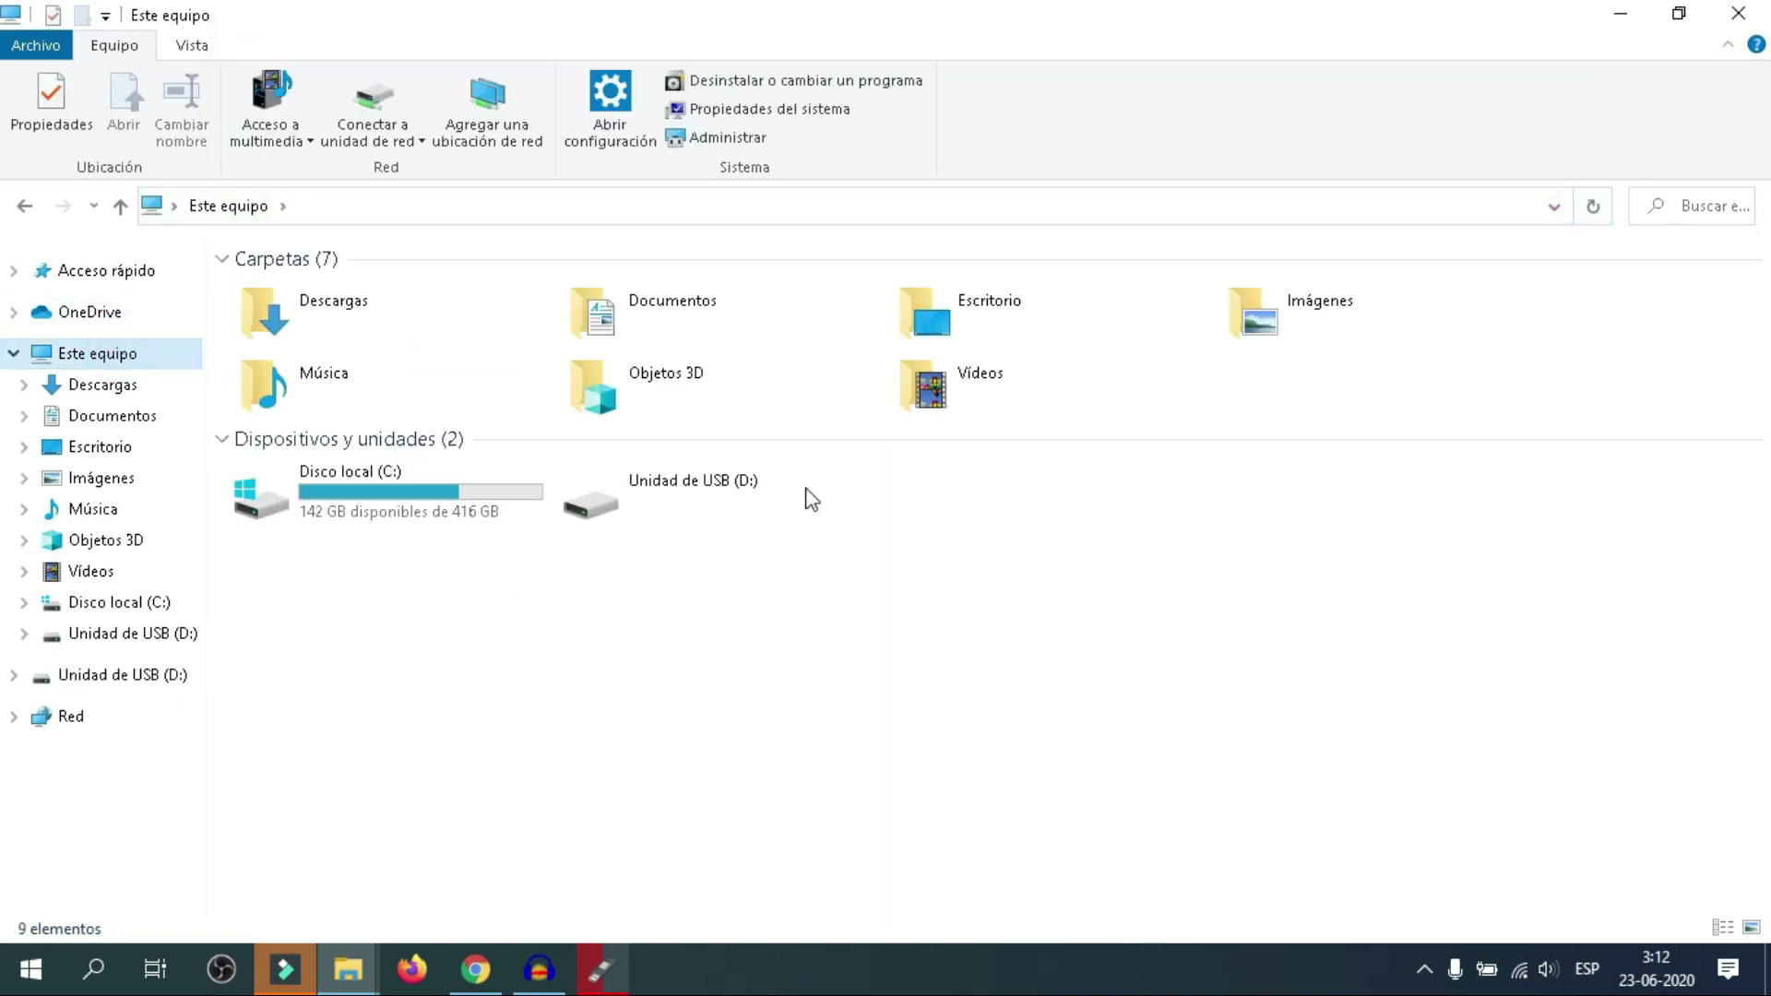
double_click(696, 521)
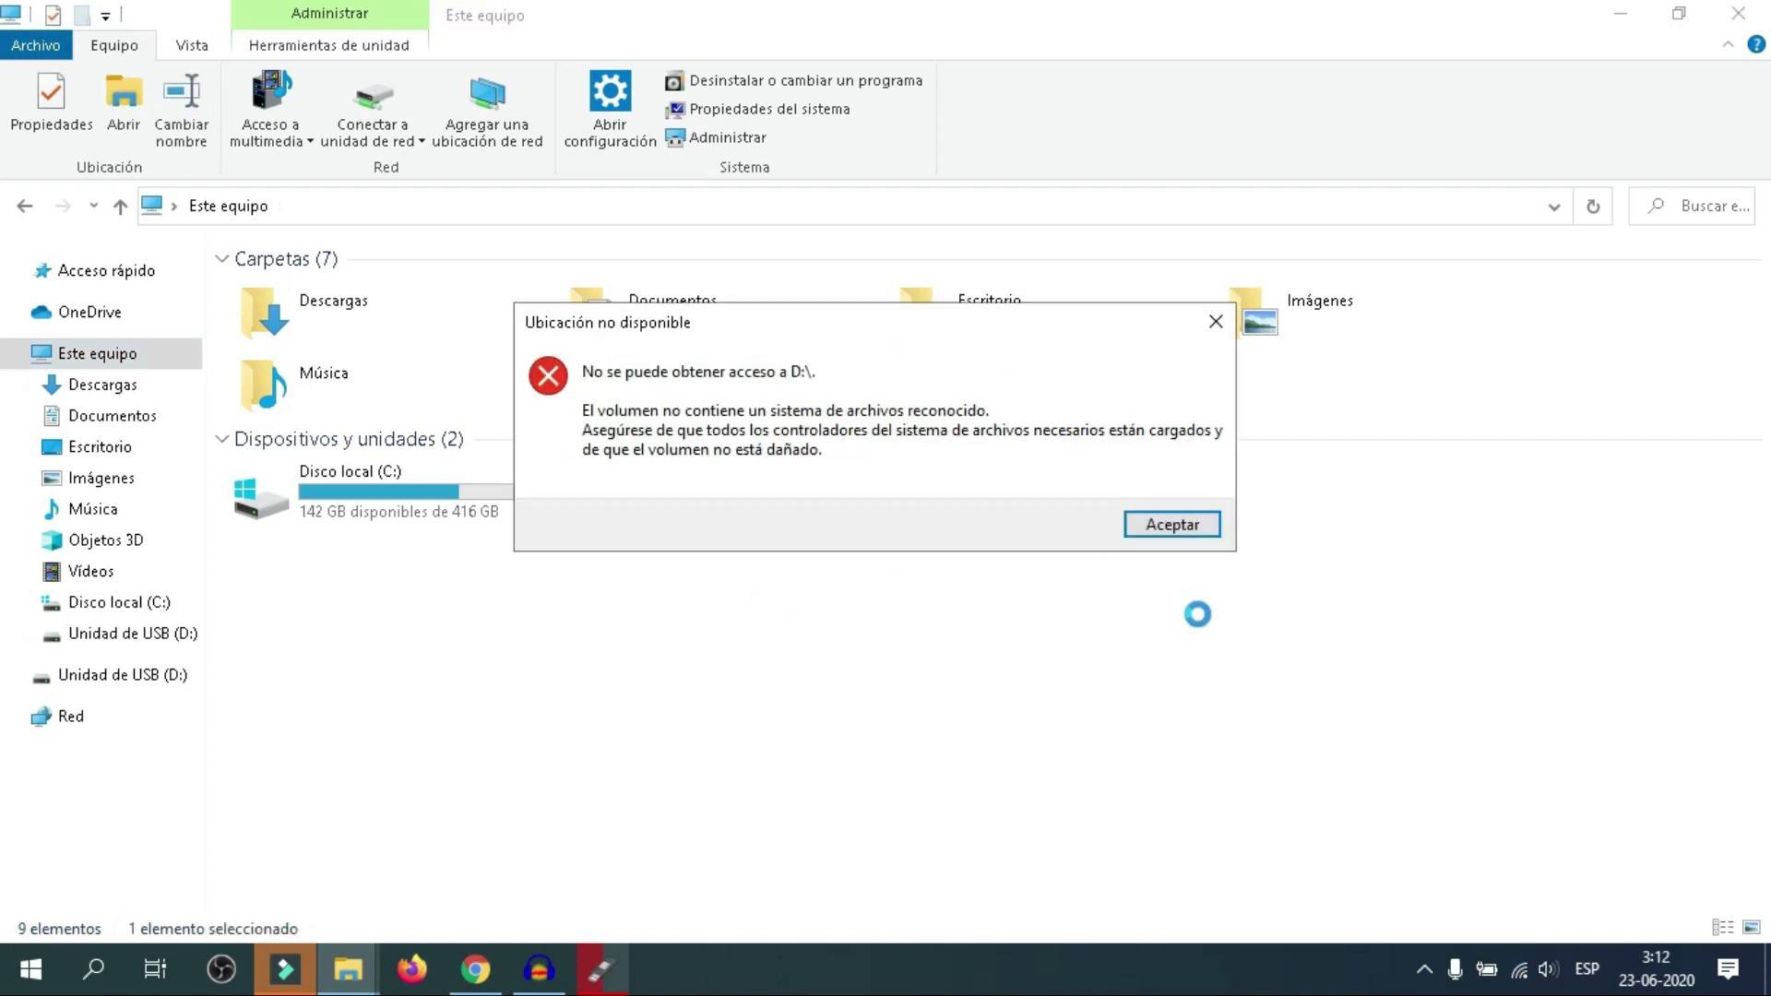
click(1166, 526)
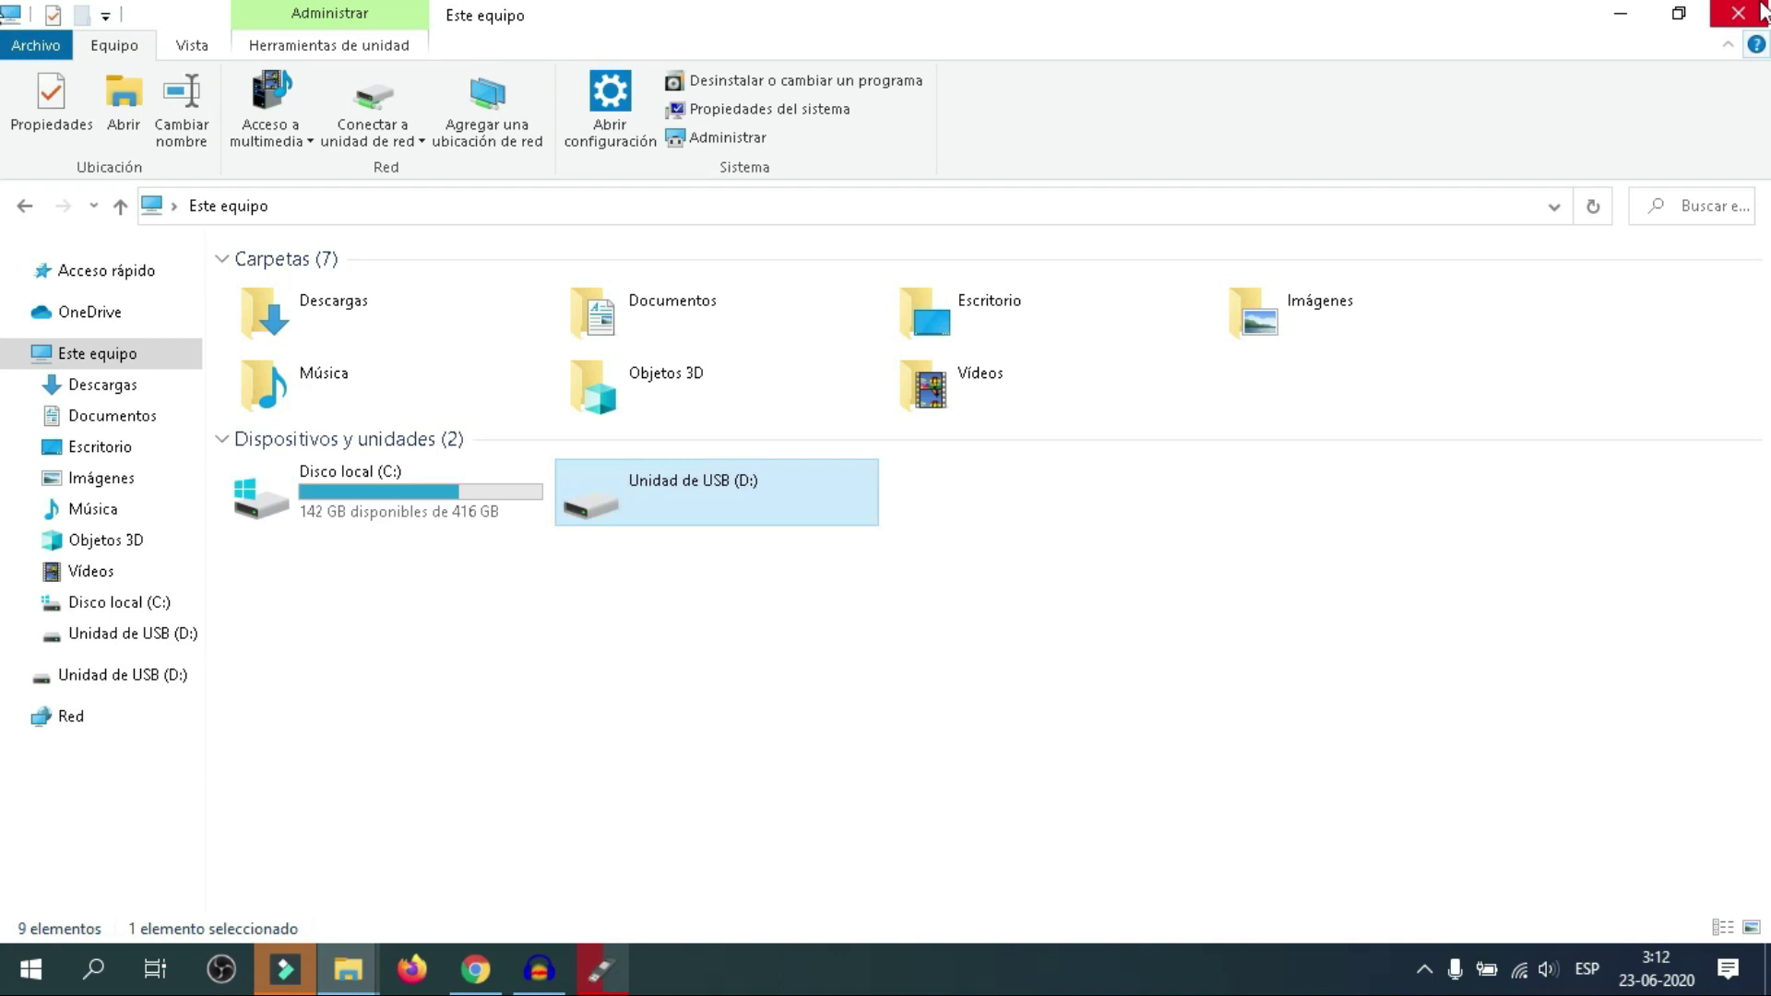
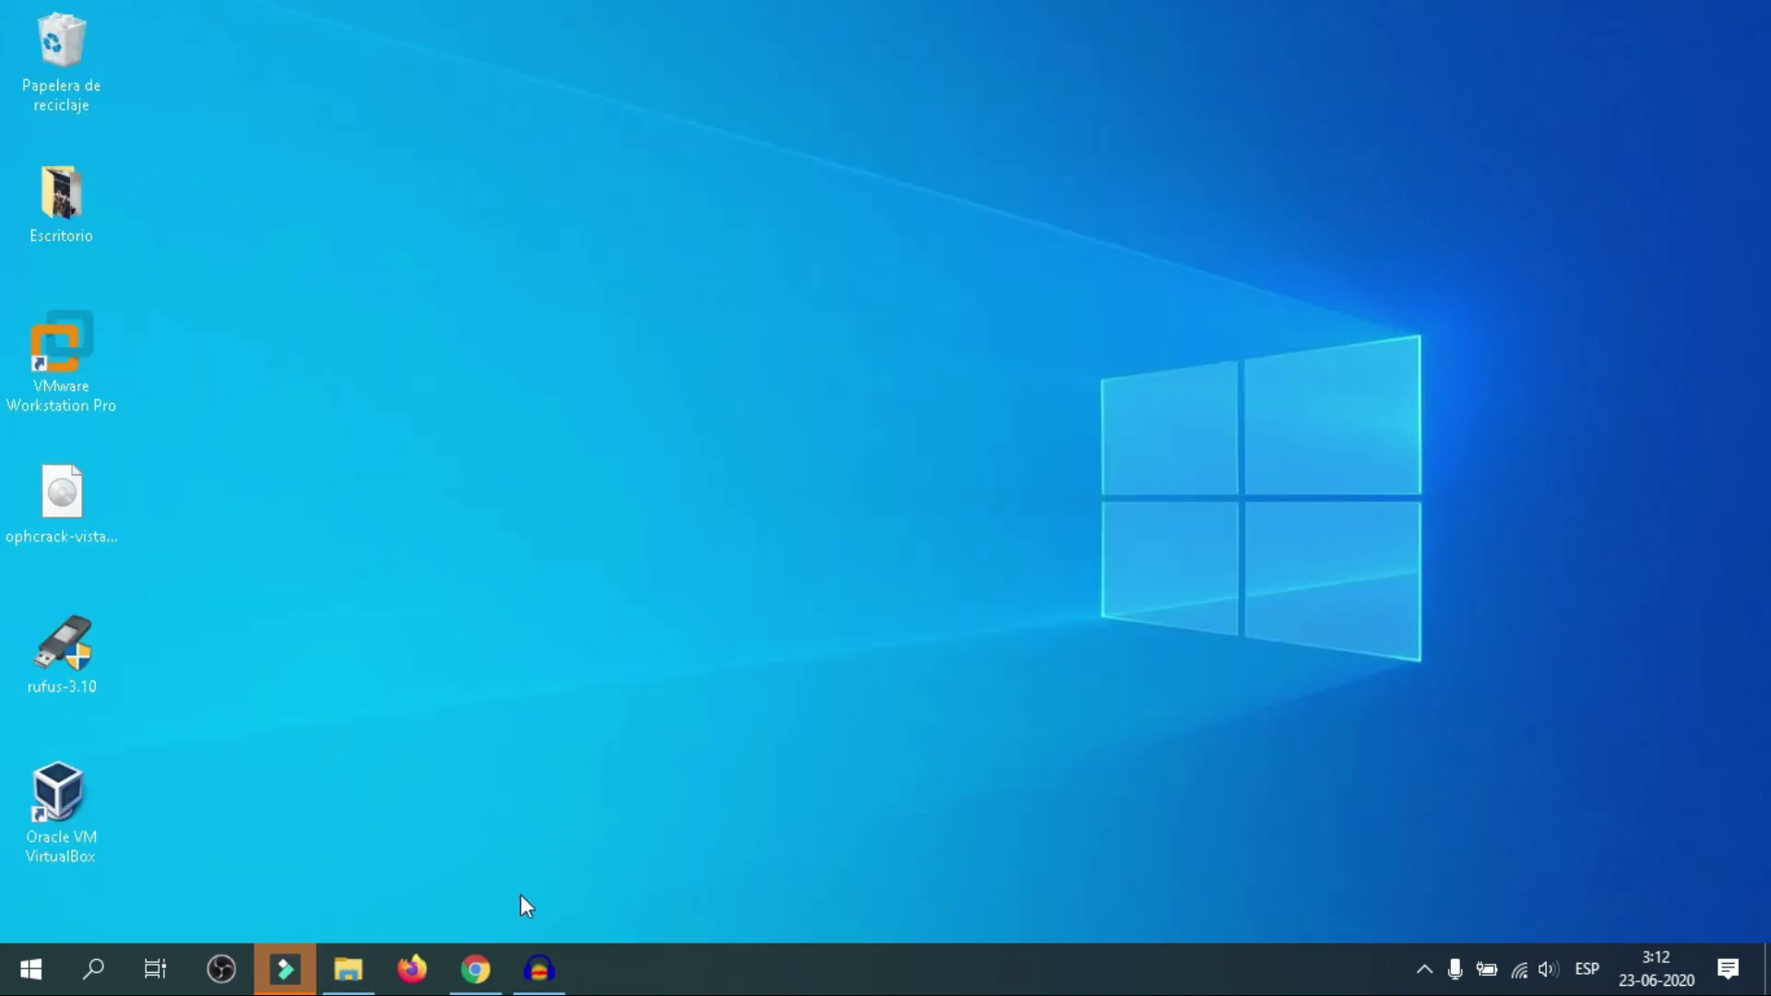
Switch to Chrome, search Google for "low format level" and open the HDDGURU page for HDD LLF Low Level Format Tool
click(478, 968)
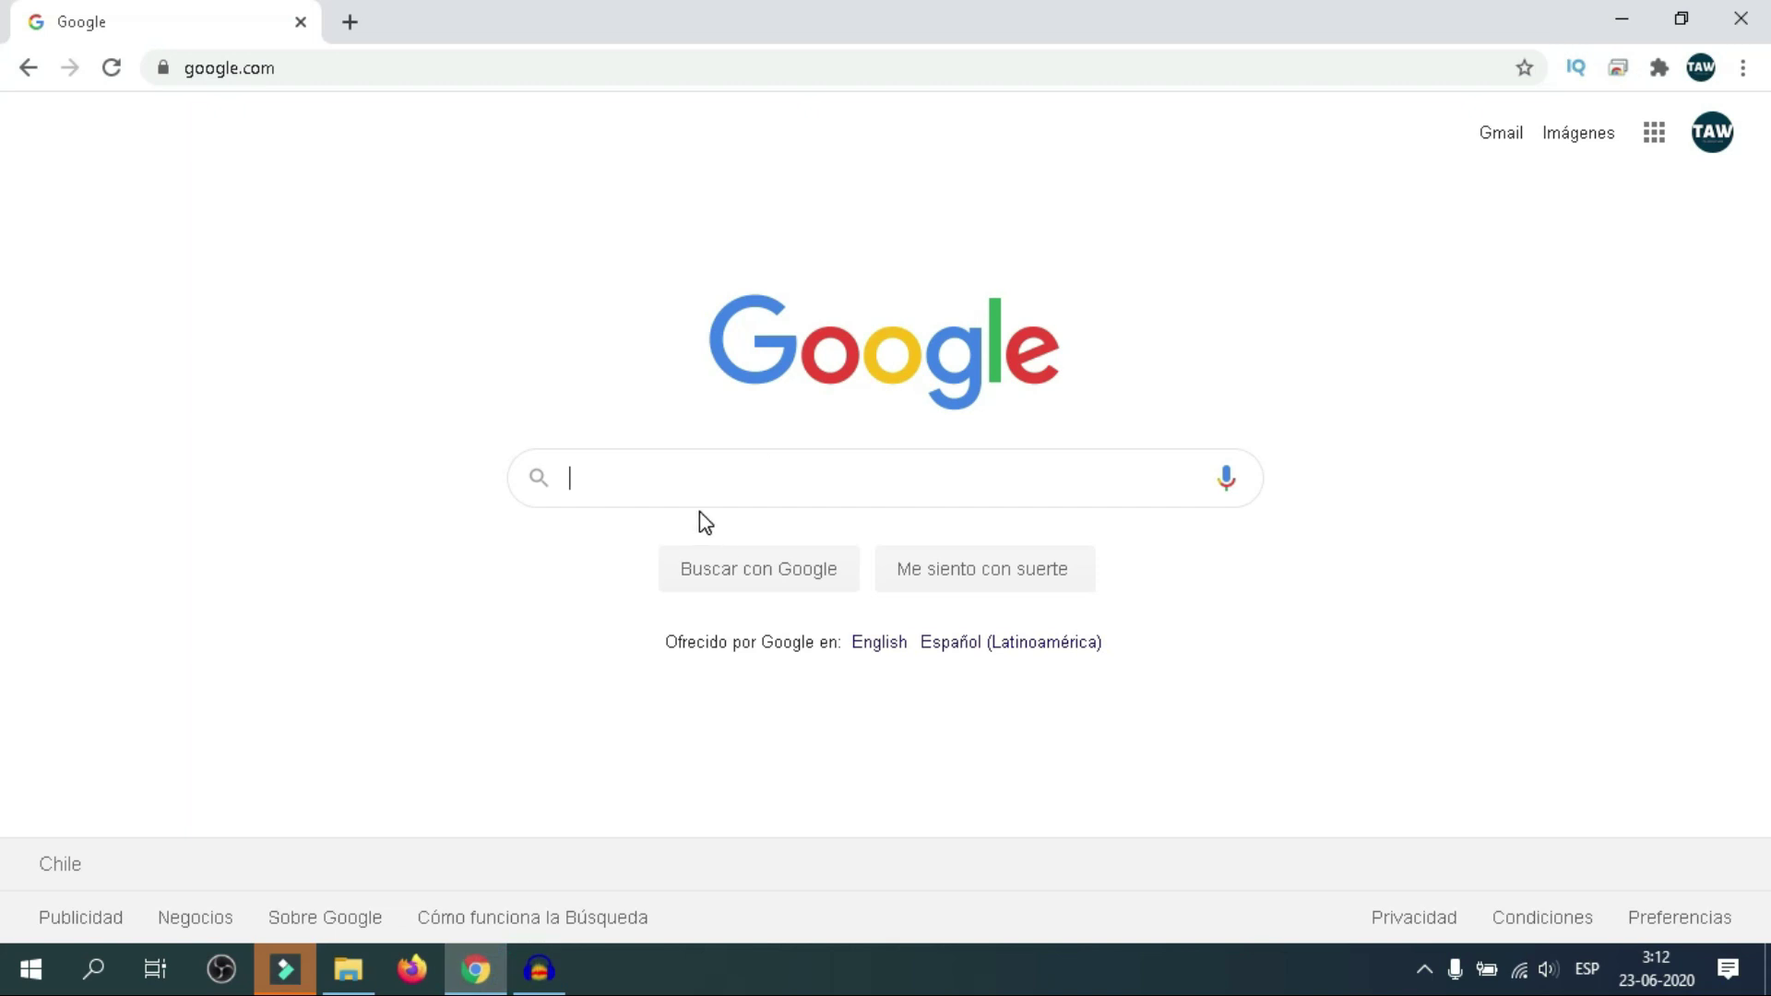
click(724, 489)
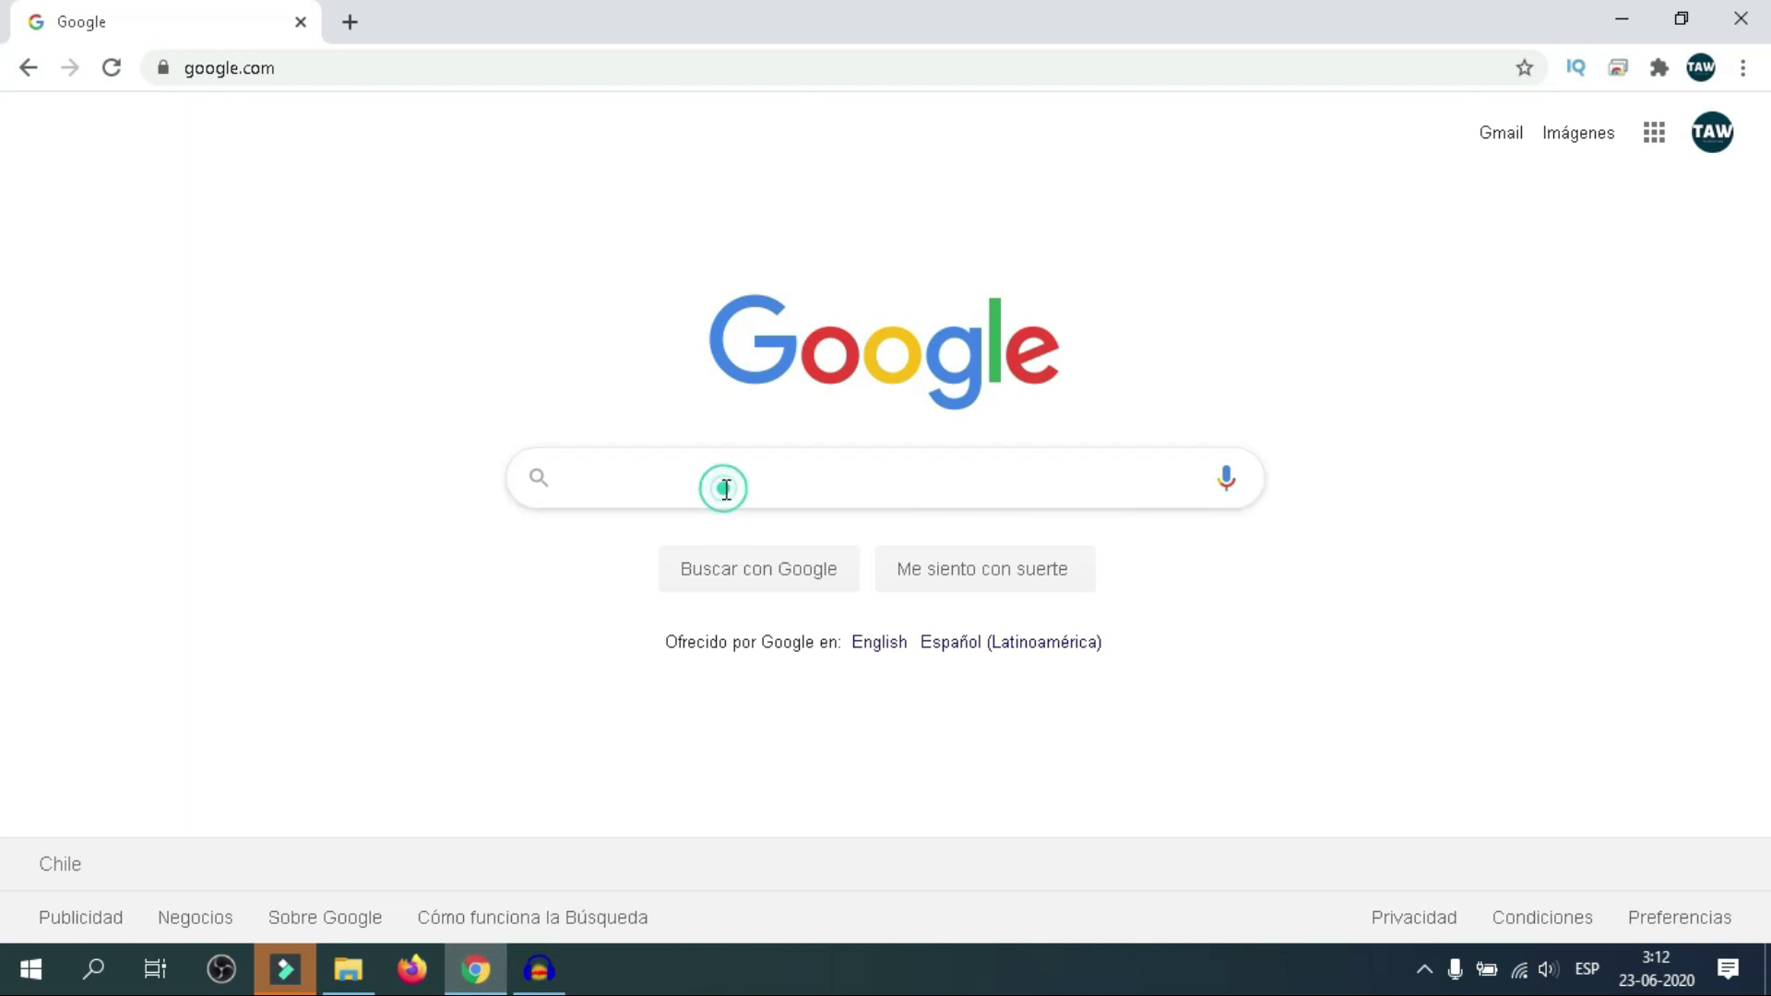
text(low forma)
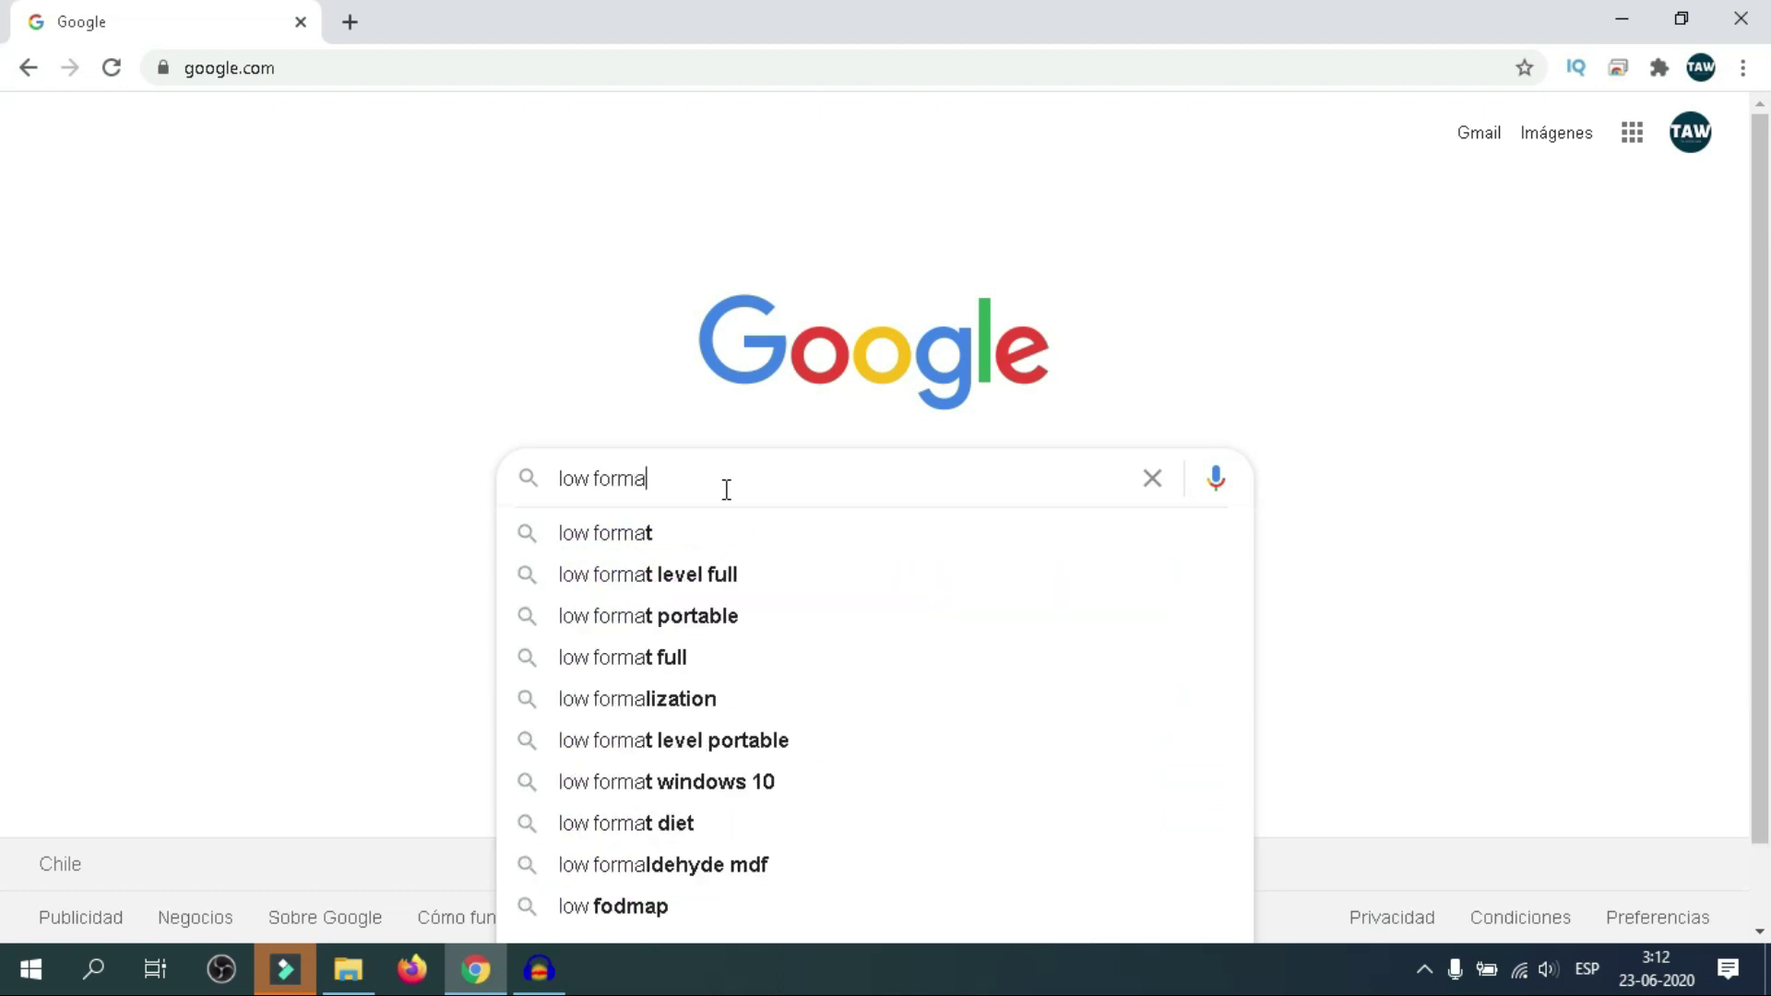
key(Down)
key(Down)
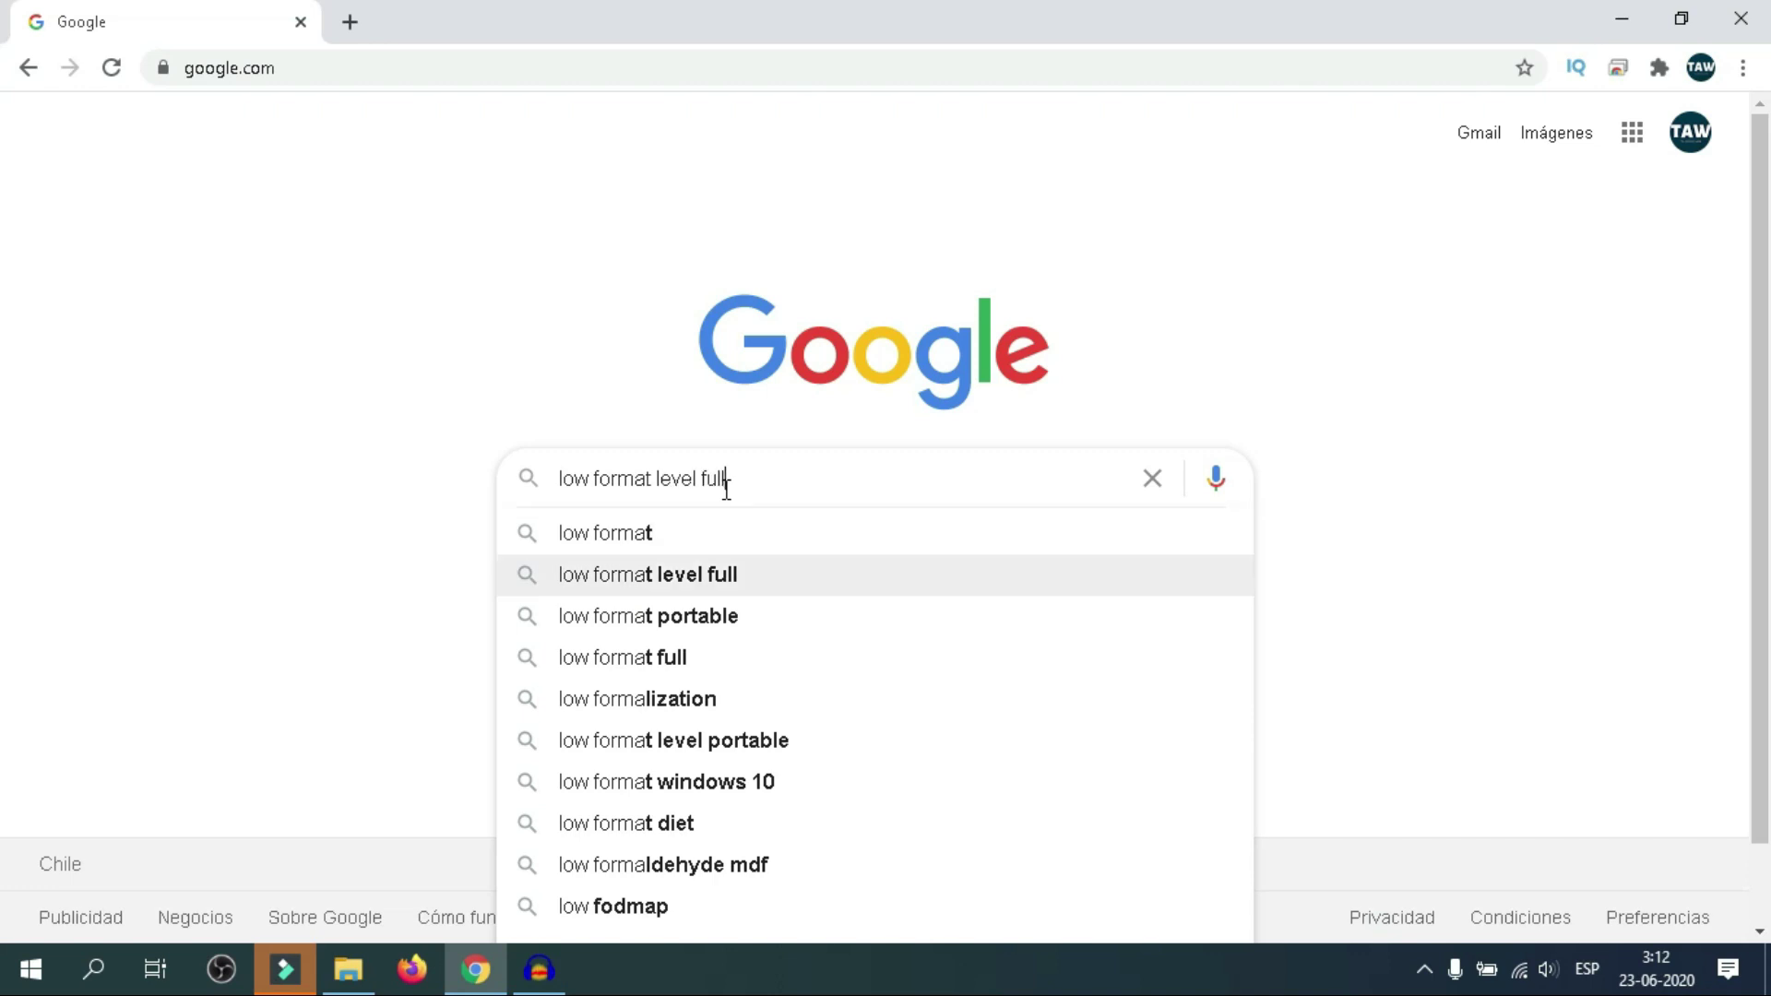
key(BackSpace)
key(BackSpace)
key(BackSpace)
key(BackSpace)
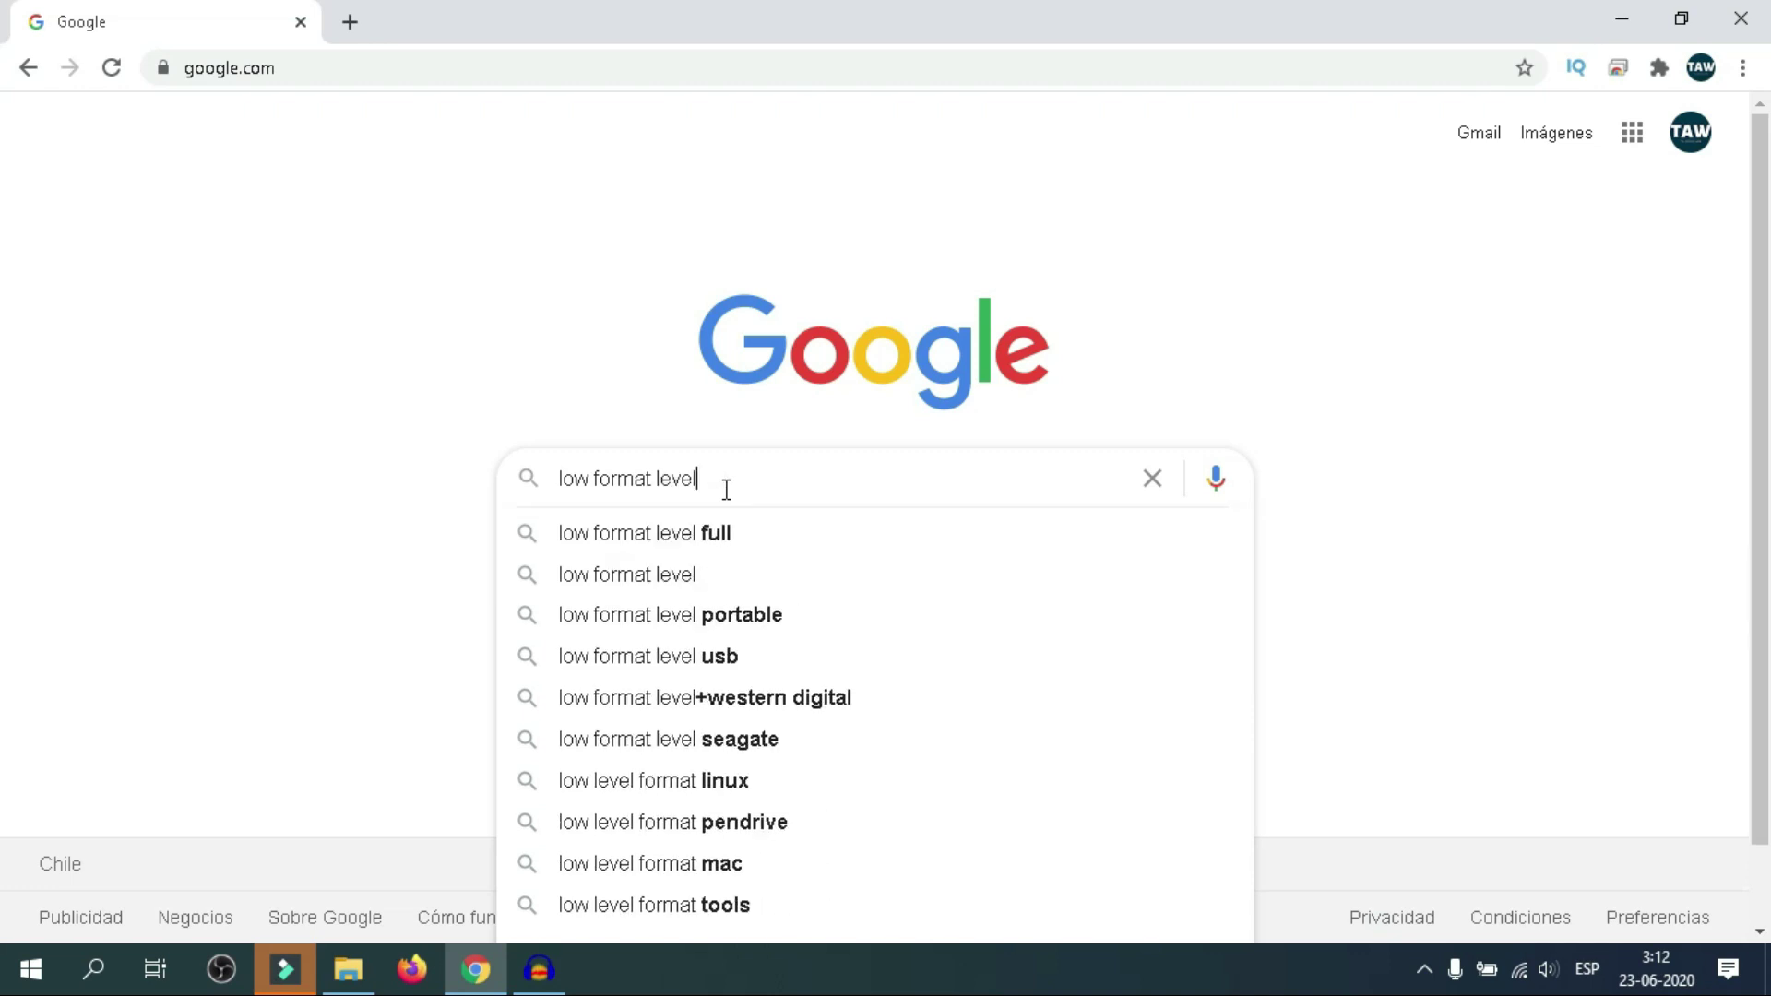
key(Return)
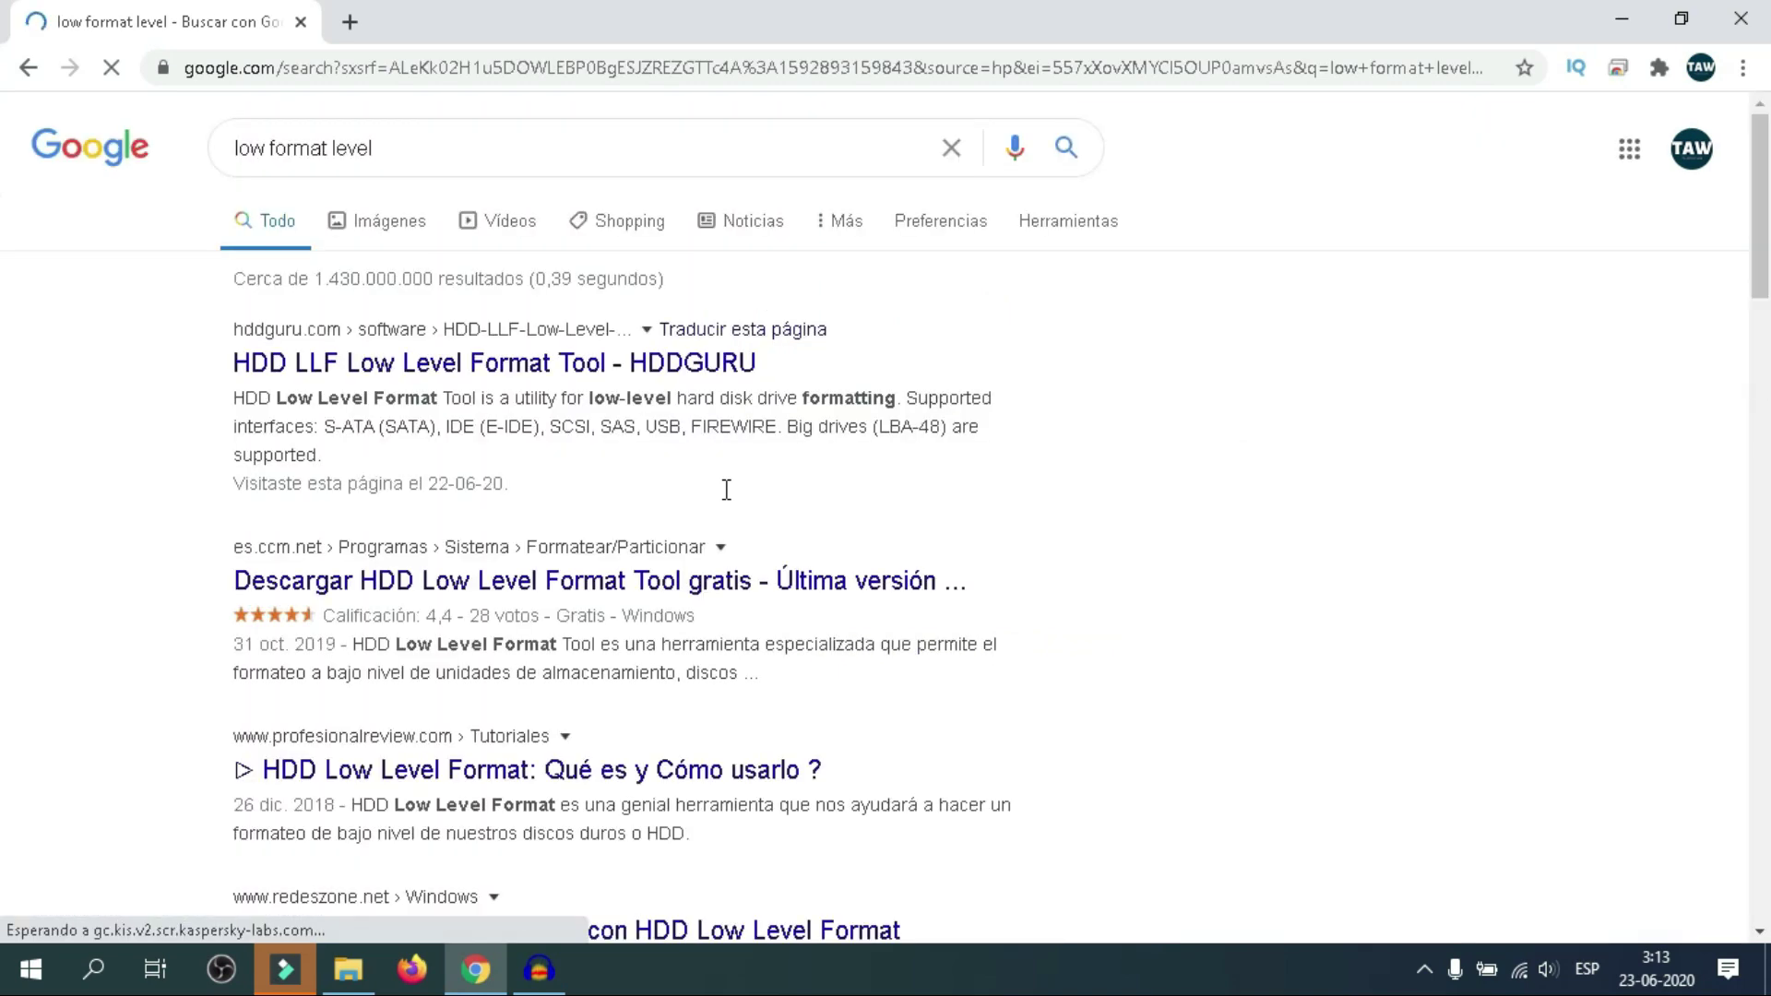
click(595, 367)
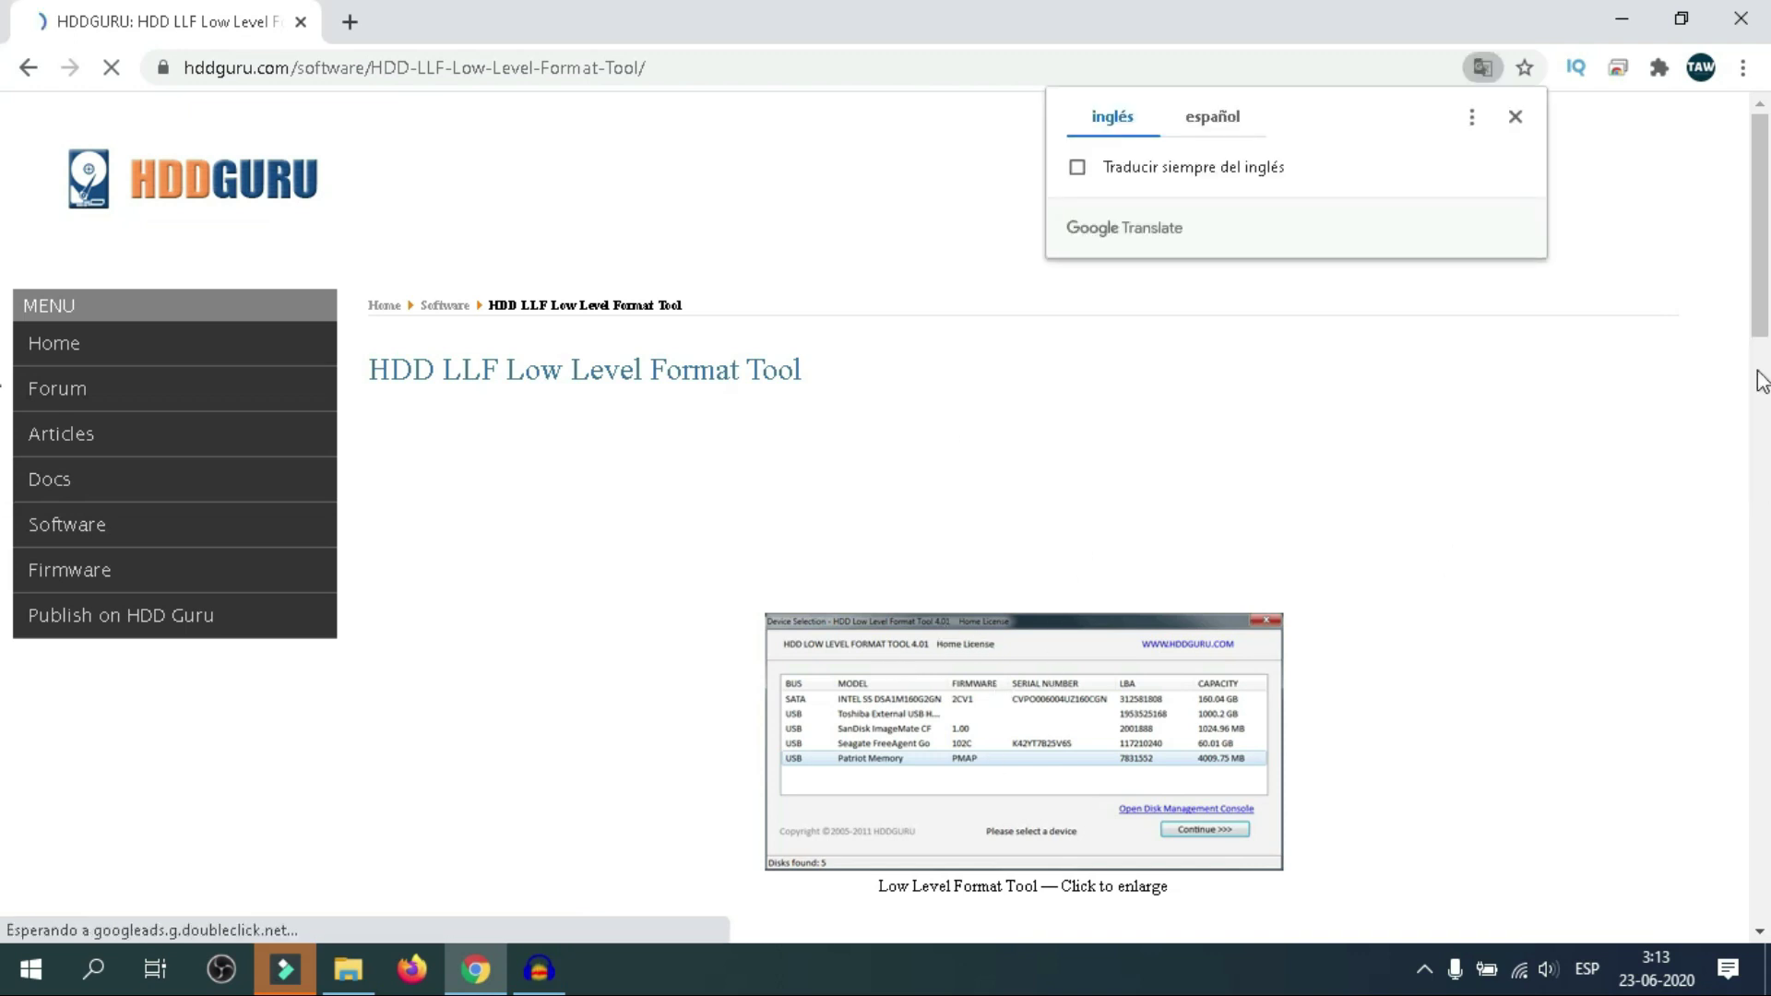
Examine the tool's license terms, including the free-use speed cap and the personal and commercial license prices
drag(1753, 290, 1759, 475)
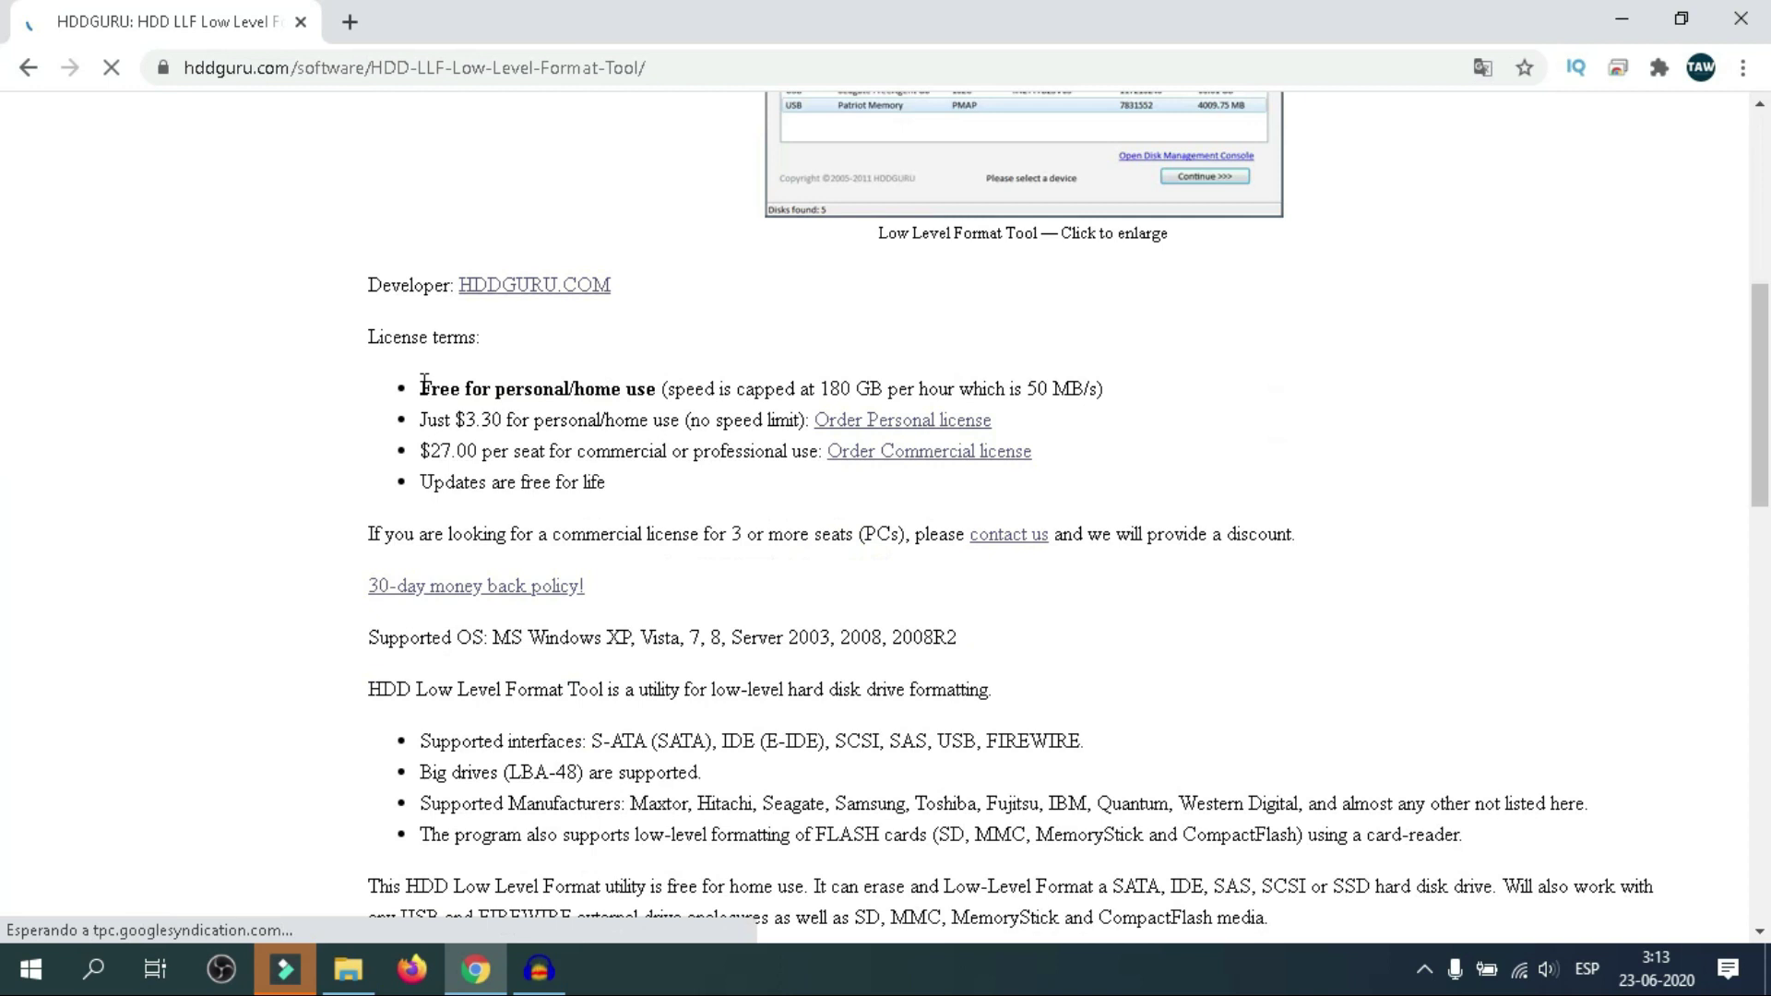
drag(421, 389, 1100, 391)
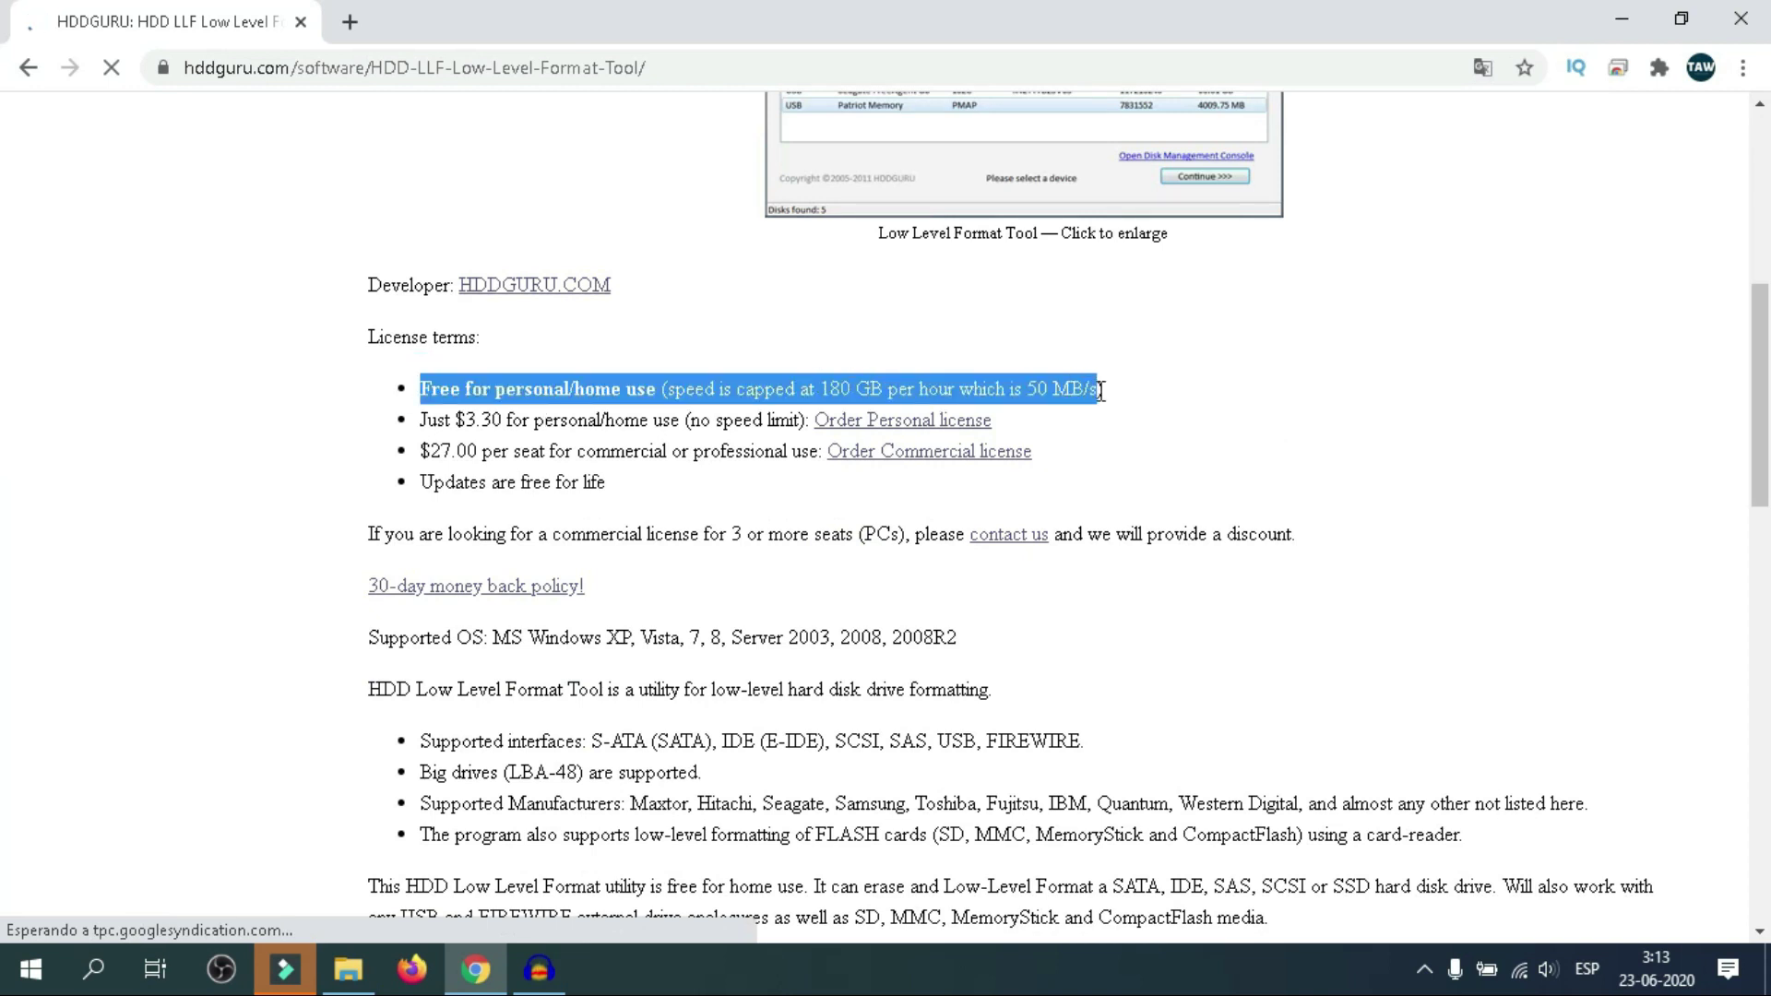
click(1035, 387)
drag(1034, 386, 1101, 388)
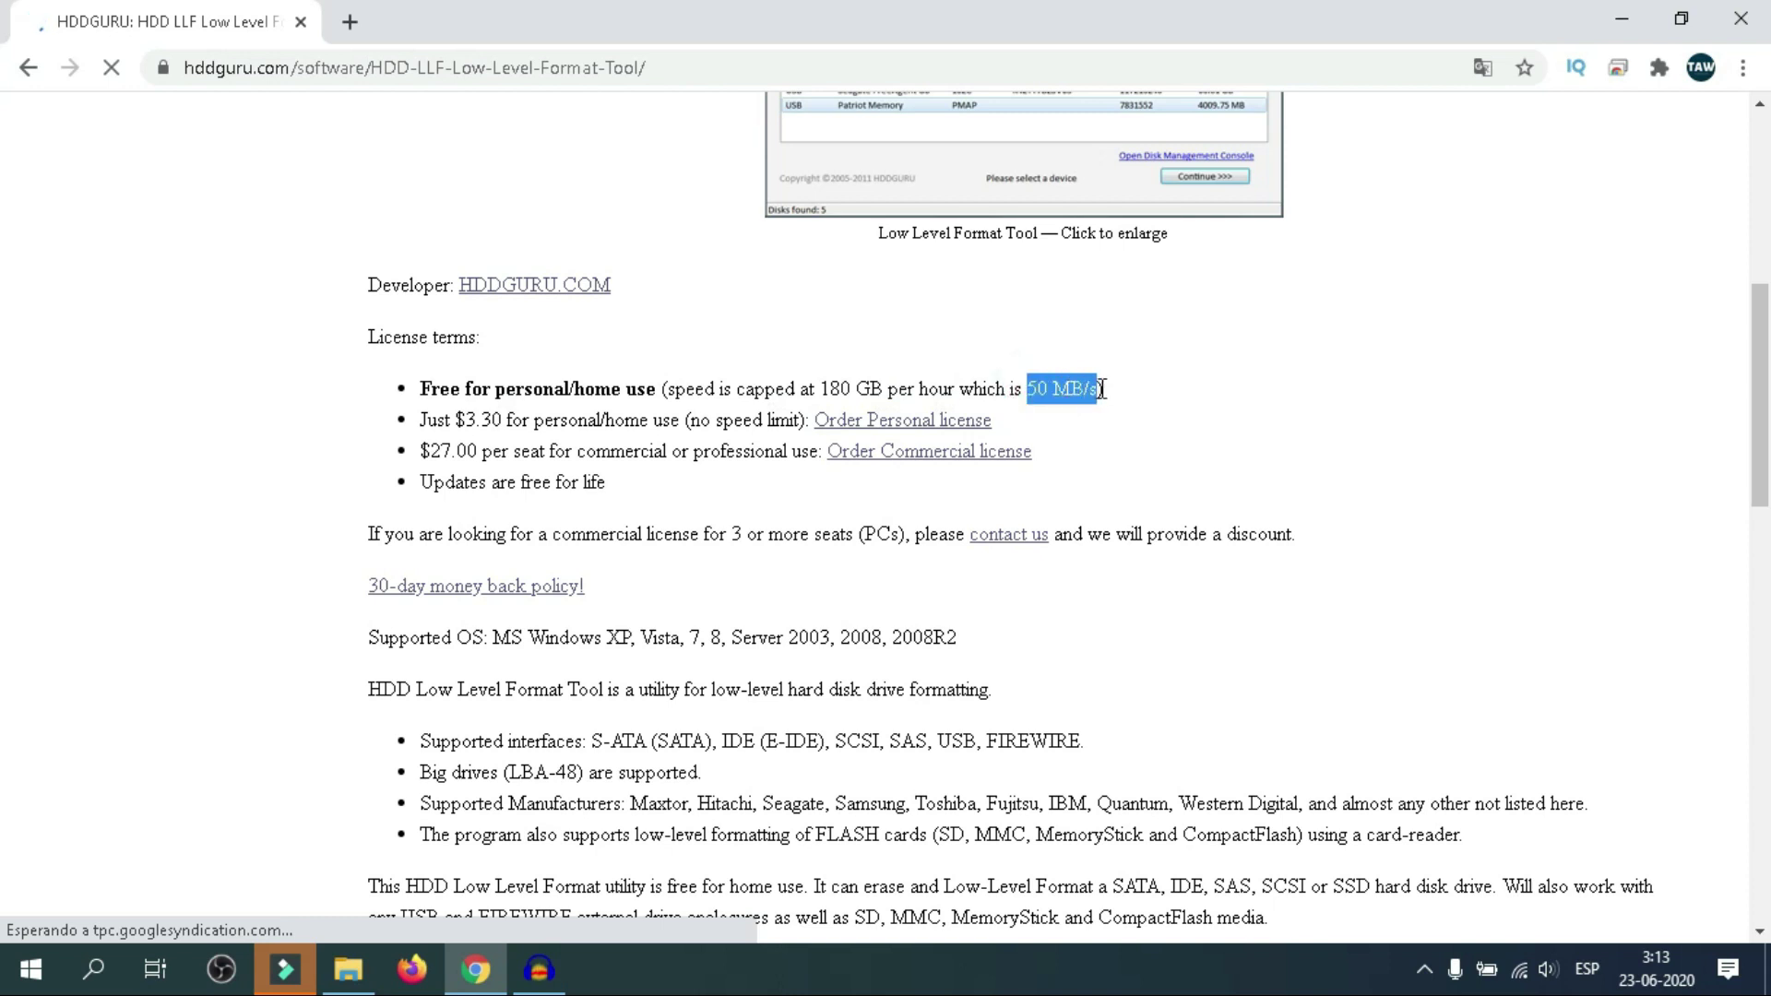
drag(888, 387, 756, 391)
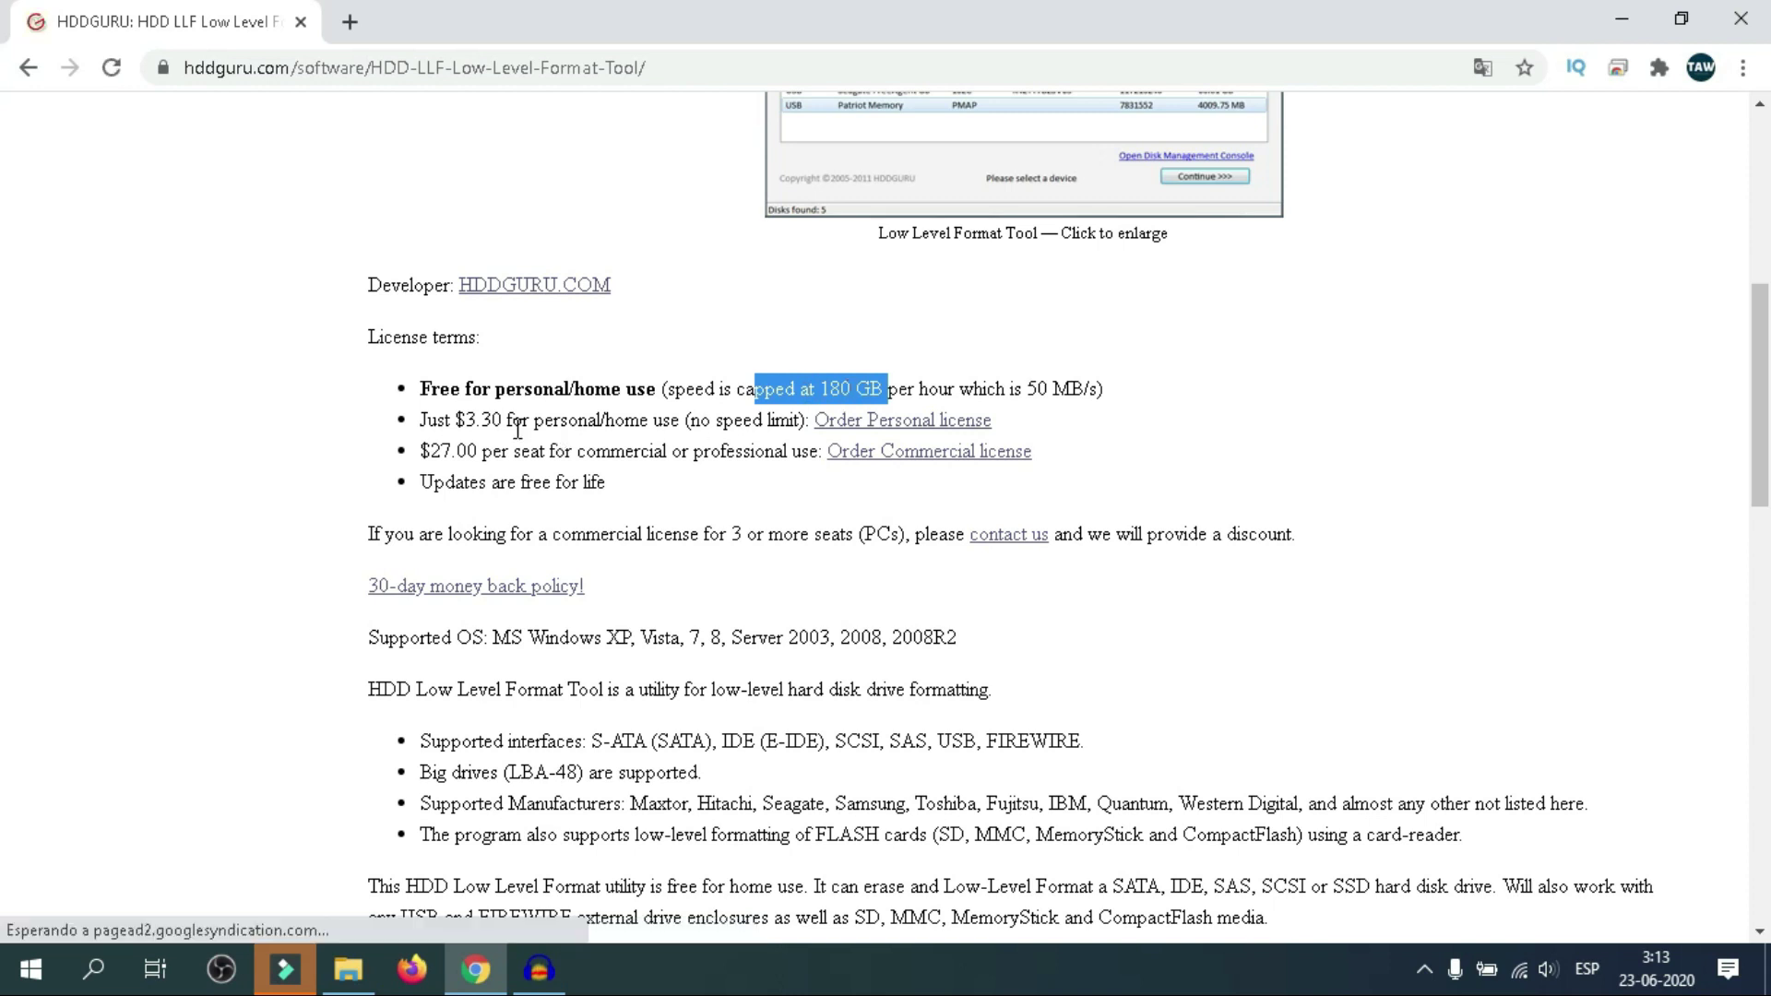
drag(423, 422, 656, 421)
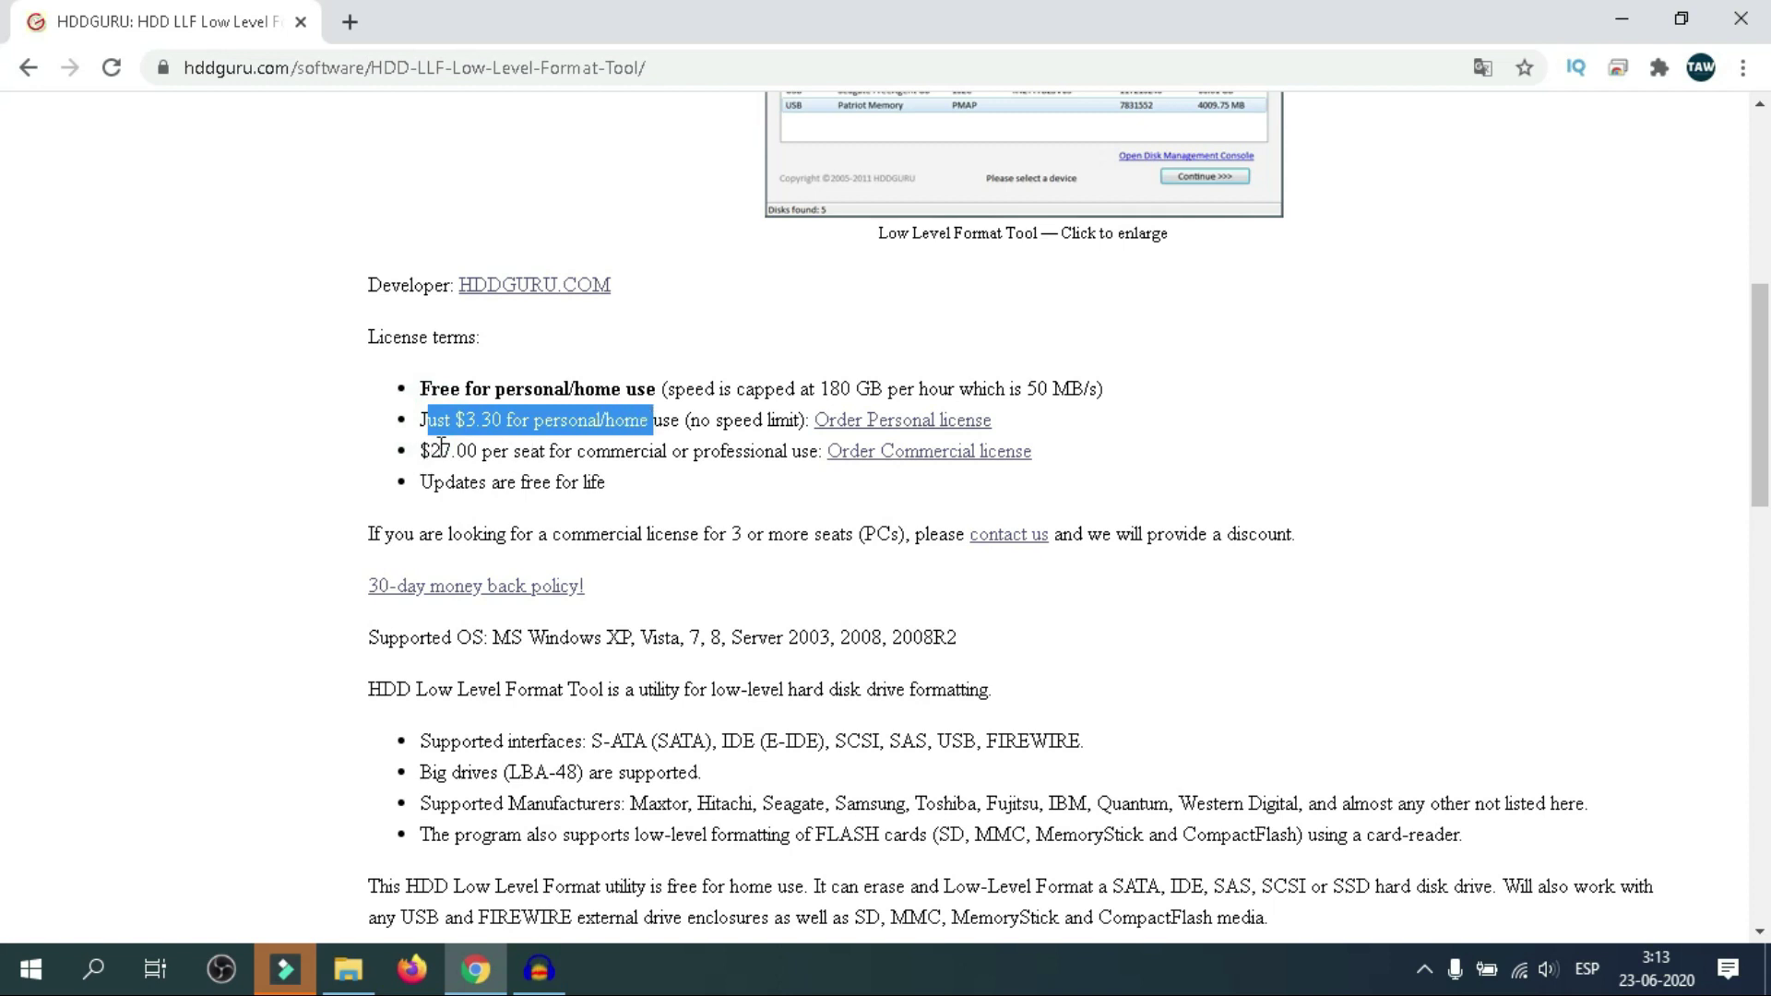
drag(431, 451, 719, 460)
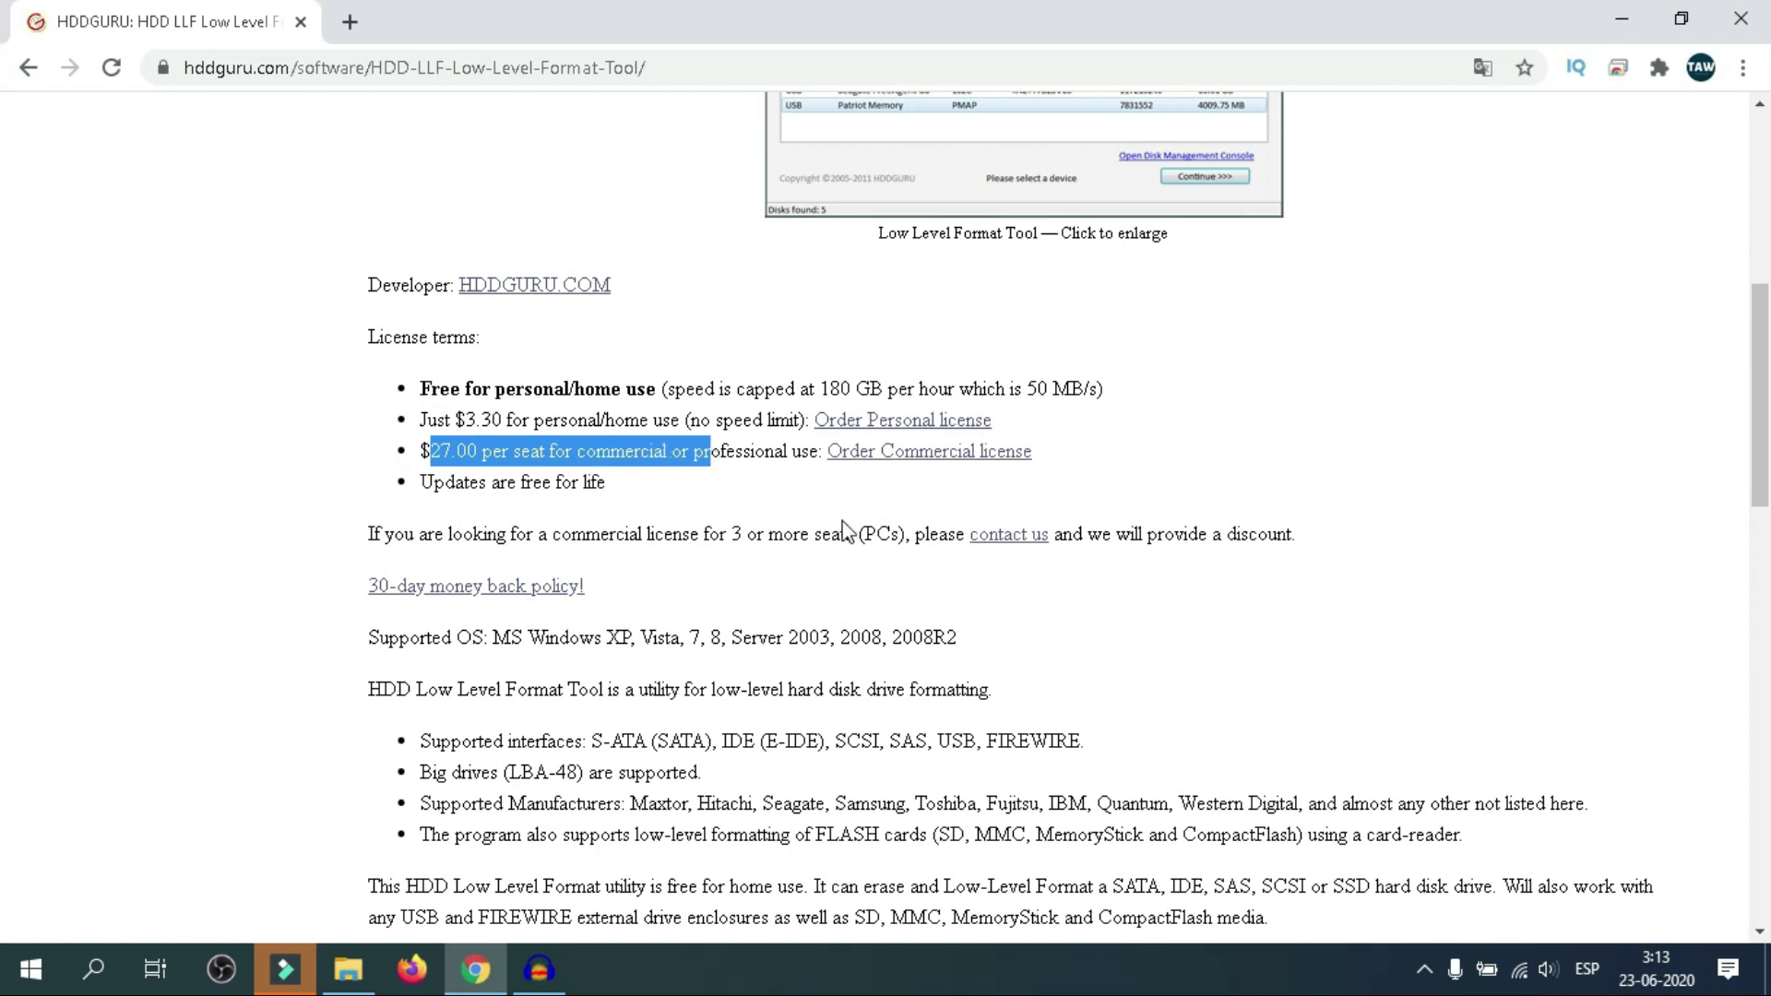
click(839, 523)
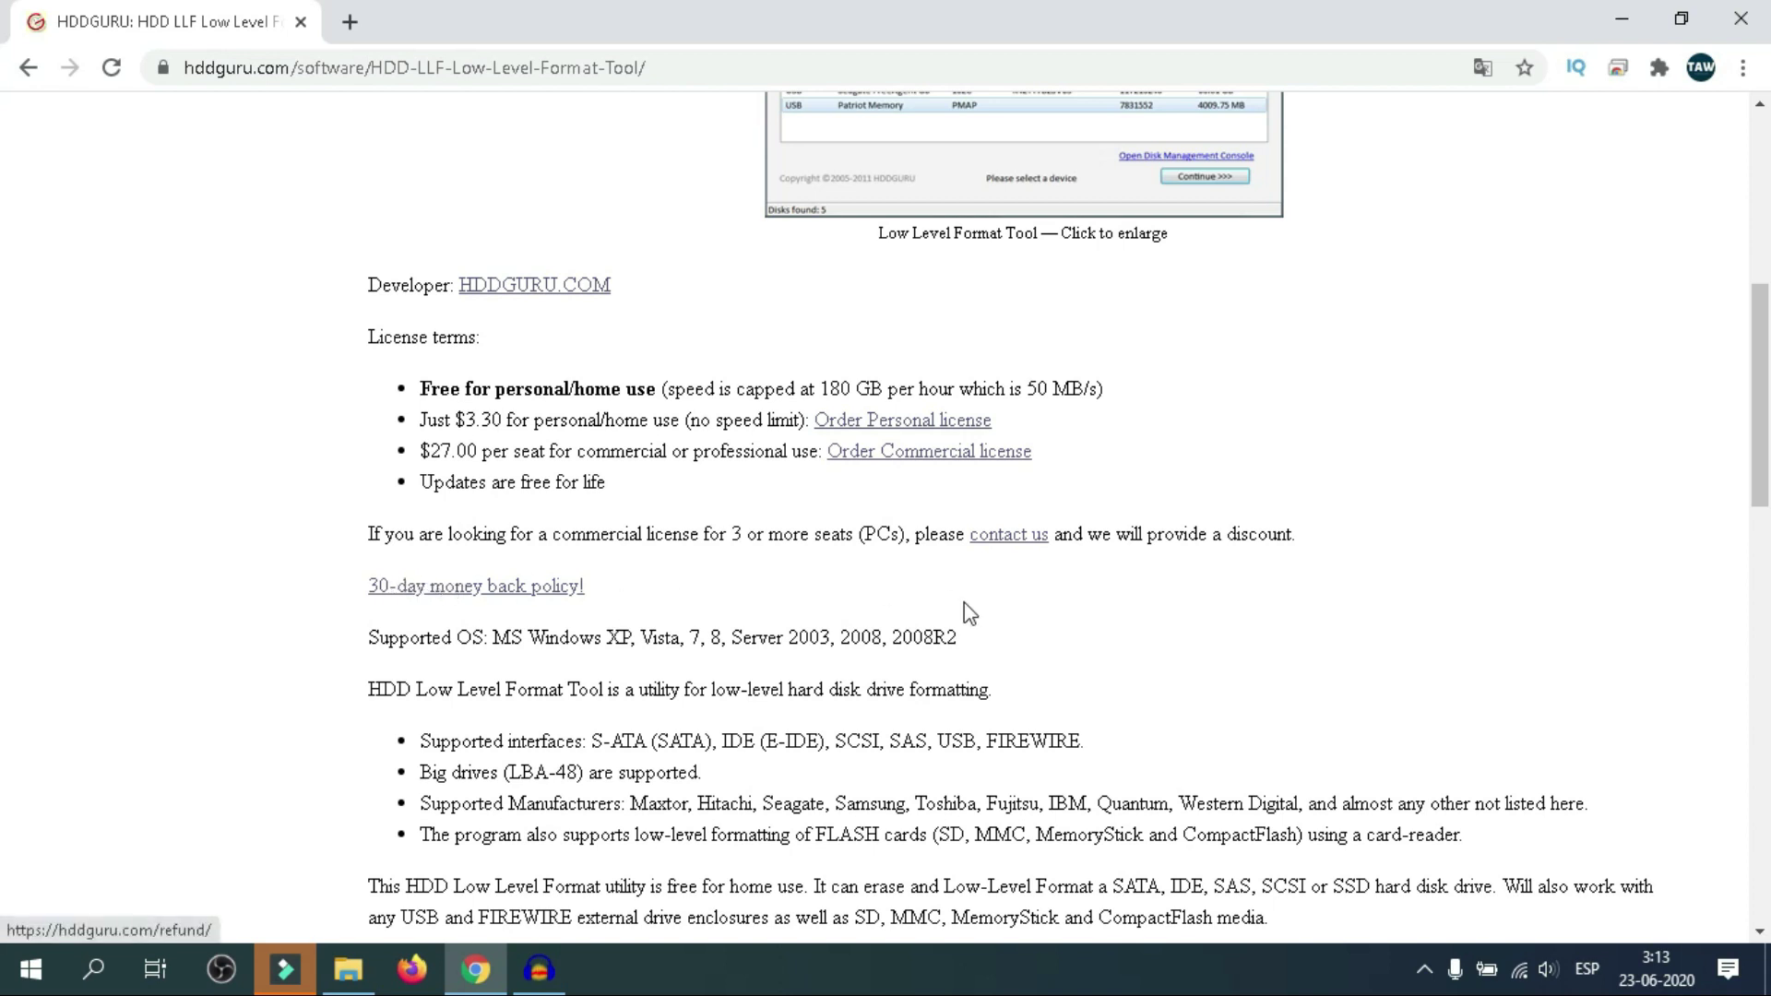
Examine the tool's supported operating systems and its supported drive interfaces
drag(1759, 486, 1760, 584)
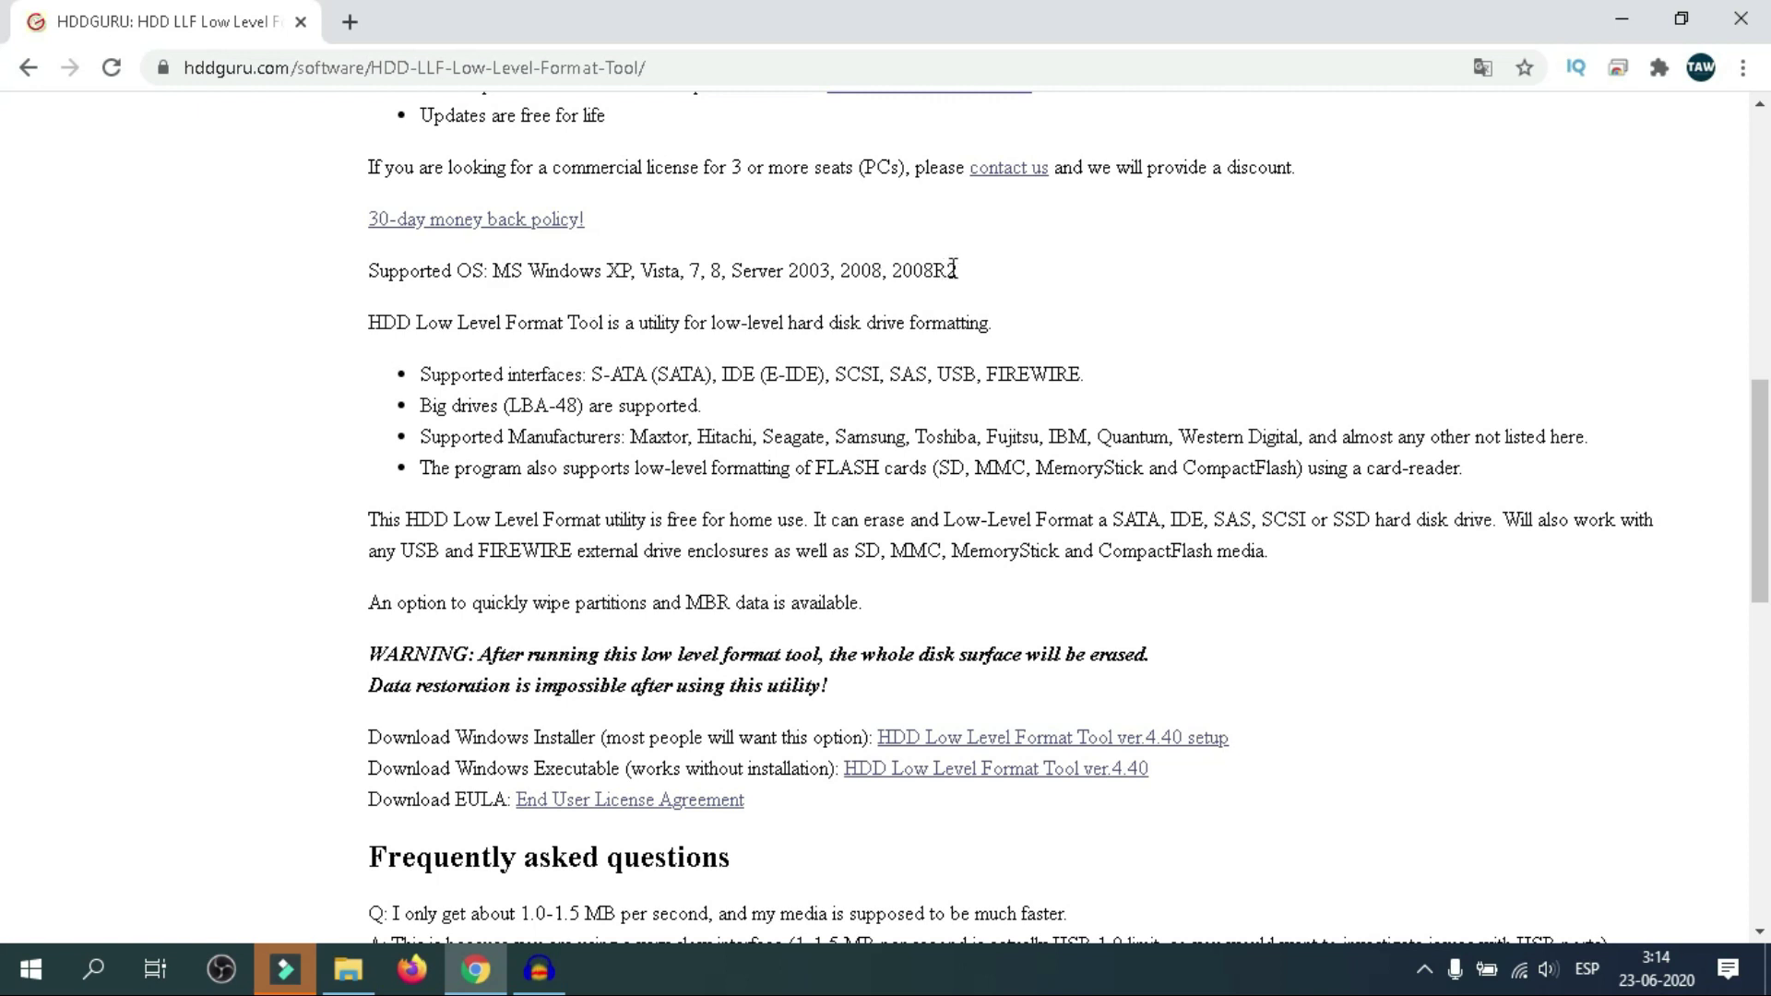
drag(960, 273, 770, 269)
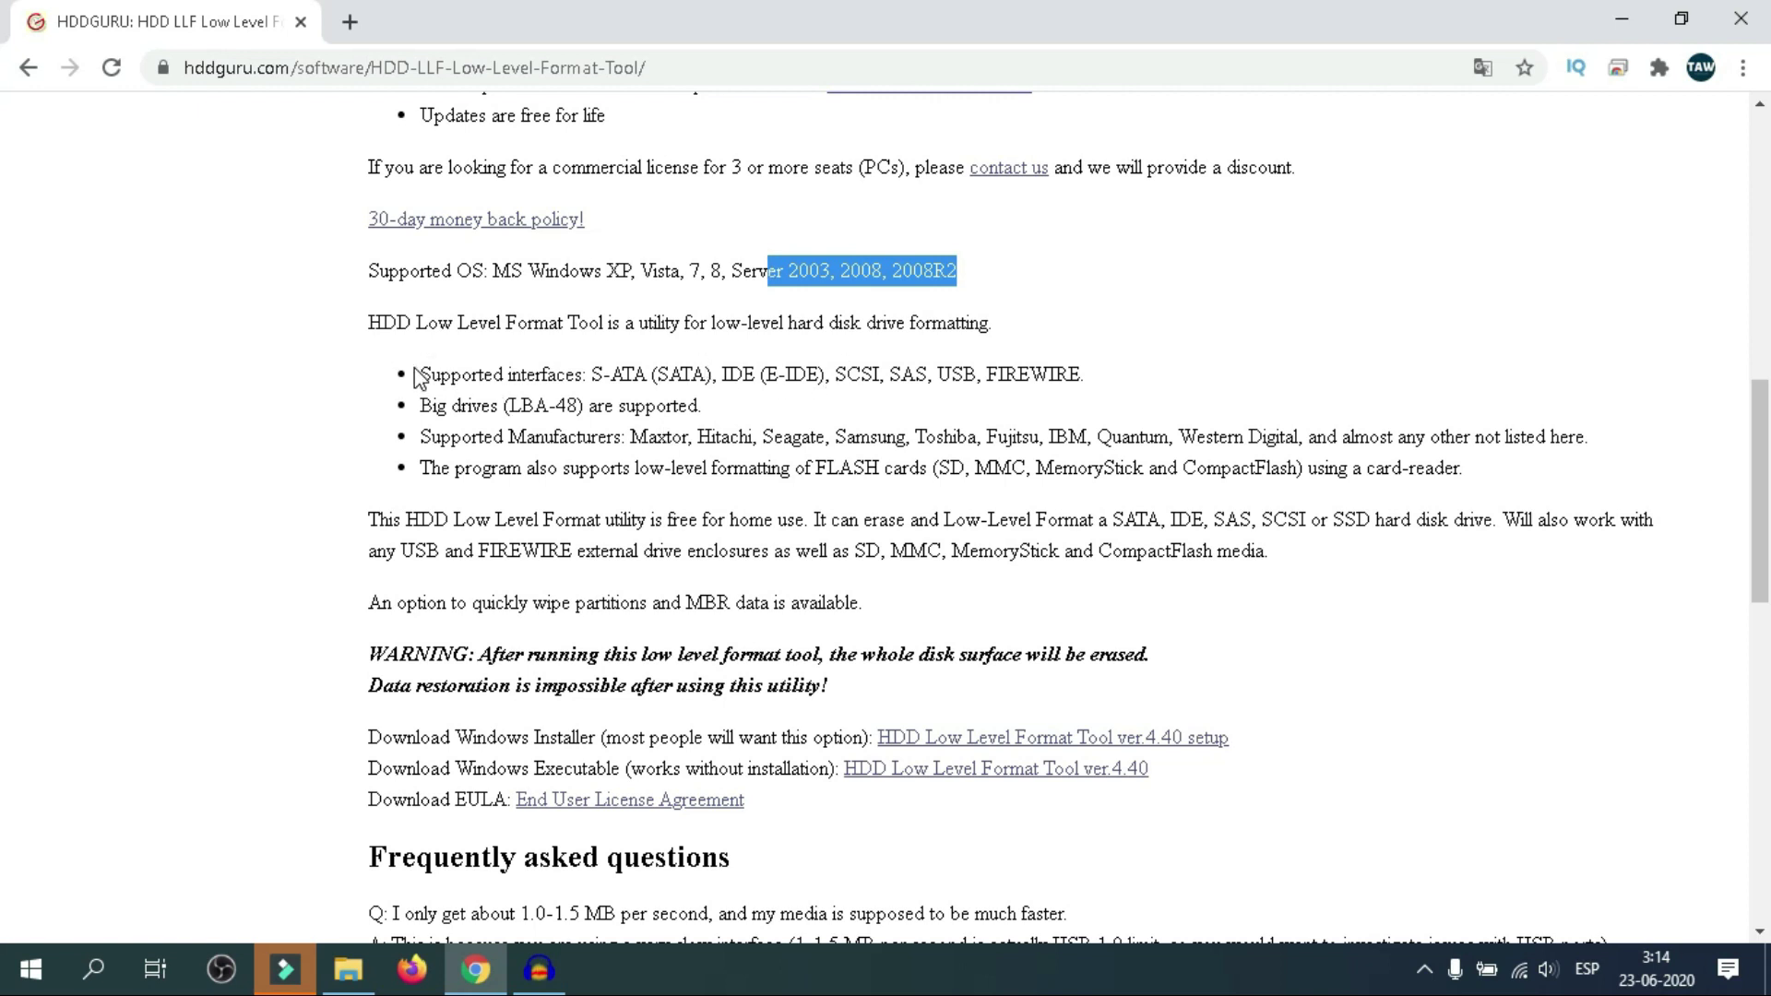
drag(416, 376, 990, 362)
click(891, 369)
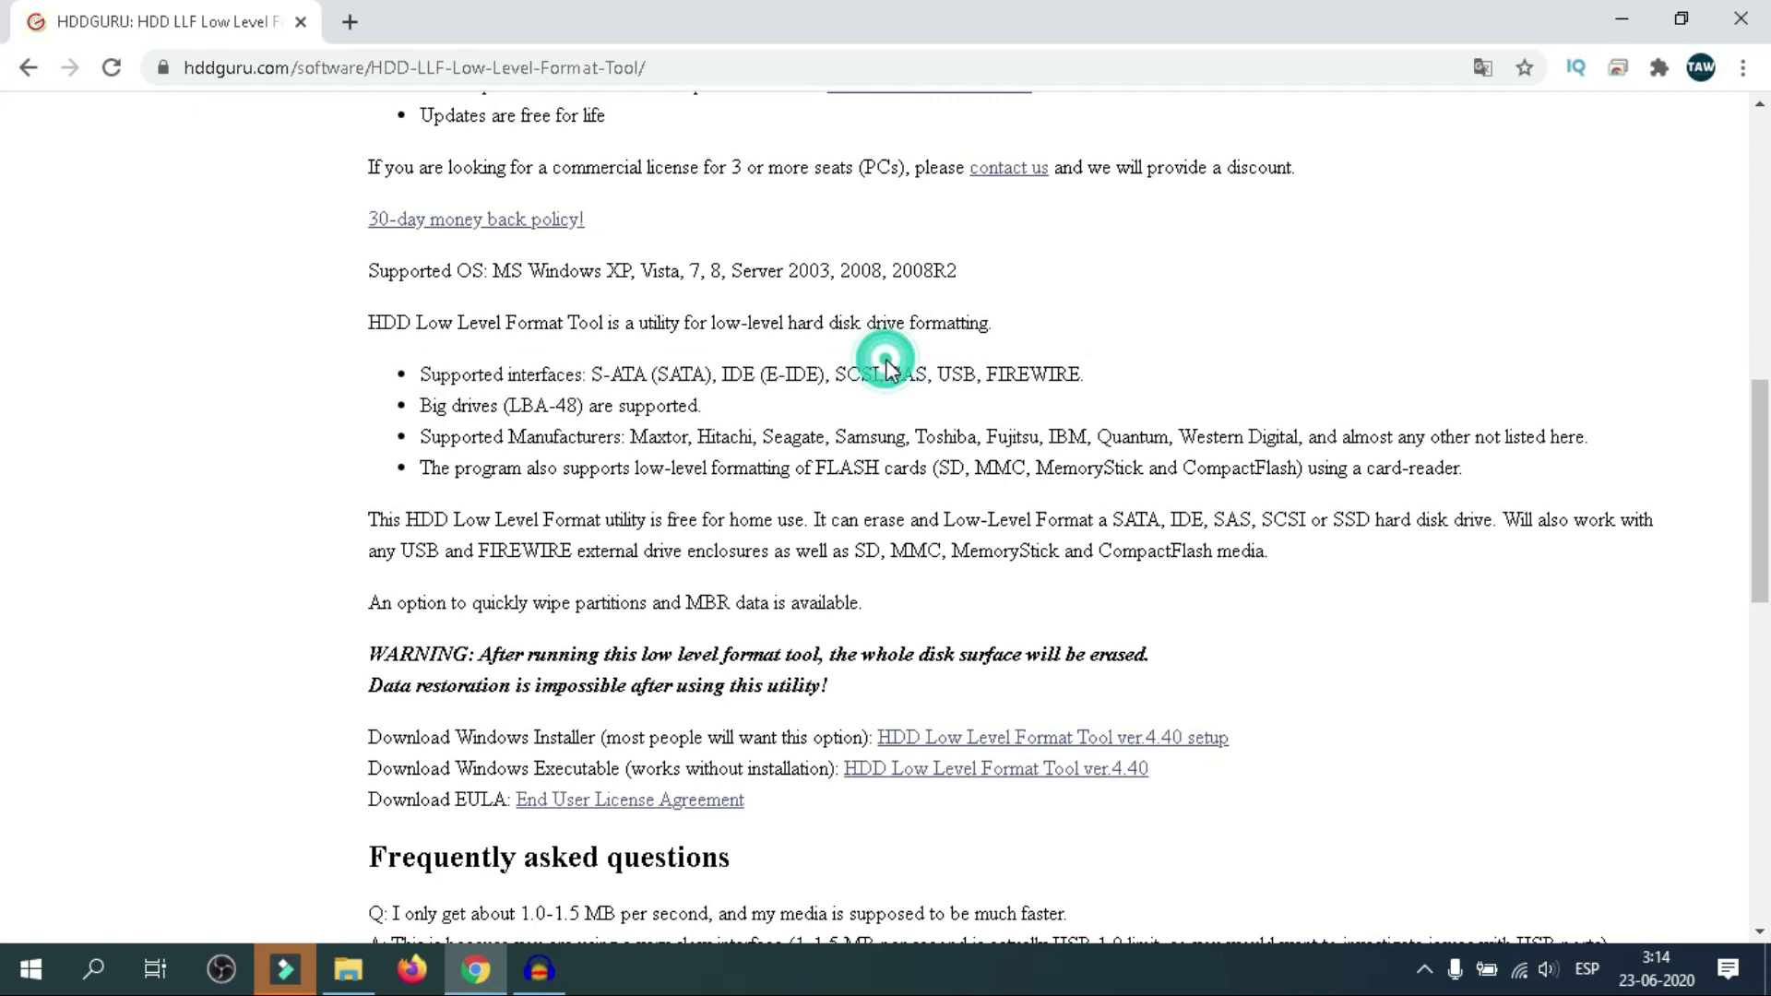
drag(872, 374, 834, 378)
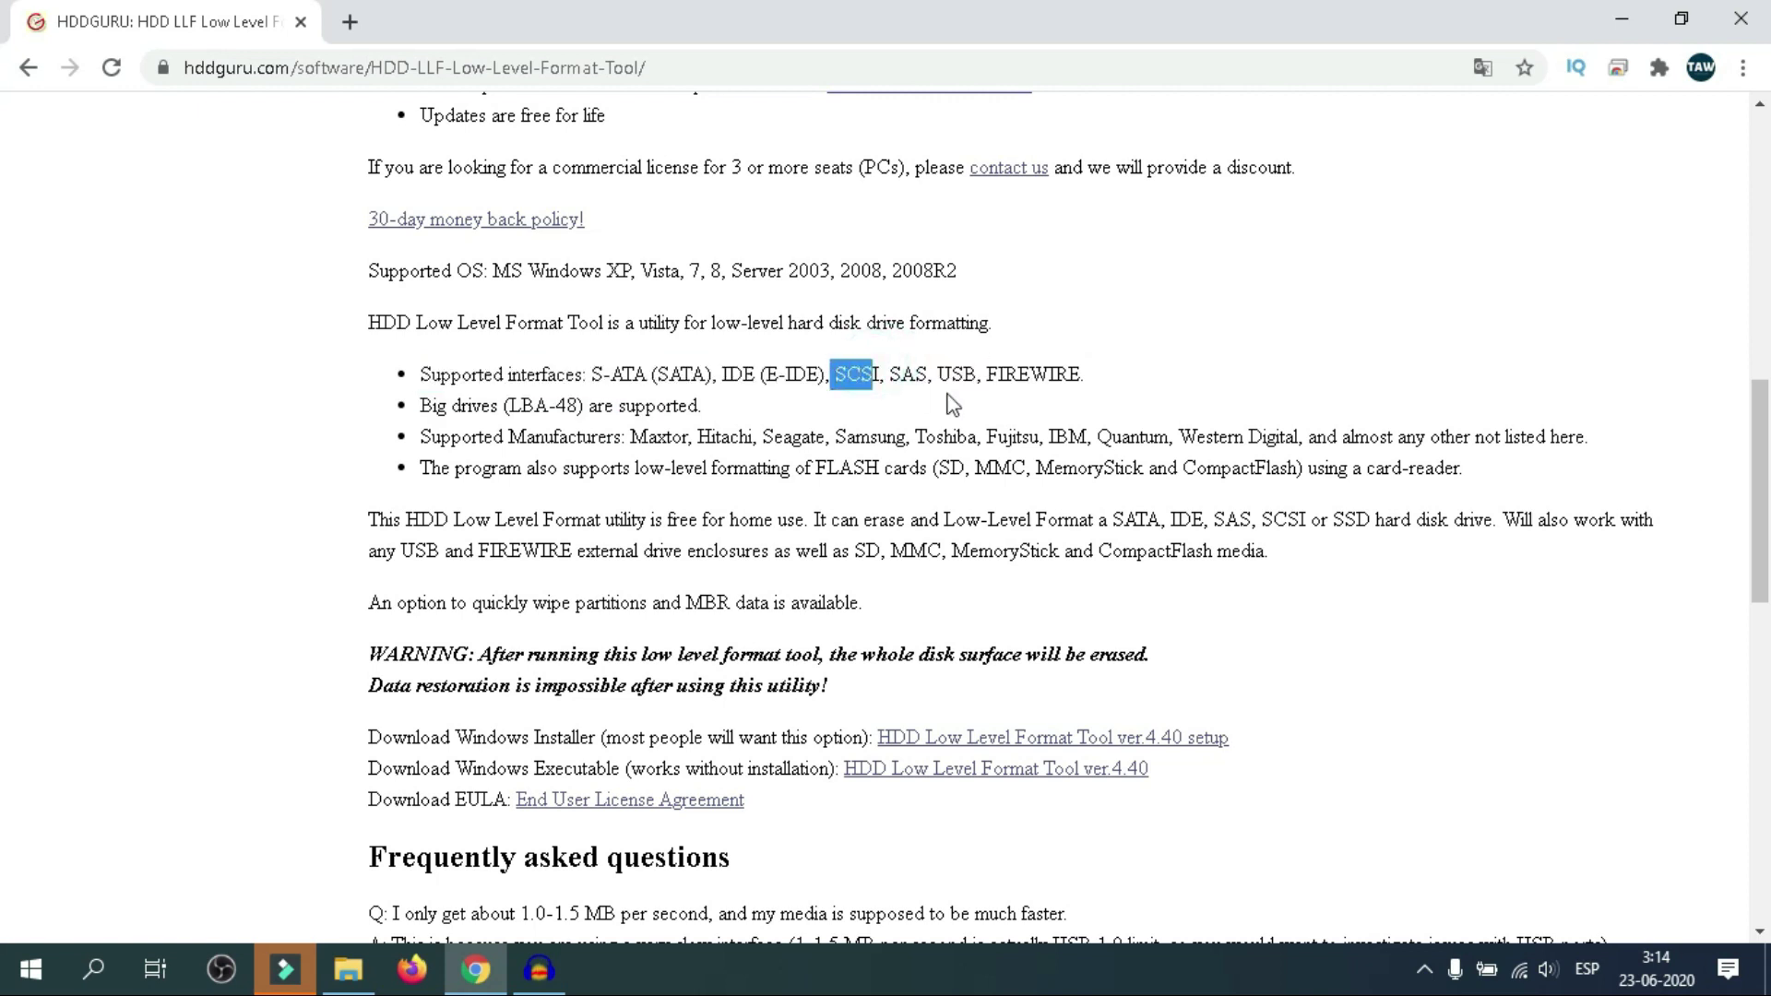
click(921, 367)
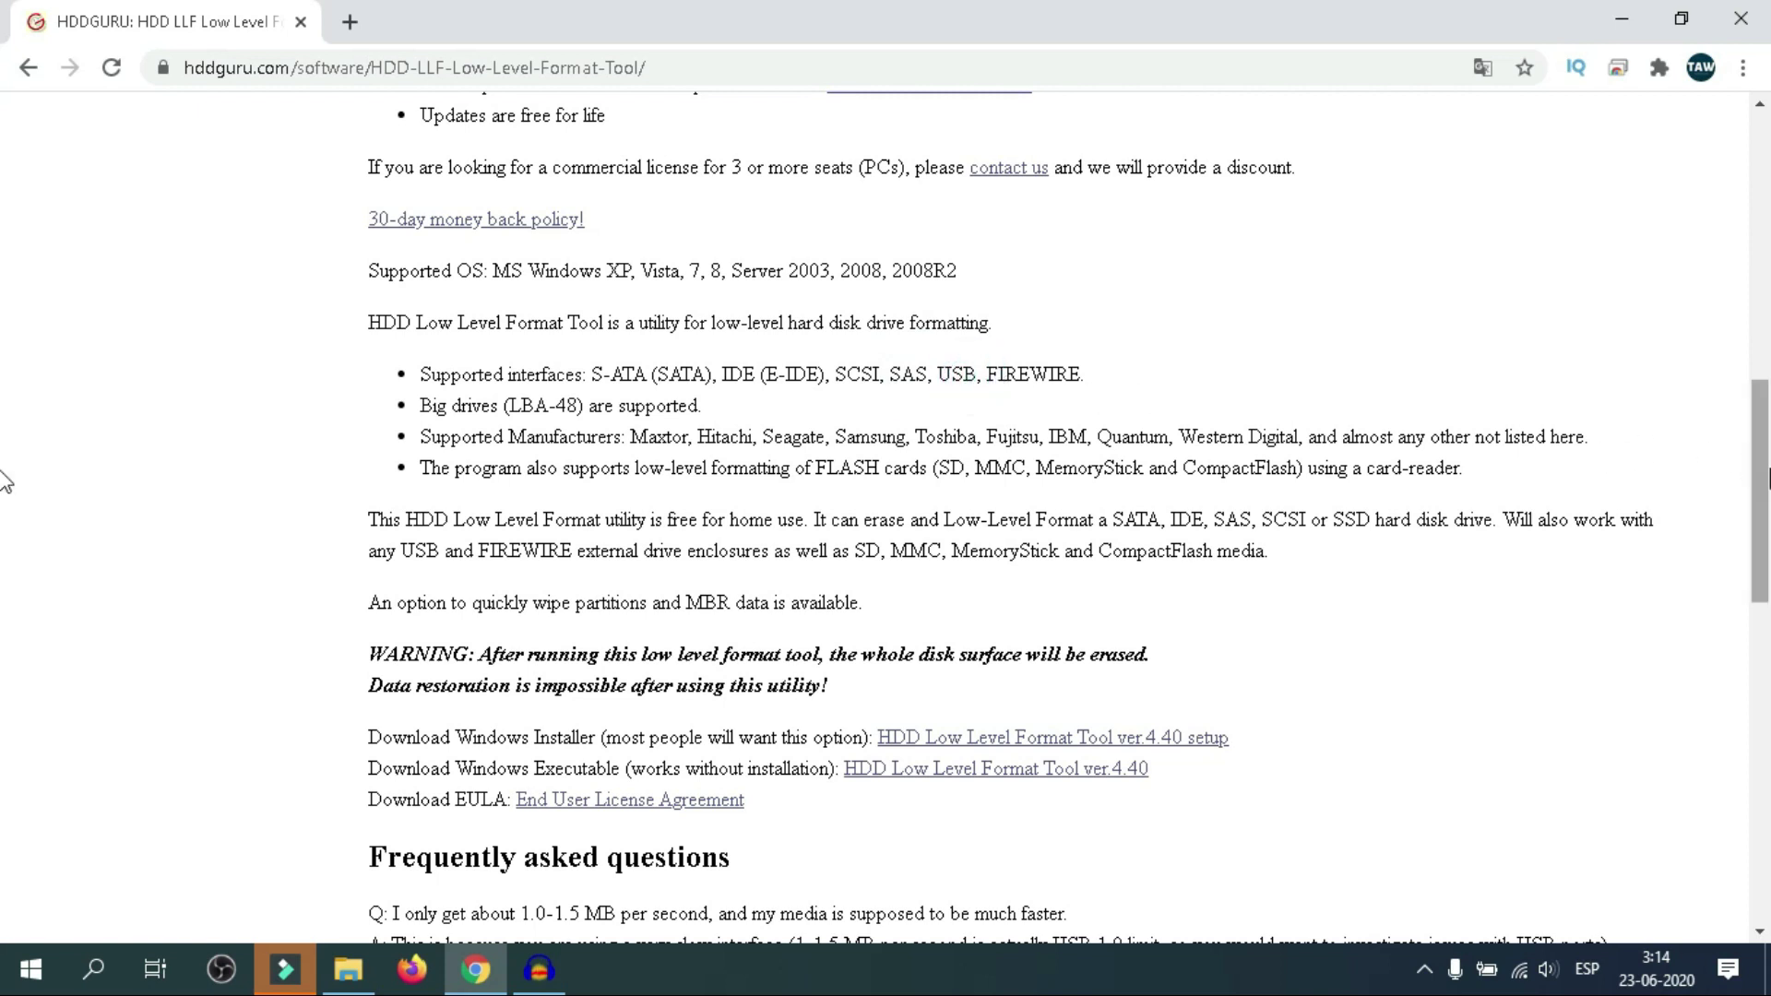
Download the Windows installer "HDD Low Level Format Tool ver.4.40 setup" and run HDDLLFsetup.4.40.exe
scroll(1761, 477, down, 3)
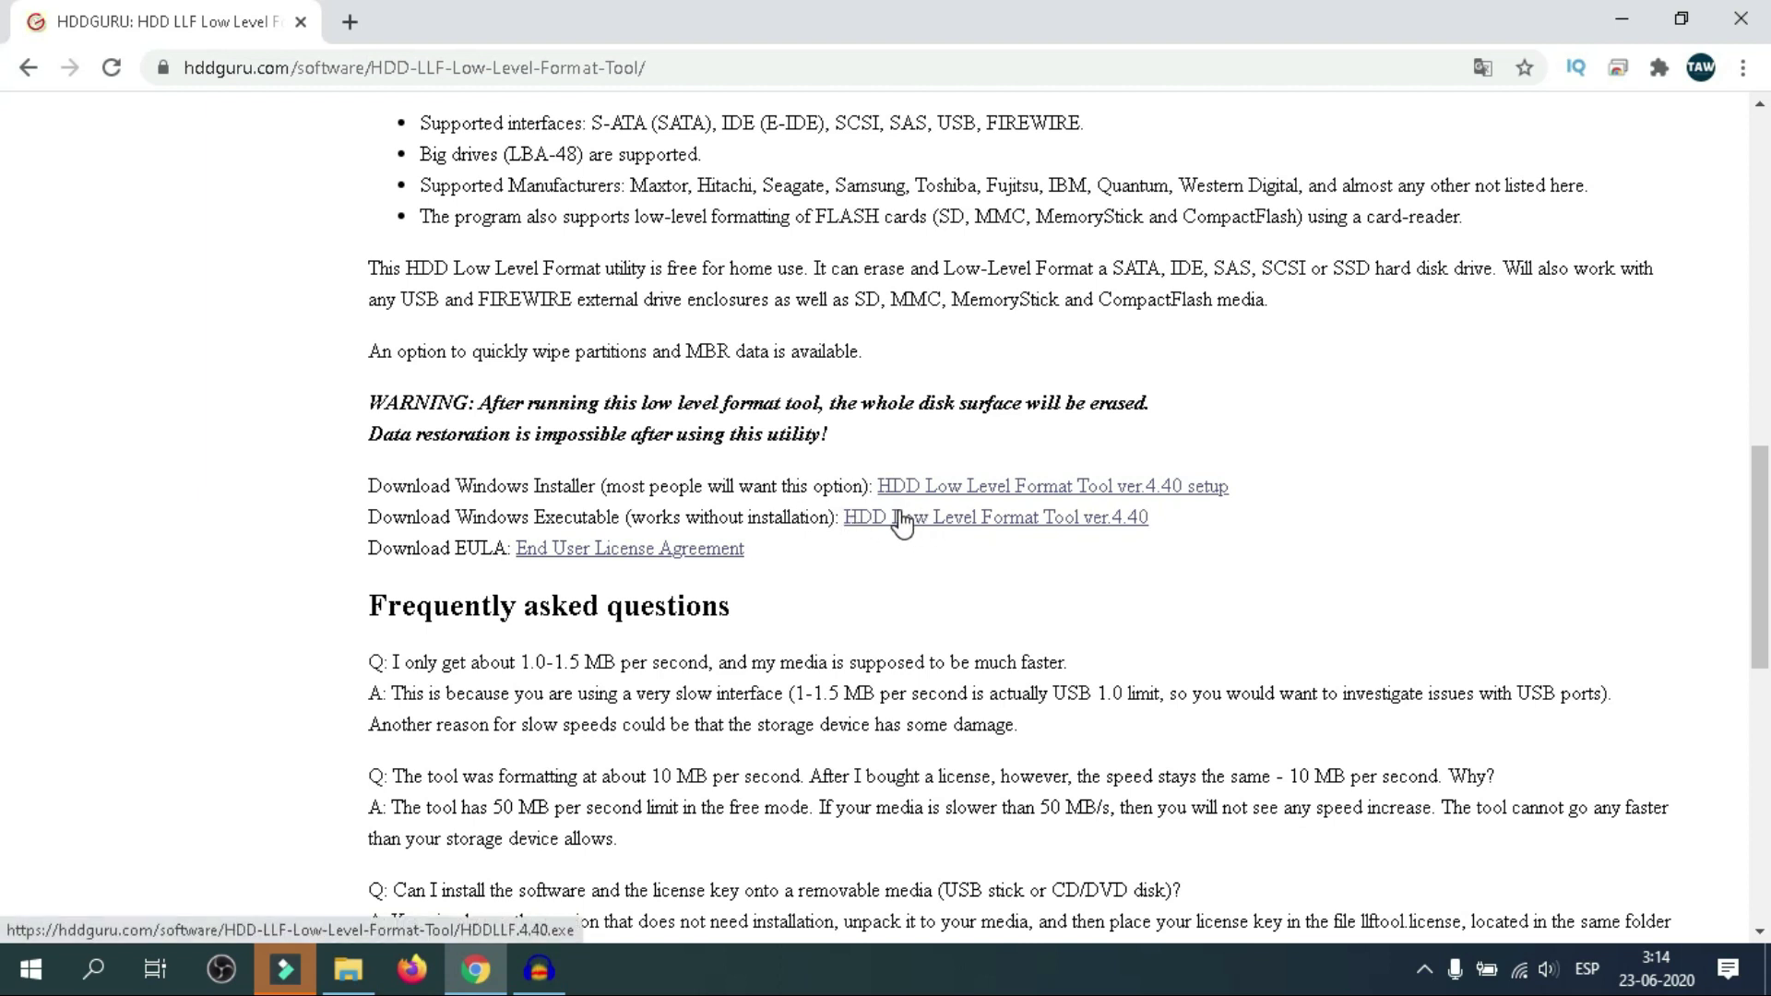
drag(698, 522, 810, 520)
click(1061, 497)
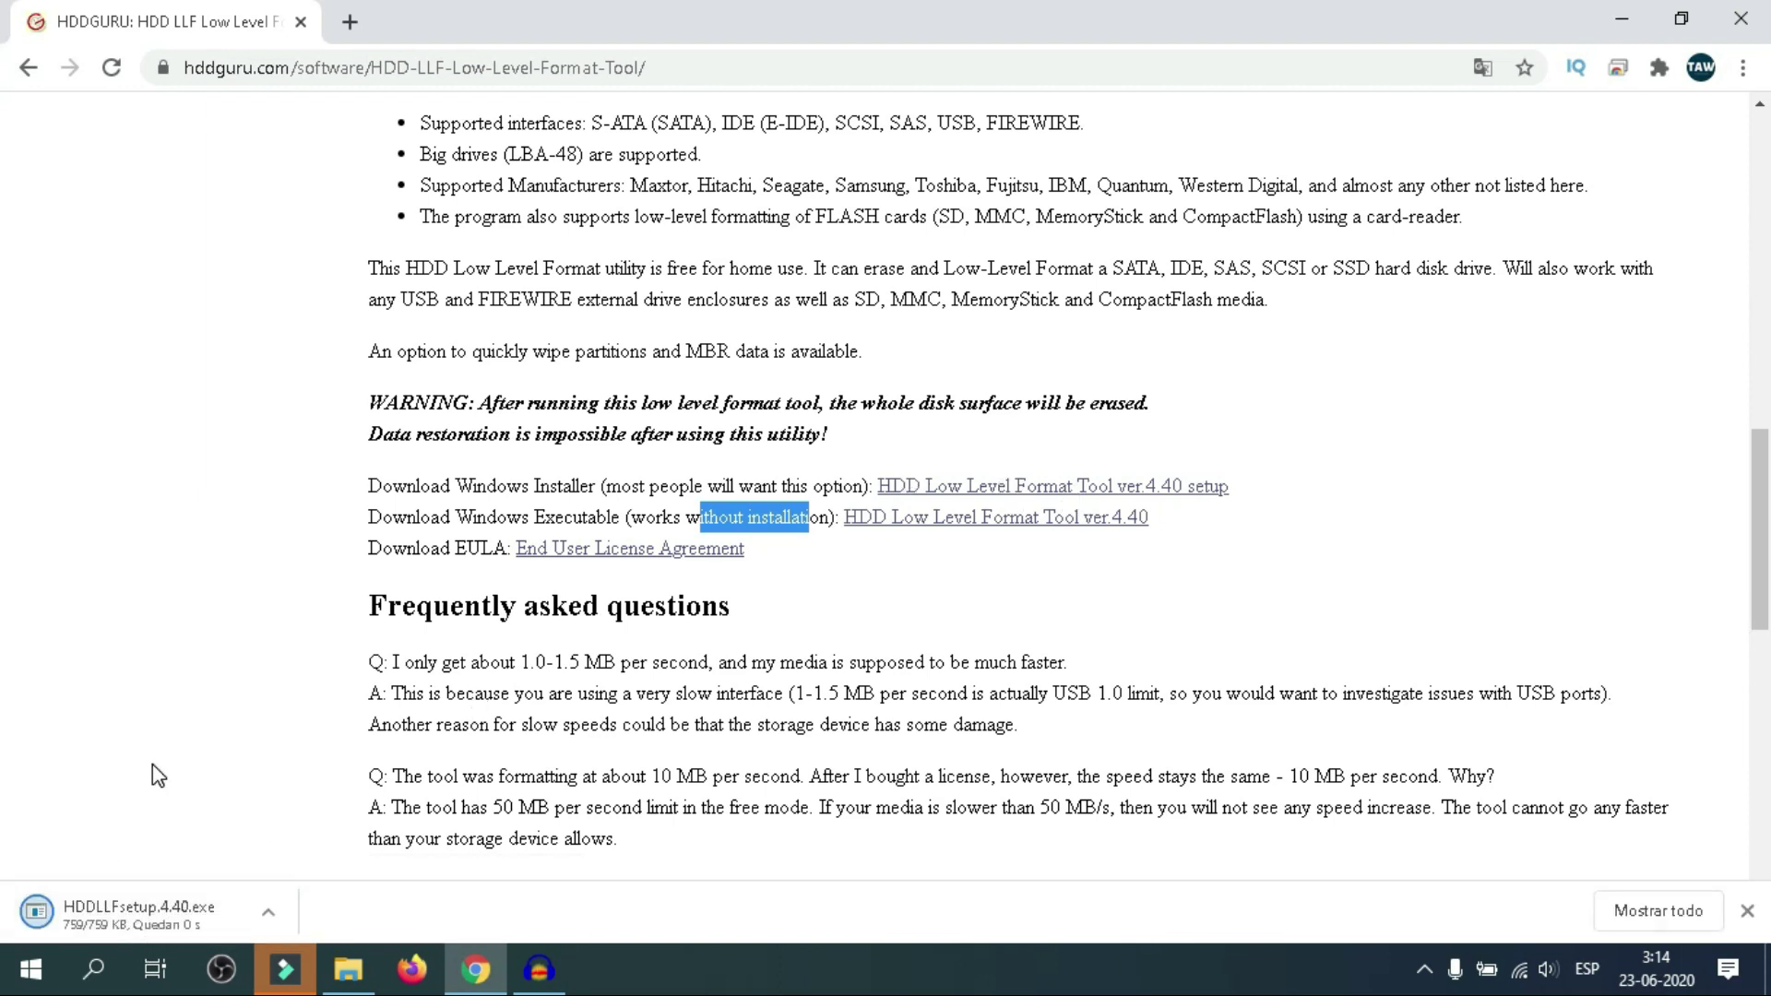
click(166, 912)
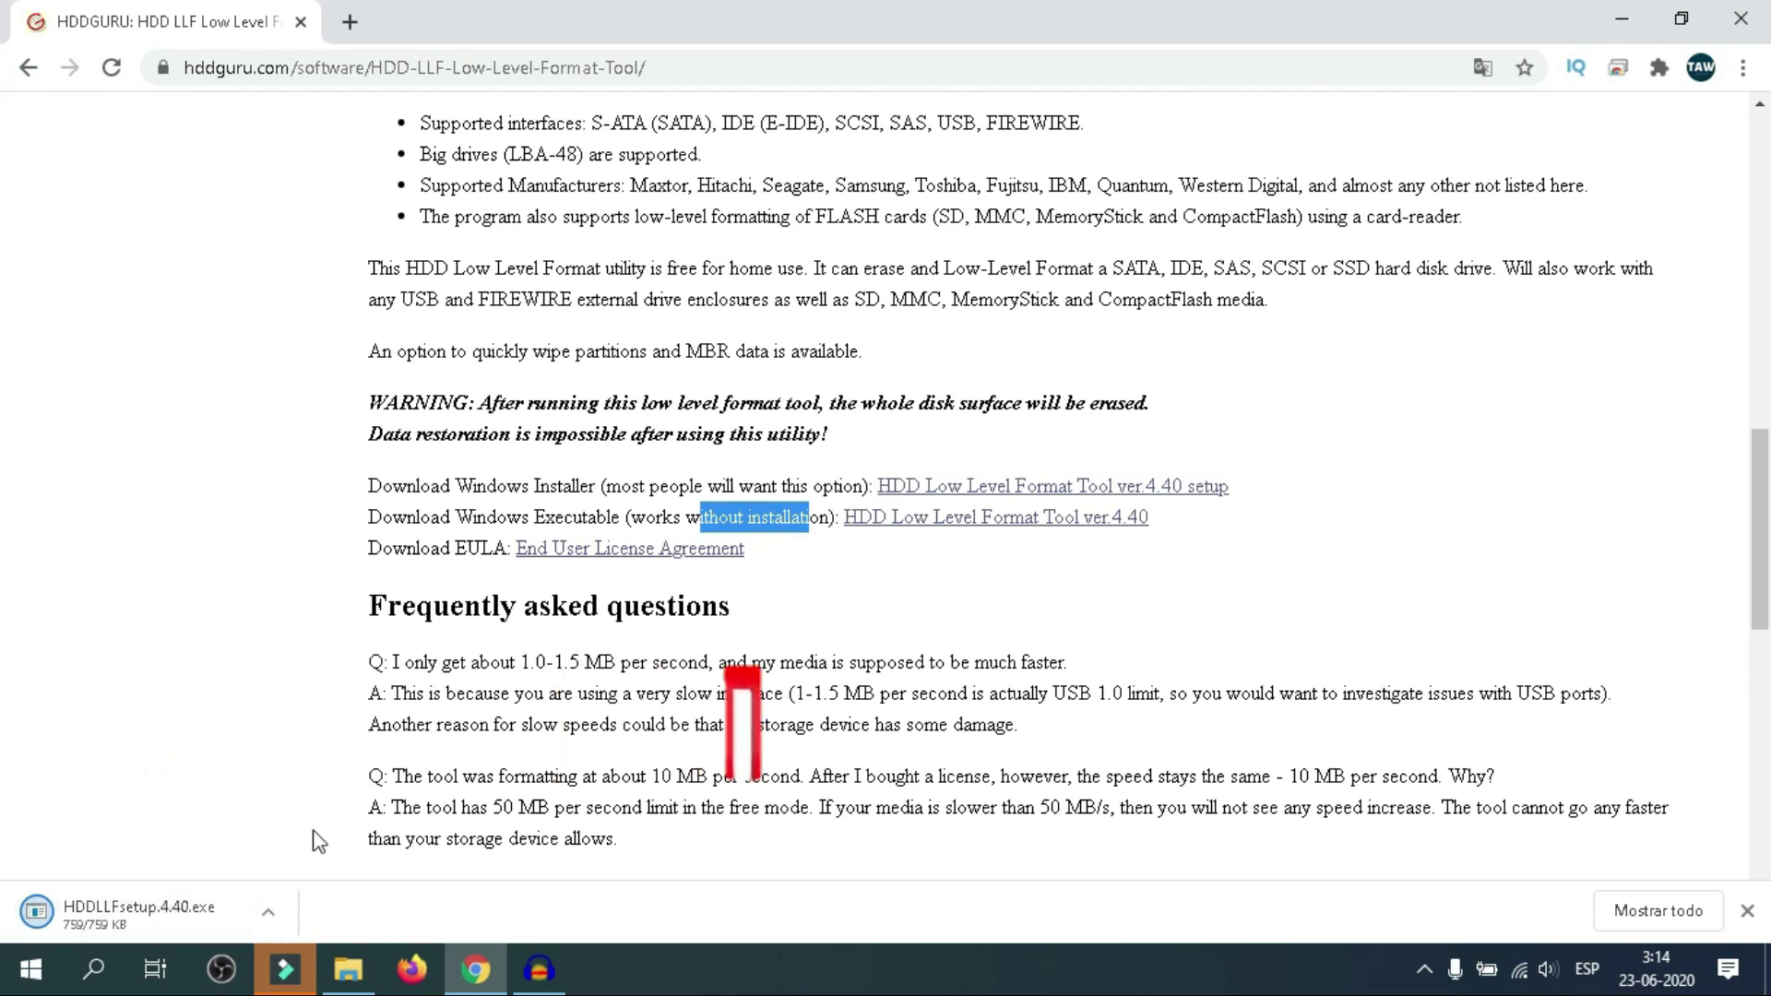
click(168, 916)
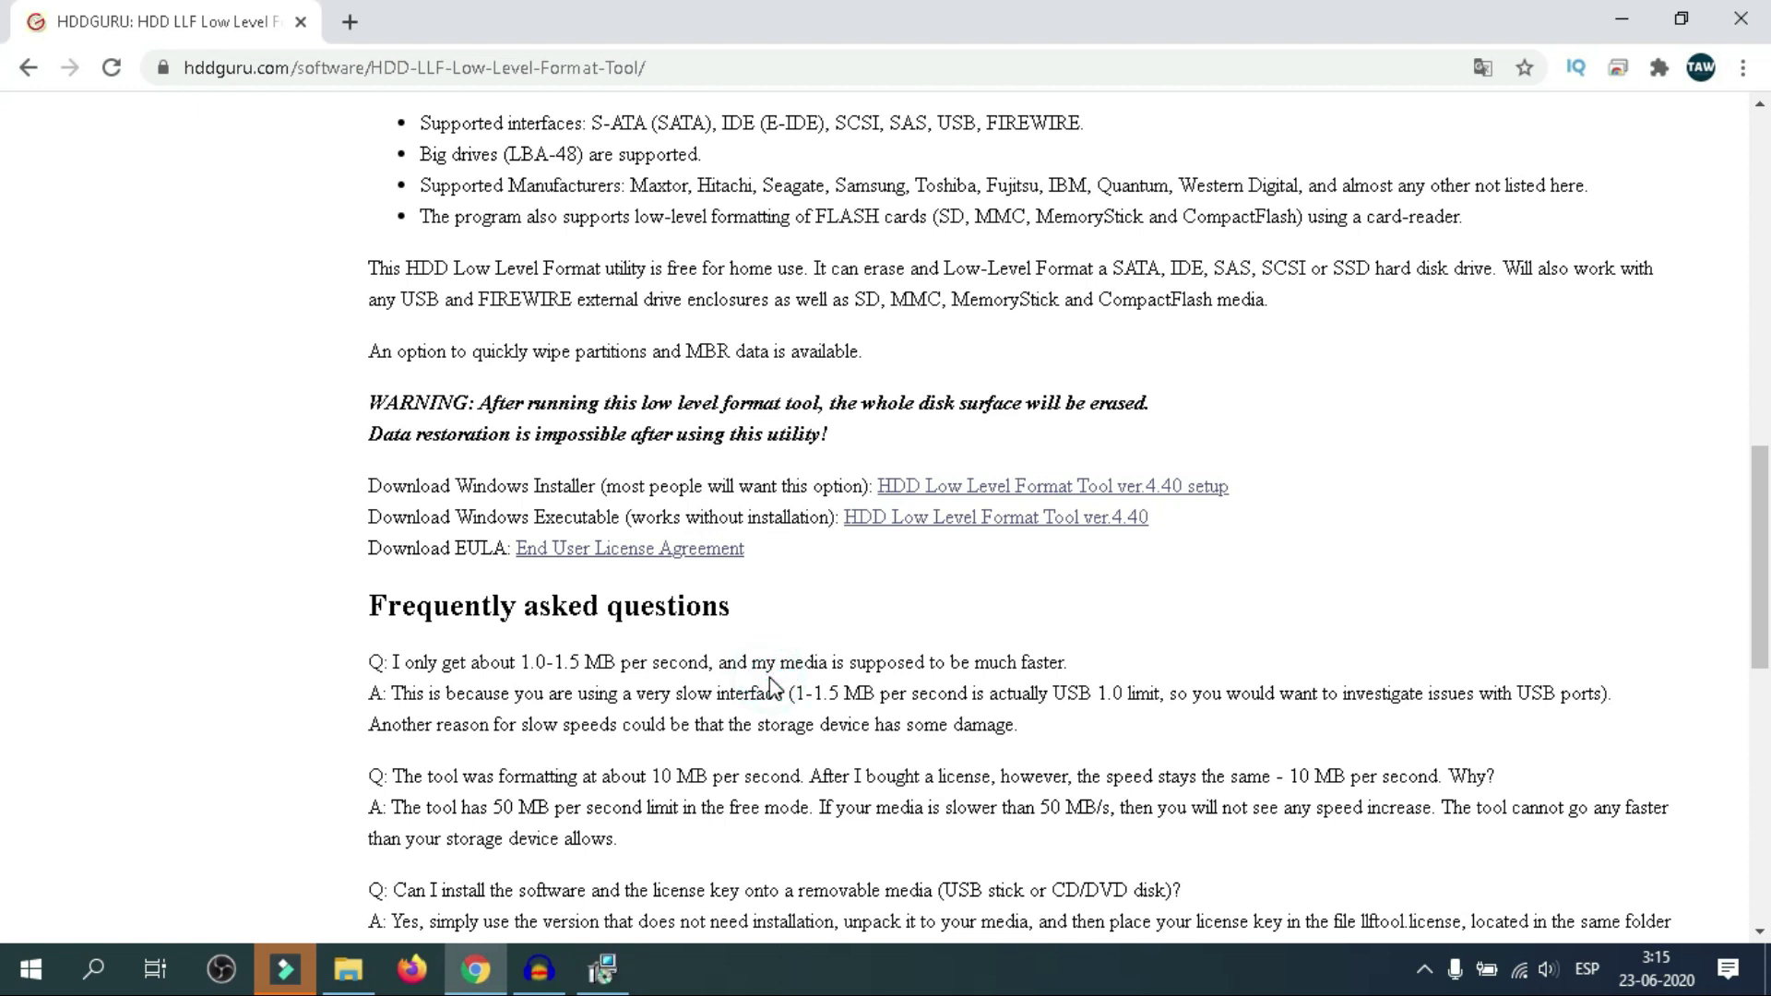
Install Hard Disk Low Level Format Tool in the default folders with desktop and Quick Launch icons, and launch it on finishing
click(1629, 20)
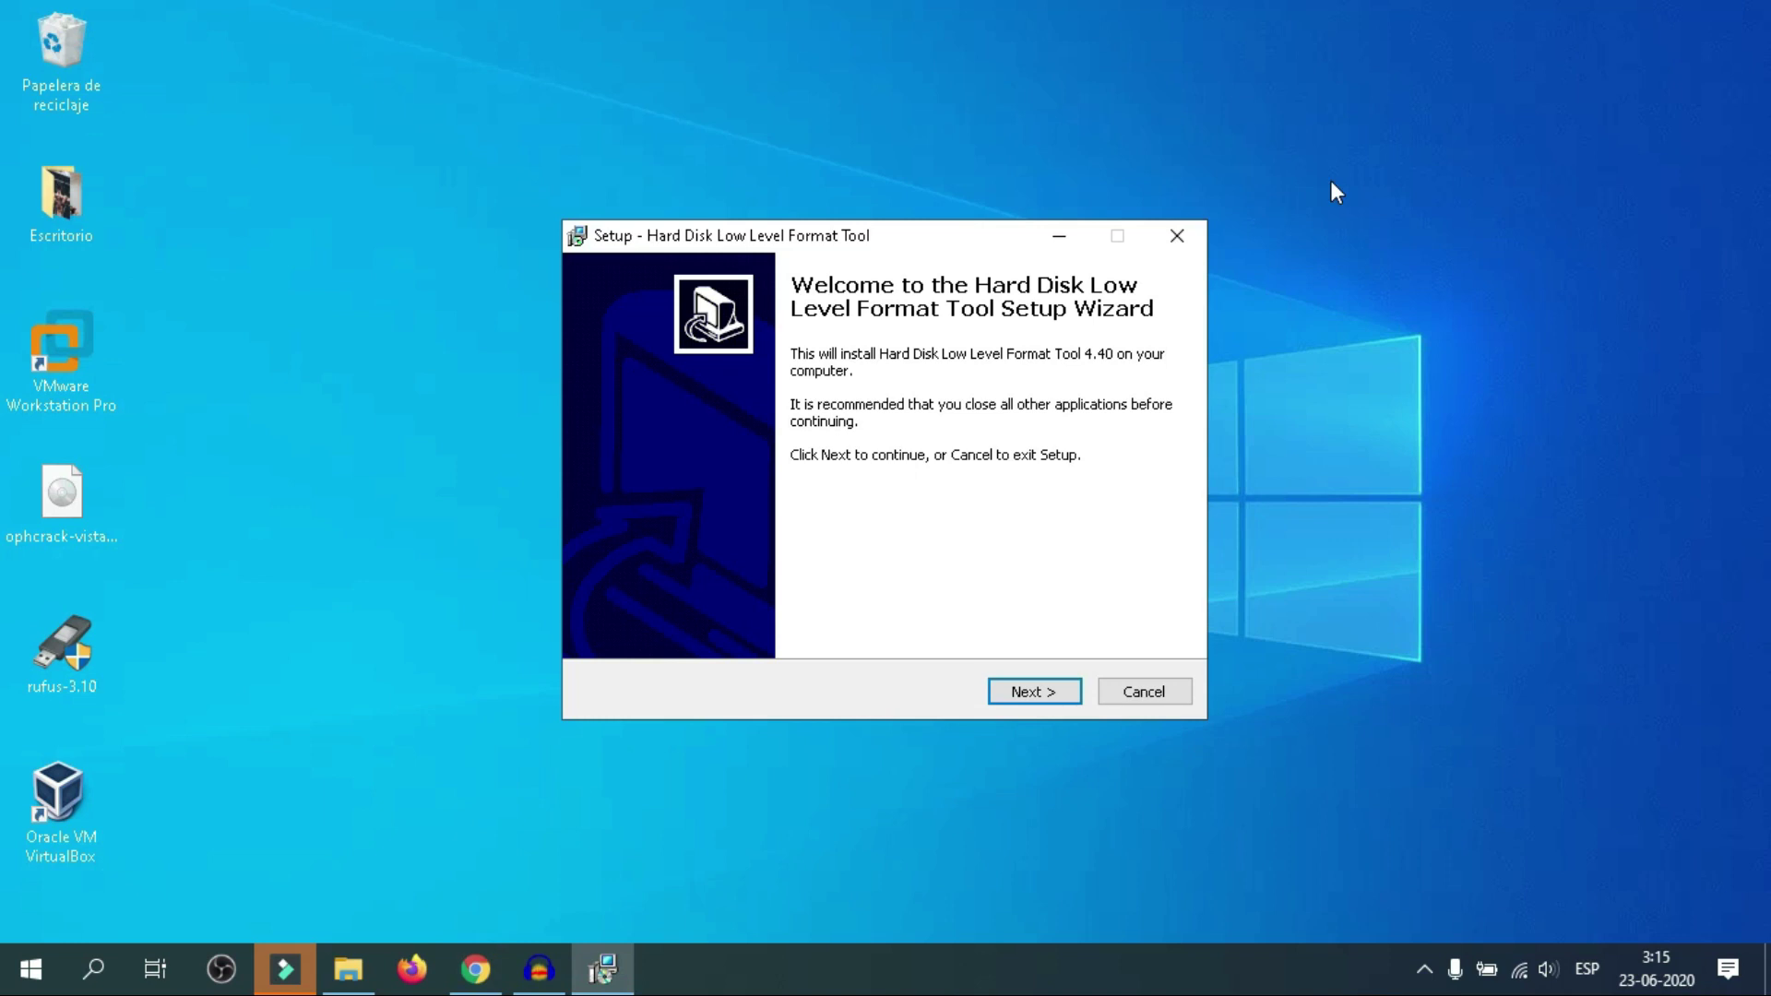
click(1025, 692)
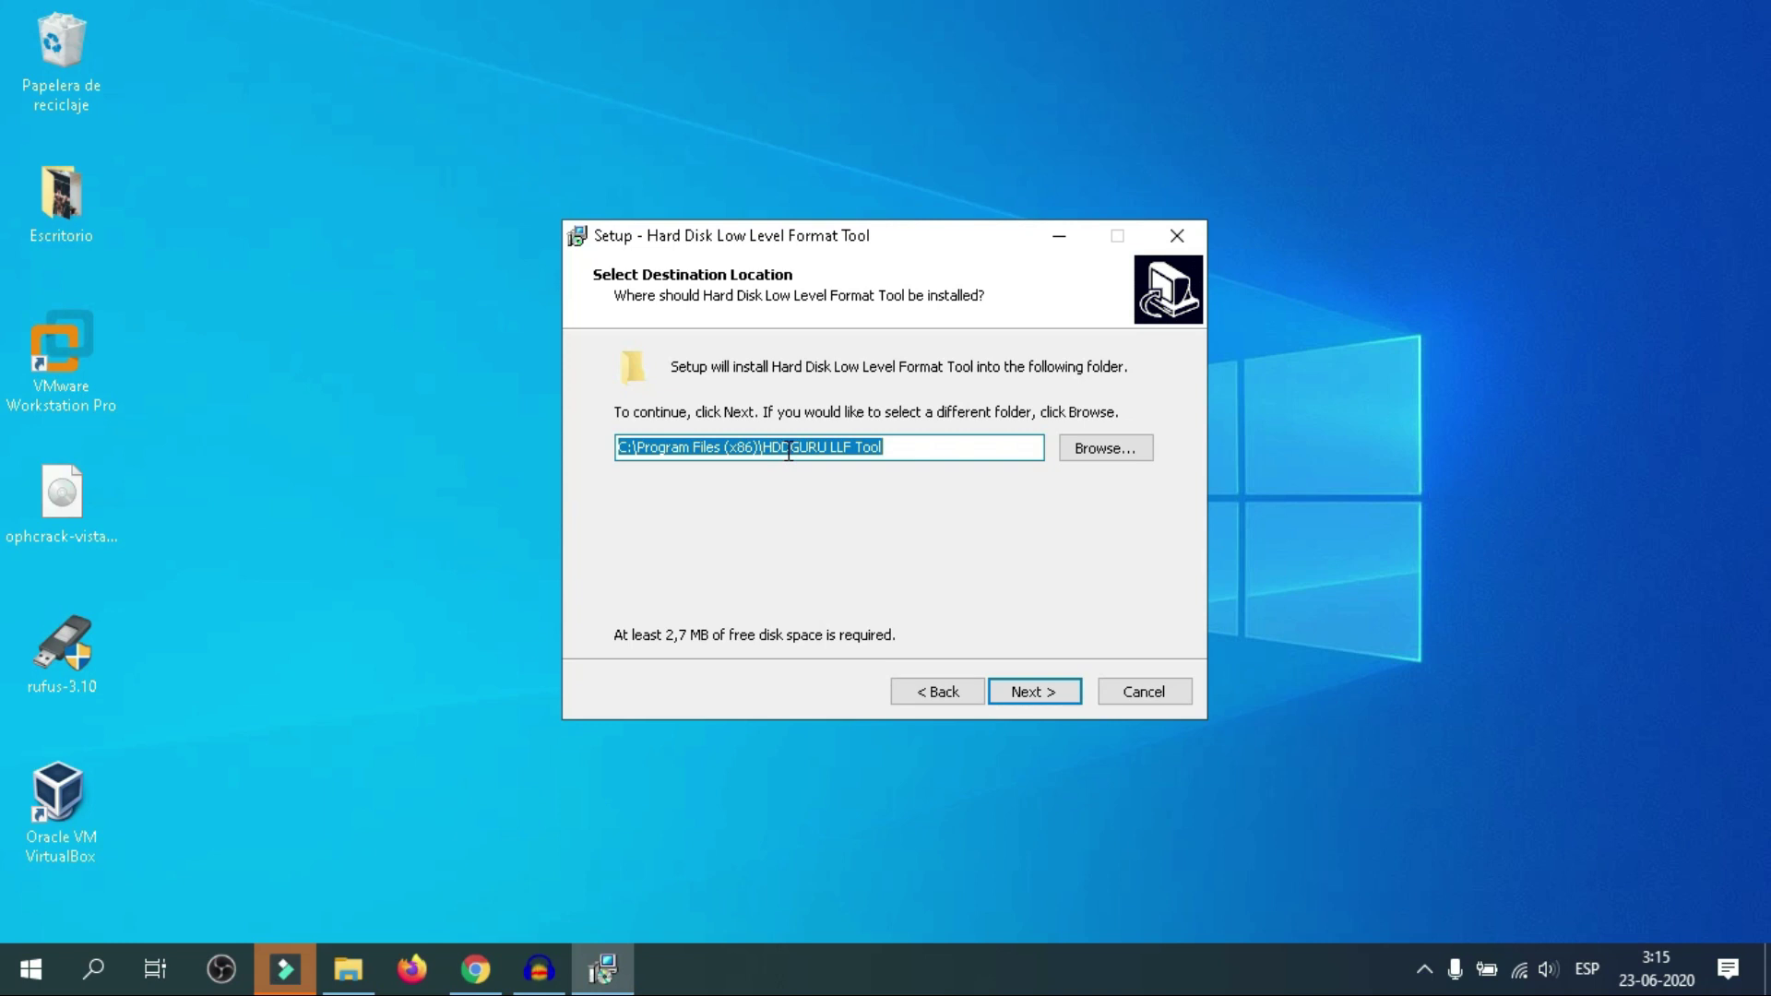
click(1012, 690)
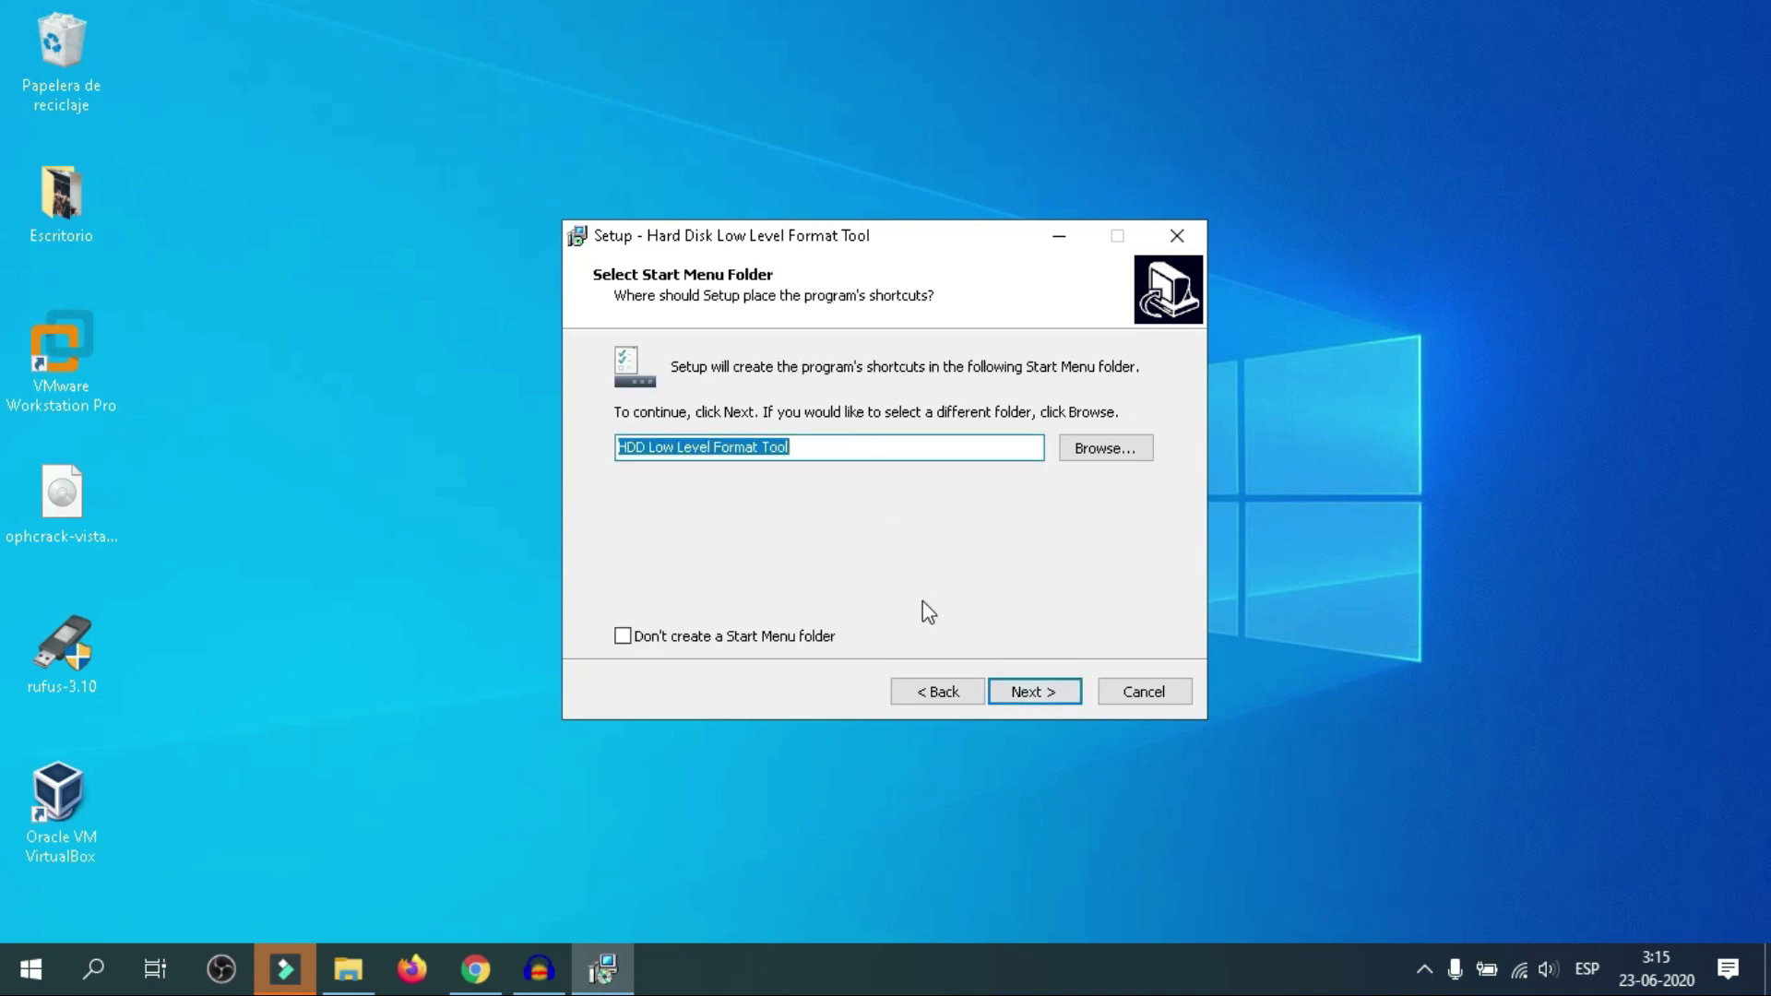
click(1041, 692)
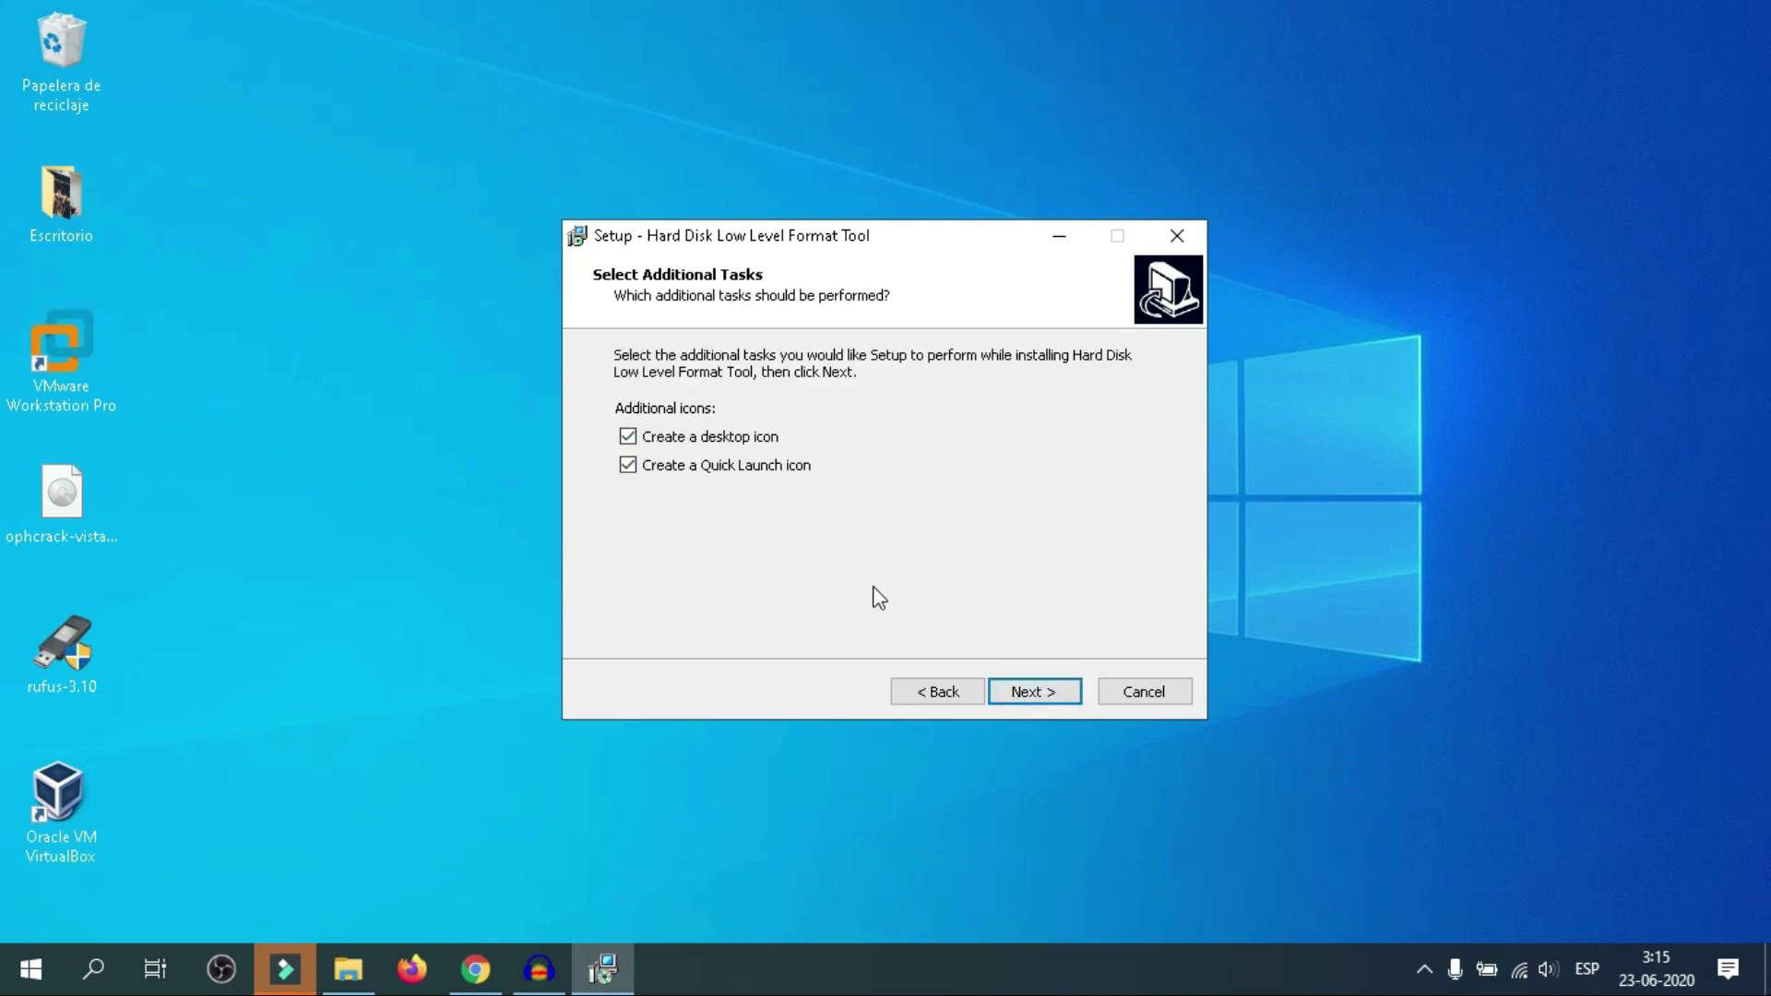
click(1026, 695)
click(1024, 693)
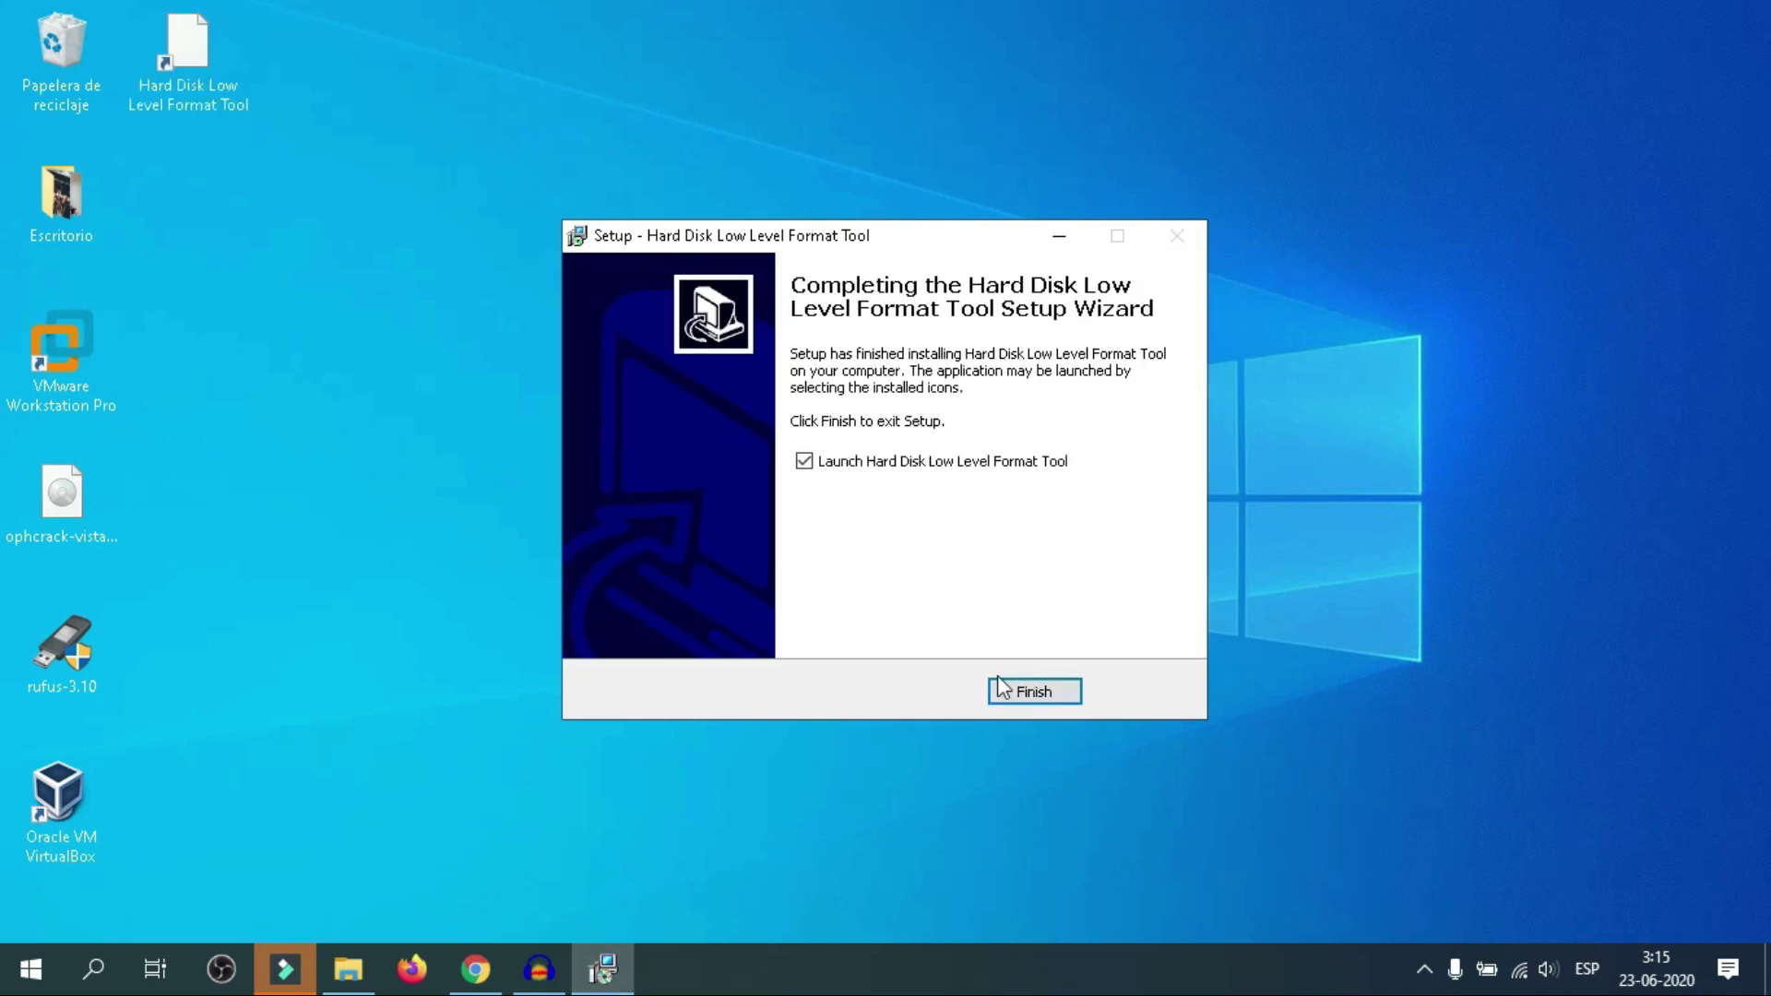
click(1060, 693)
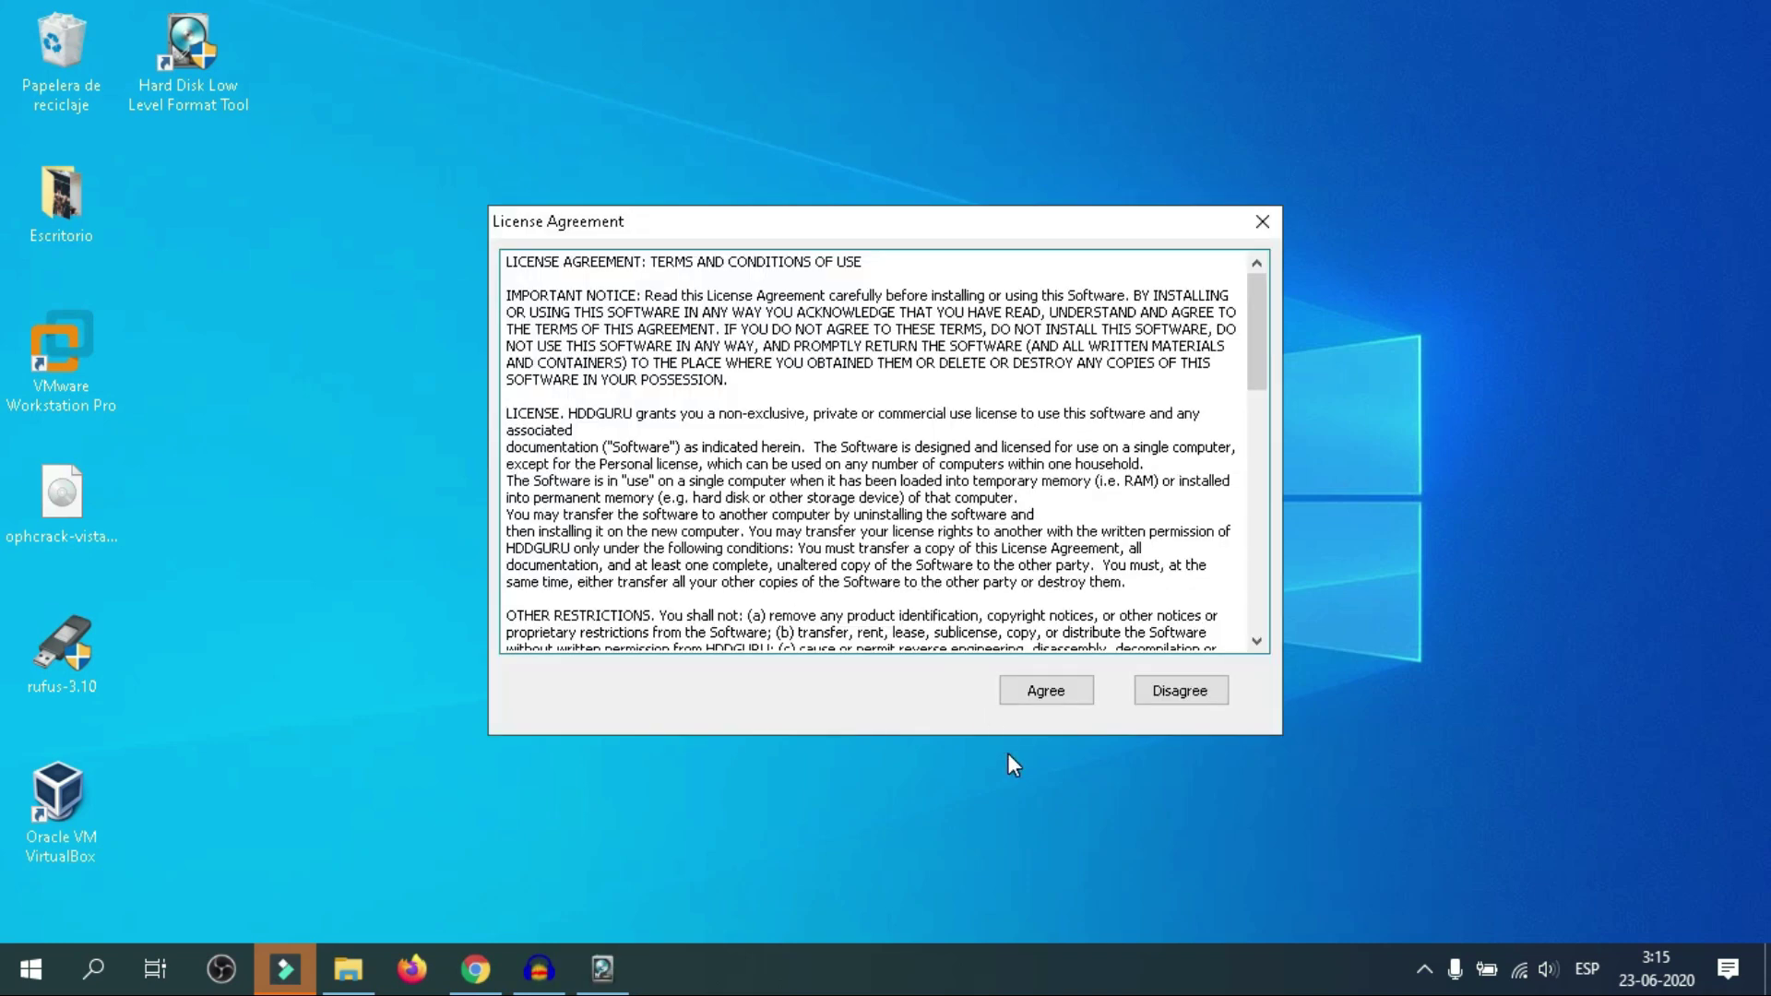
Accept the tool's license agreement and continue with the free version
drag(1258, 386, 1251, 593)
click(1045, 690)
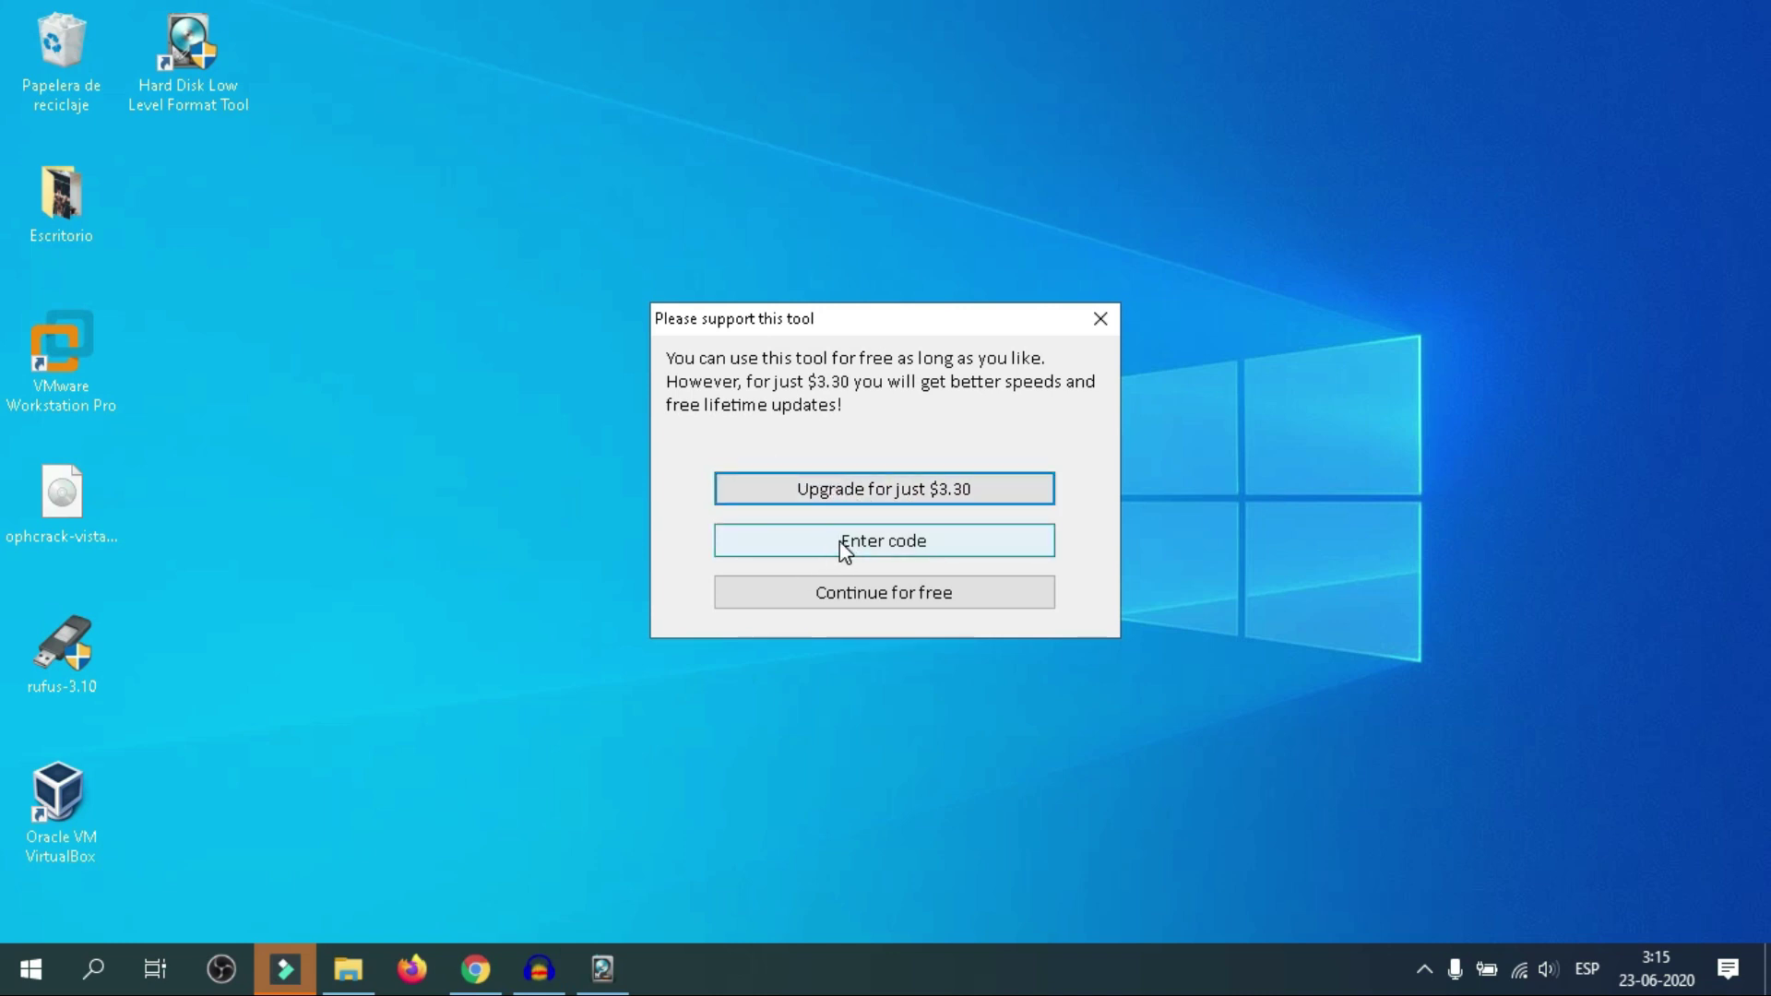
click(870, 596)
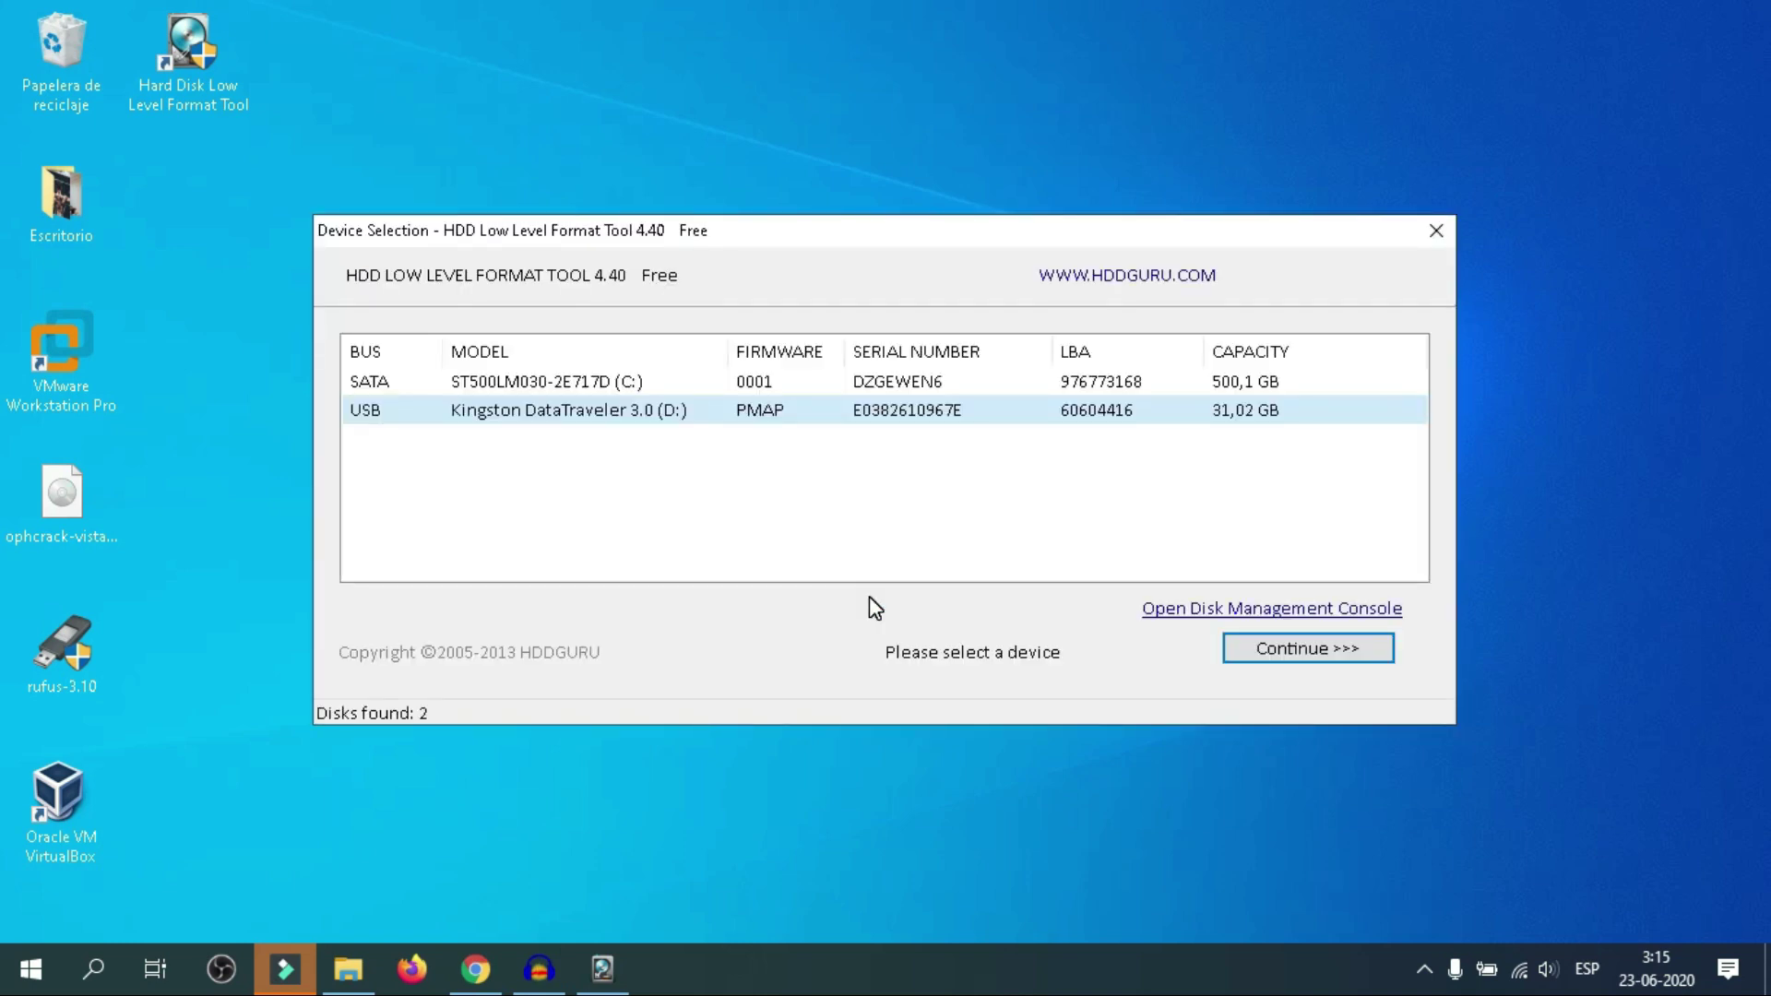
Select the USB device Kingston DataTraveler 3.0 (D:) instead of the SATA disk and continue to its formatting window
click(495, 384)
click(486, 422)
click(519, 394)
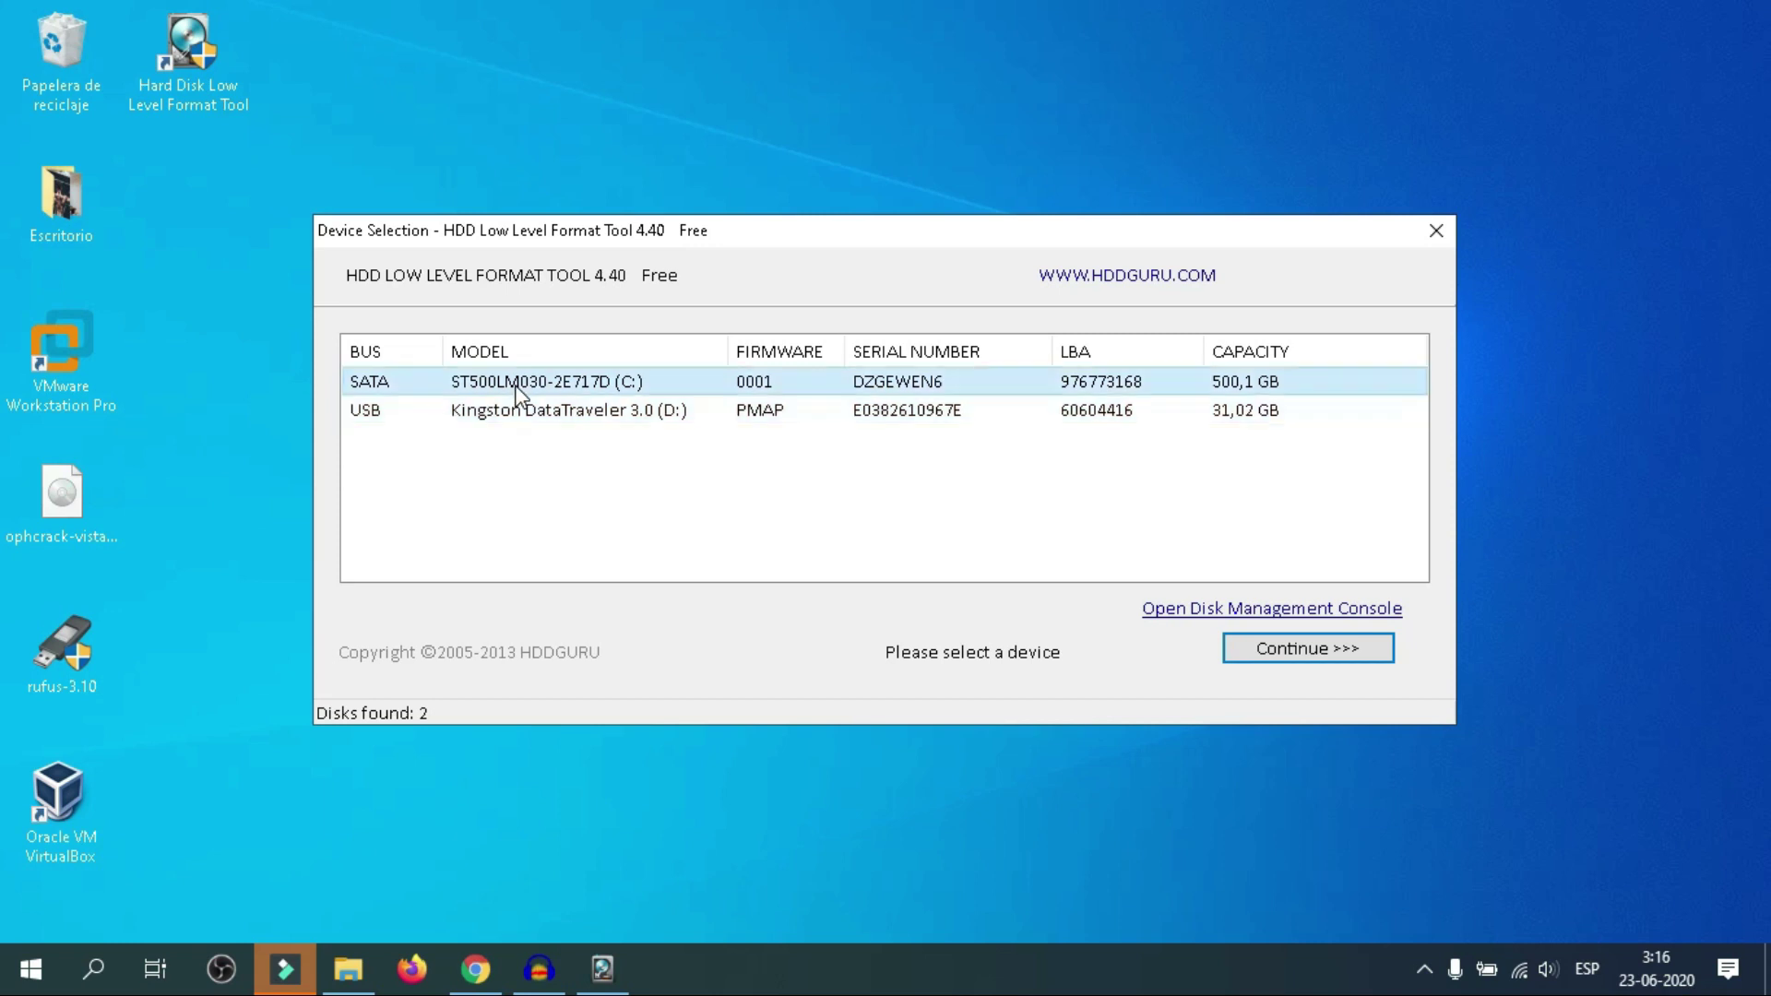
click(508, 415)
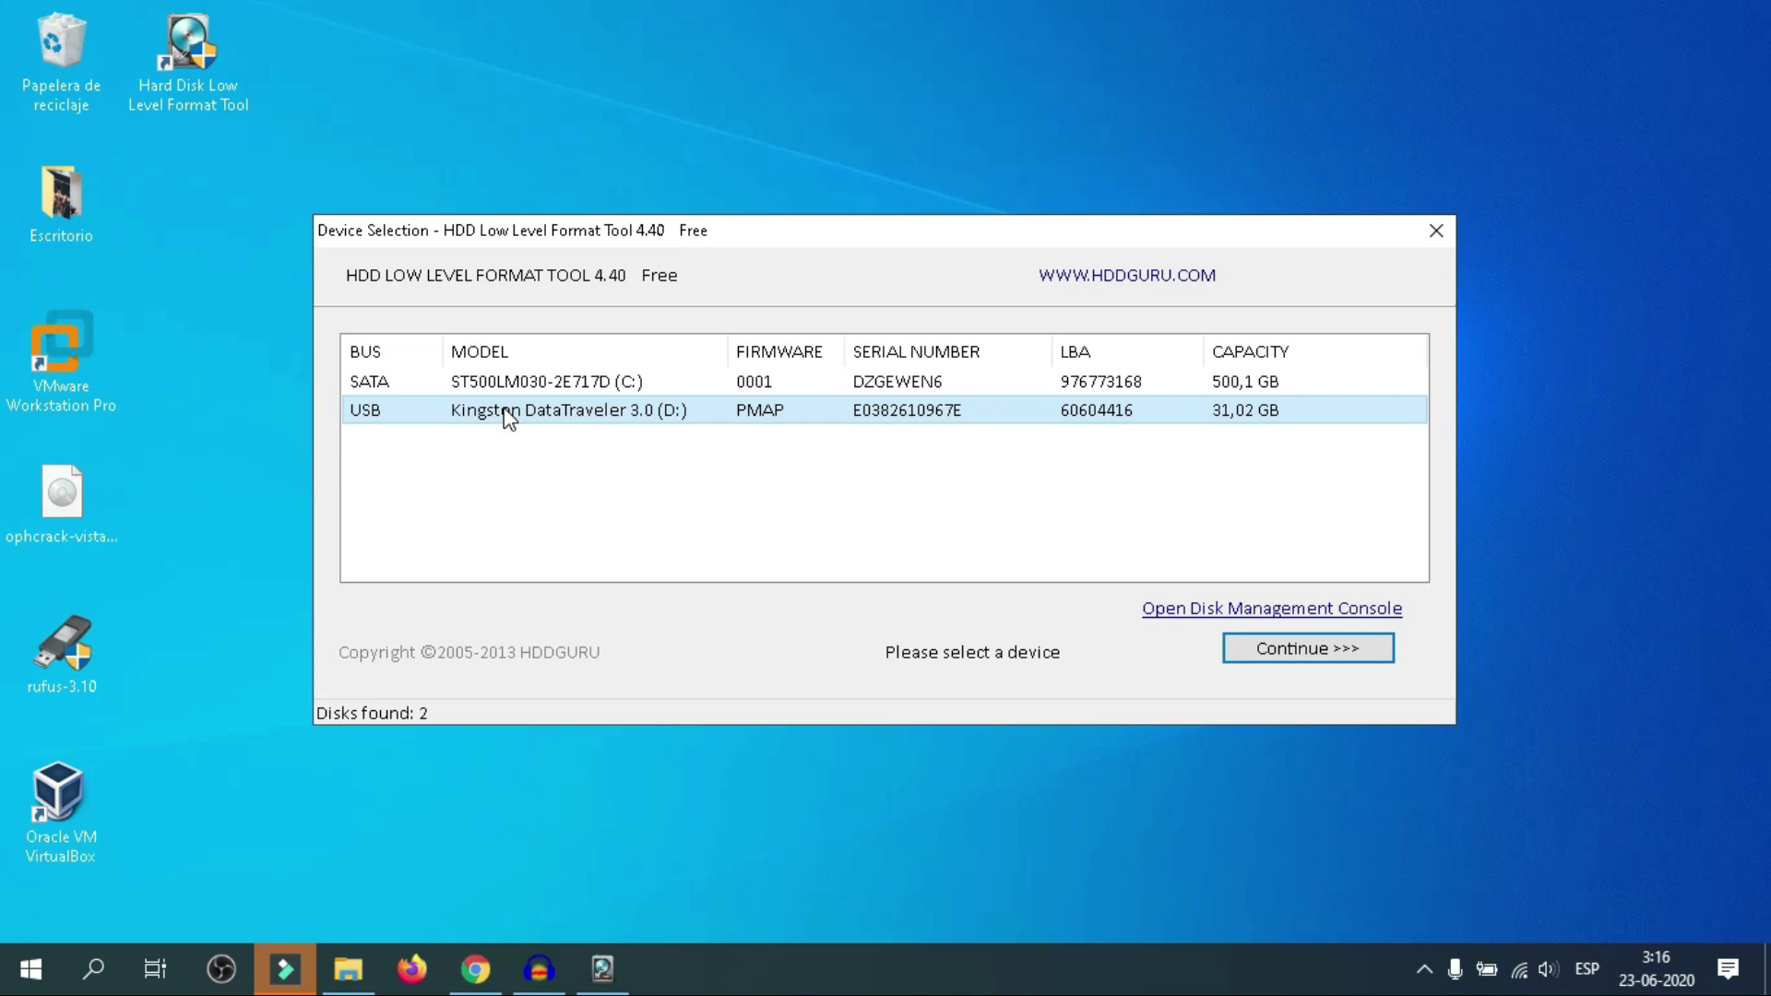
click(512, 378)
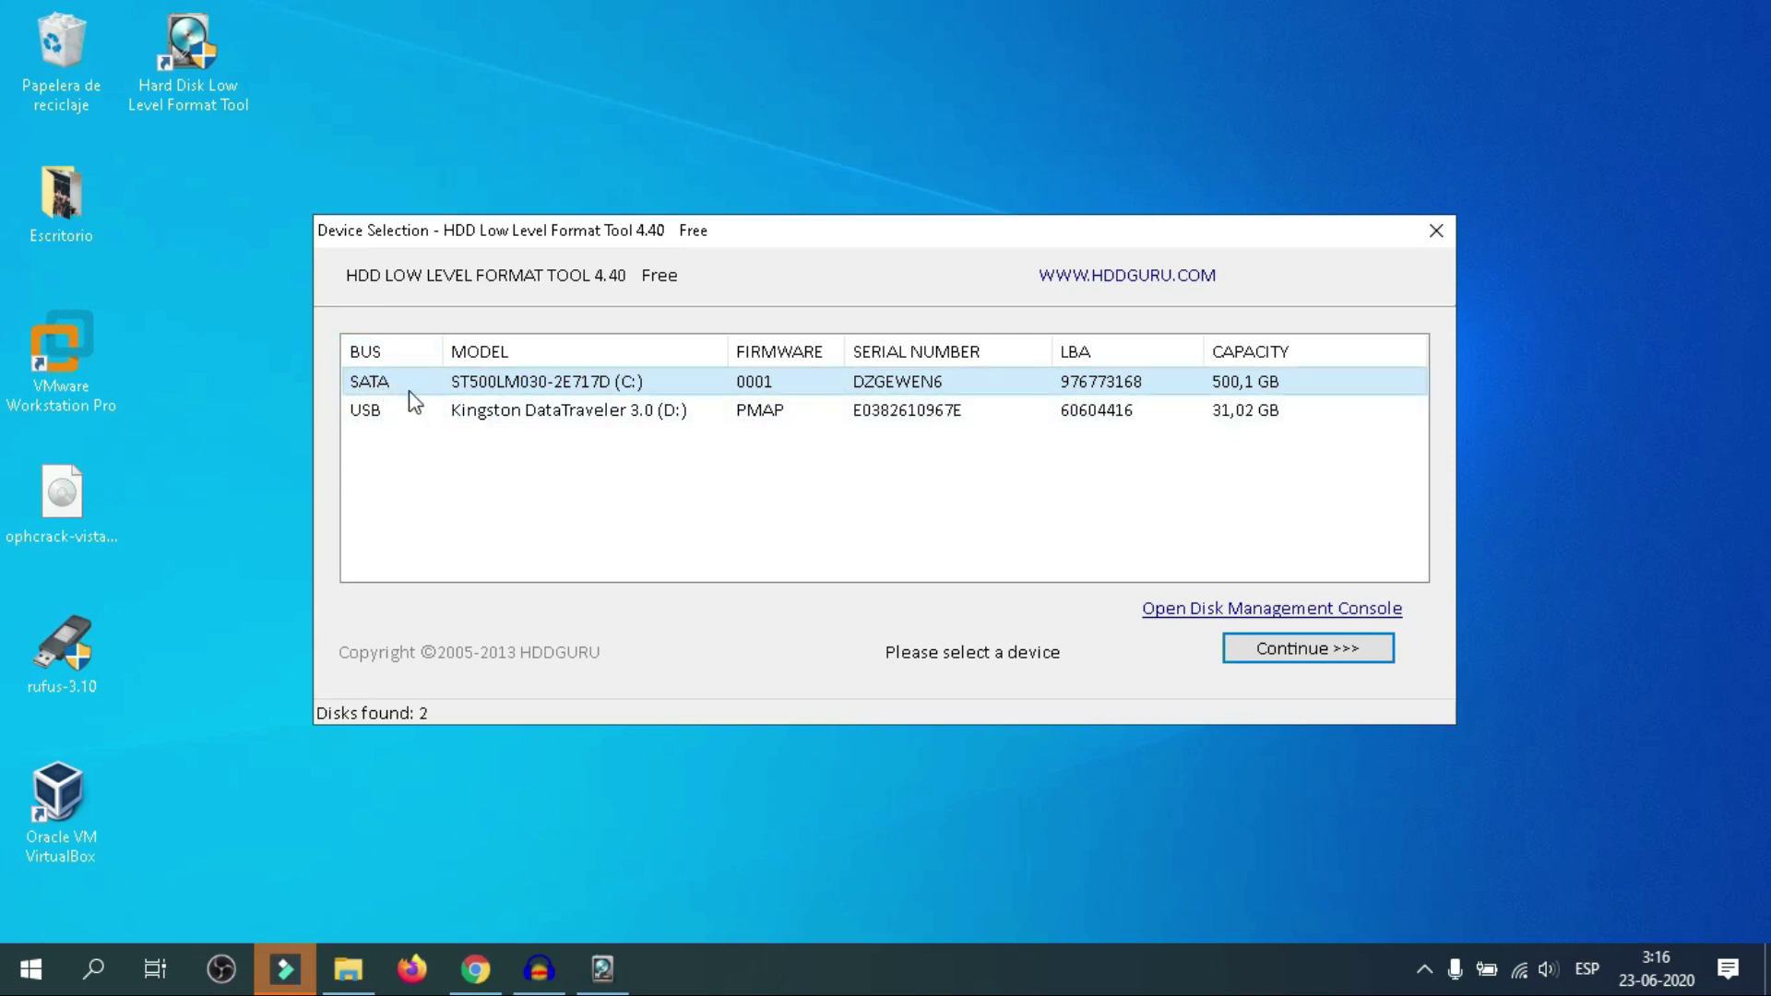
click(398, 417)
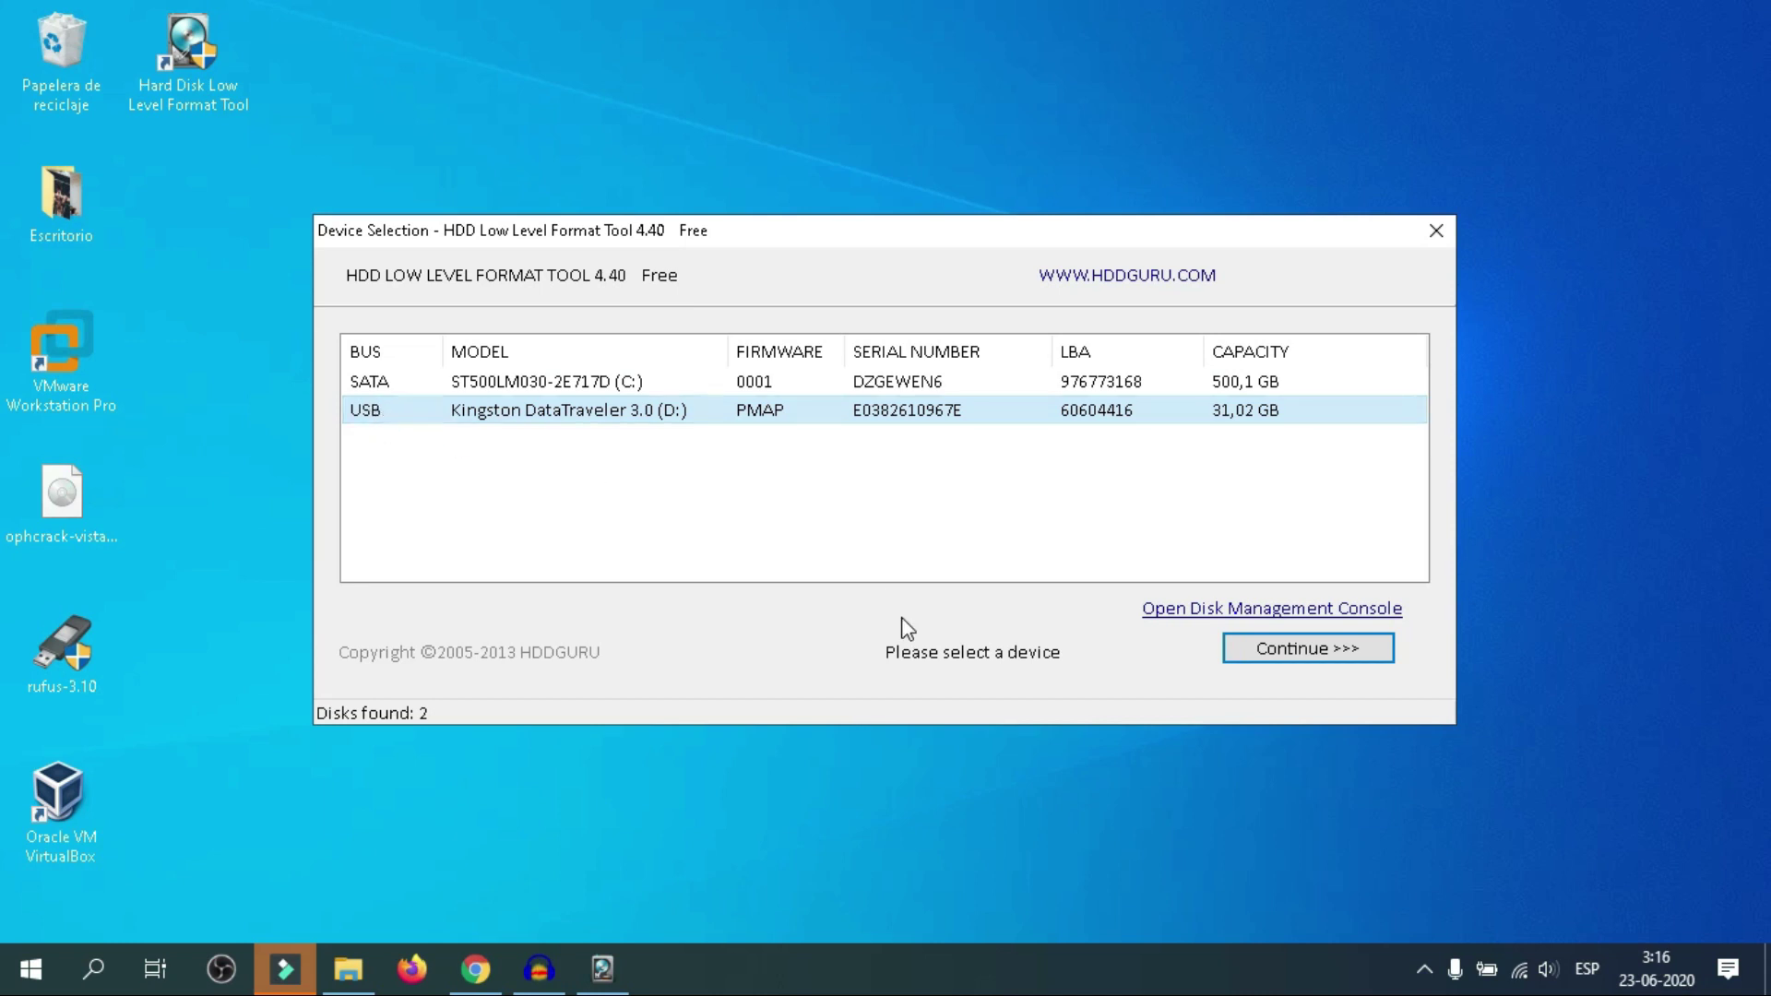
click(1308, 648)
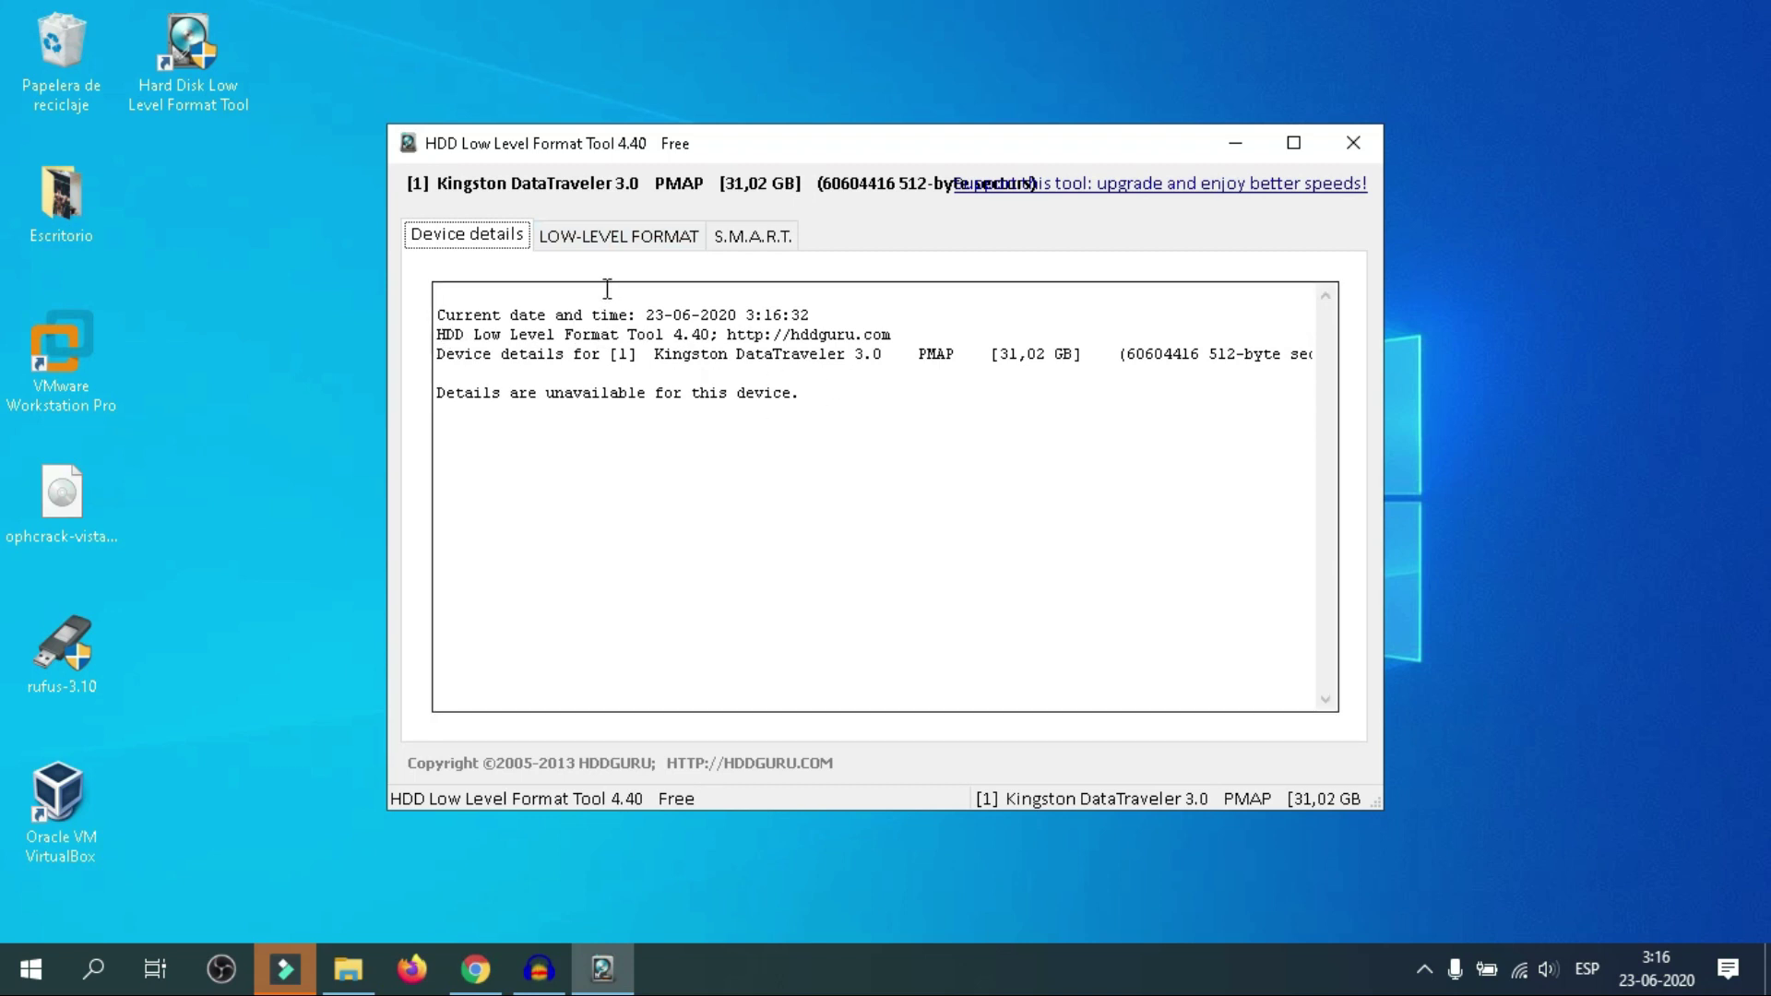
Examine the low-level format options and retrieve the S.M.A.R.T. data of the Kingston DataTraveler 3.0
click(625, 240)
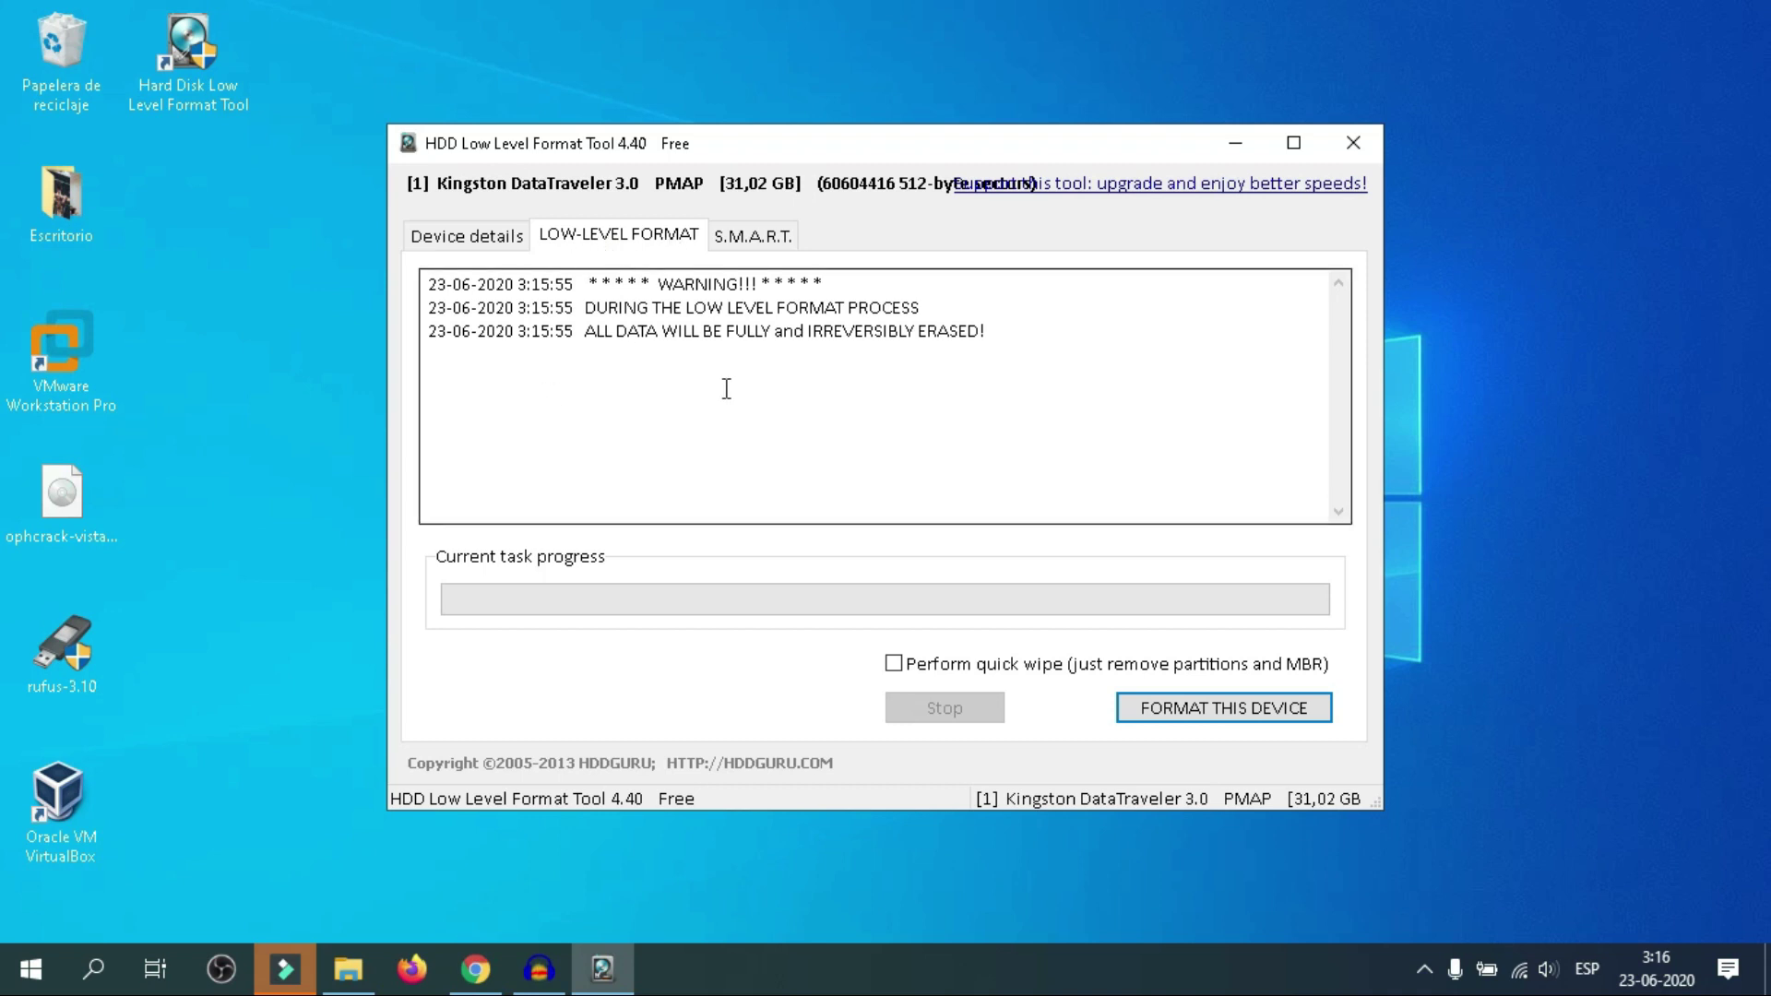
click(754, 235)
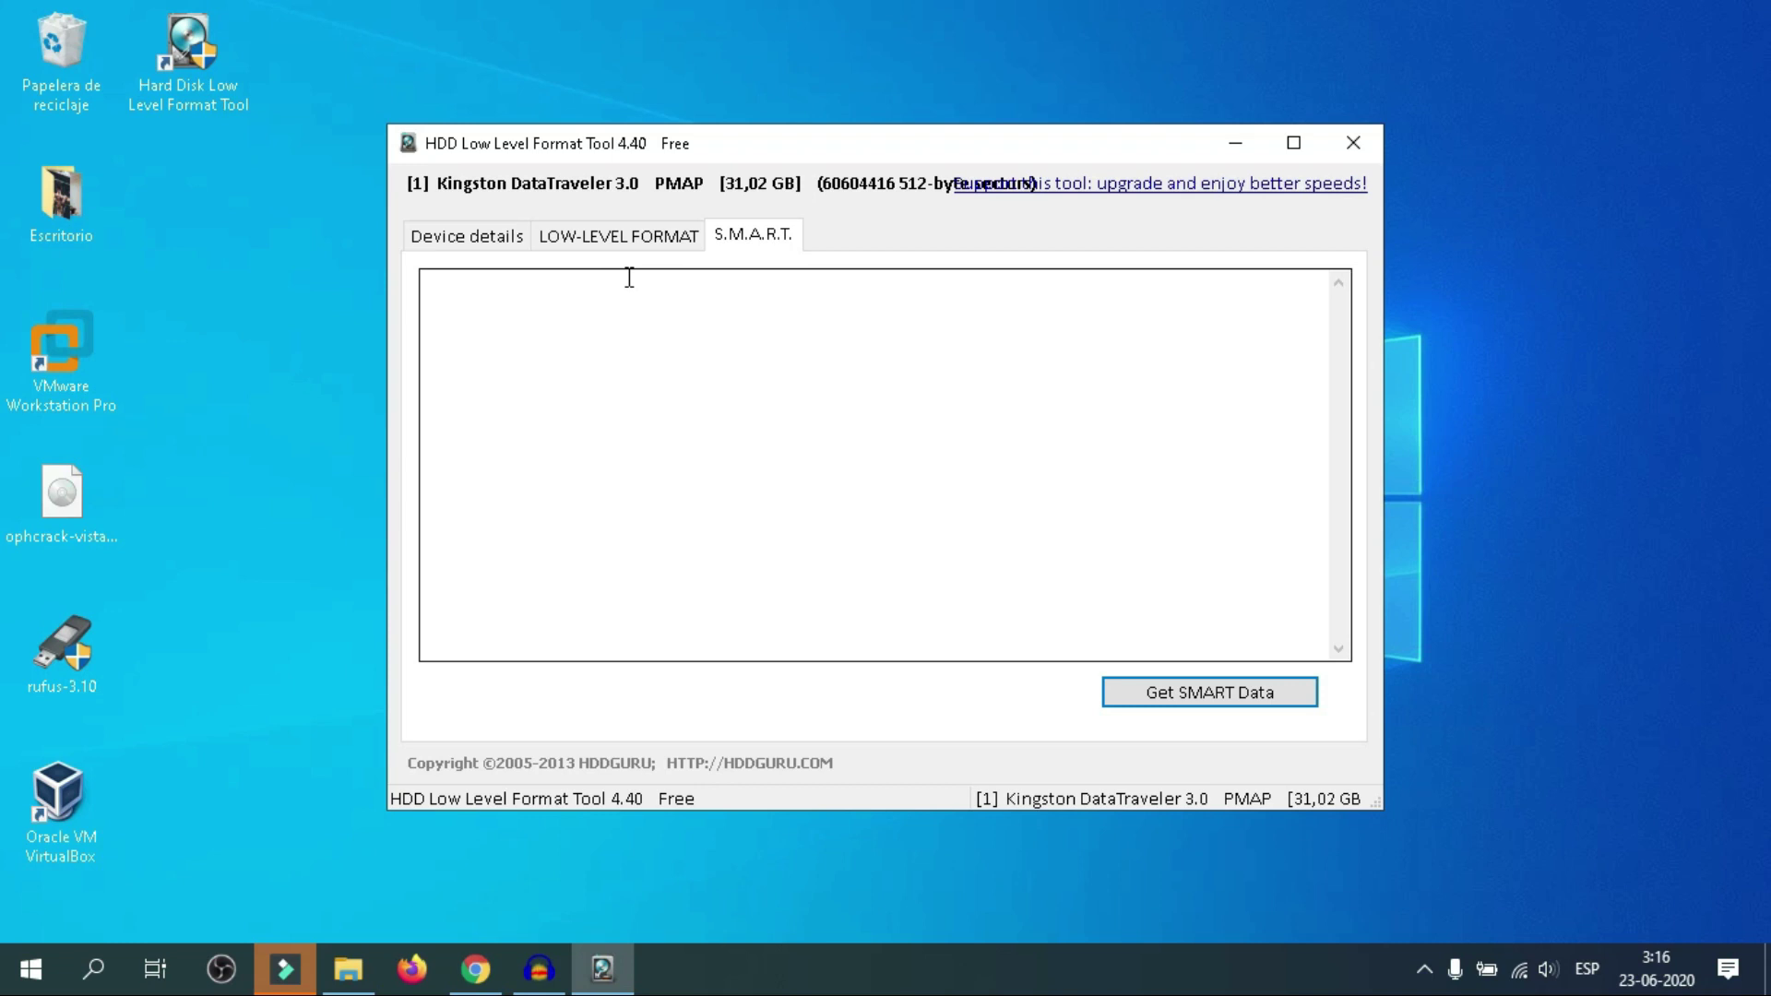
click(630, 237)
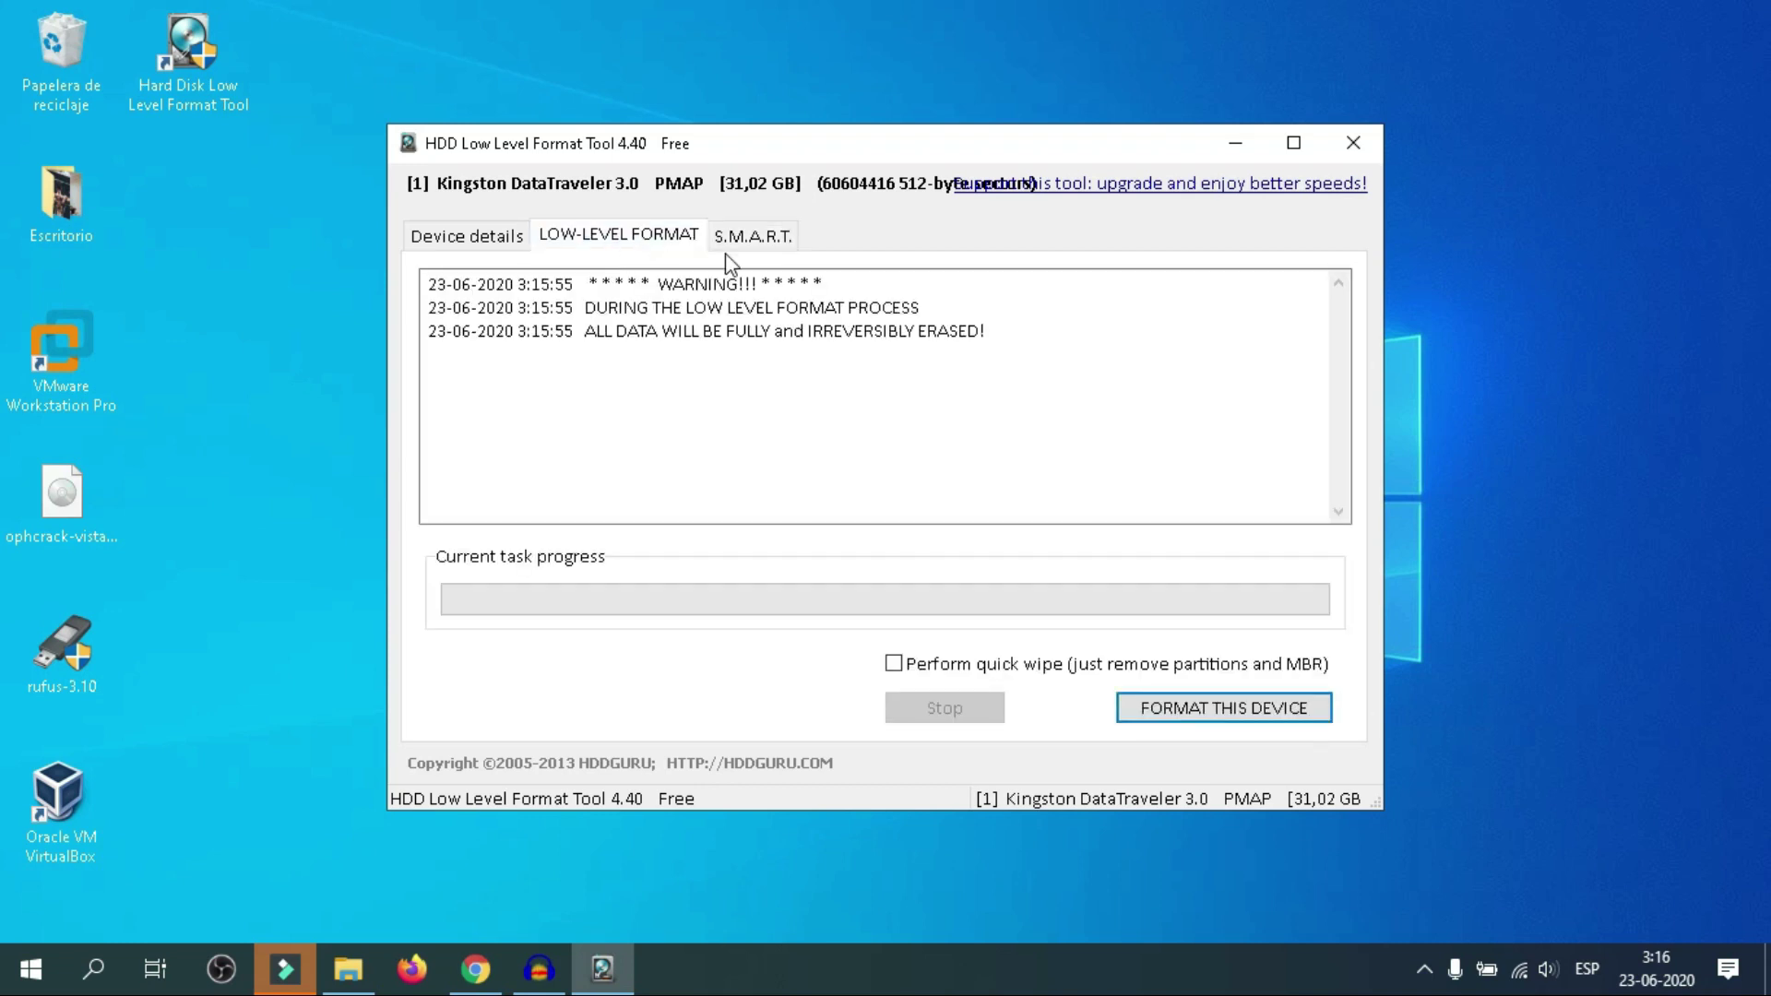
click(773, 240)
click(1247, 706)
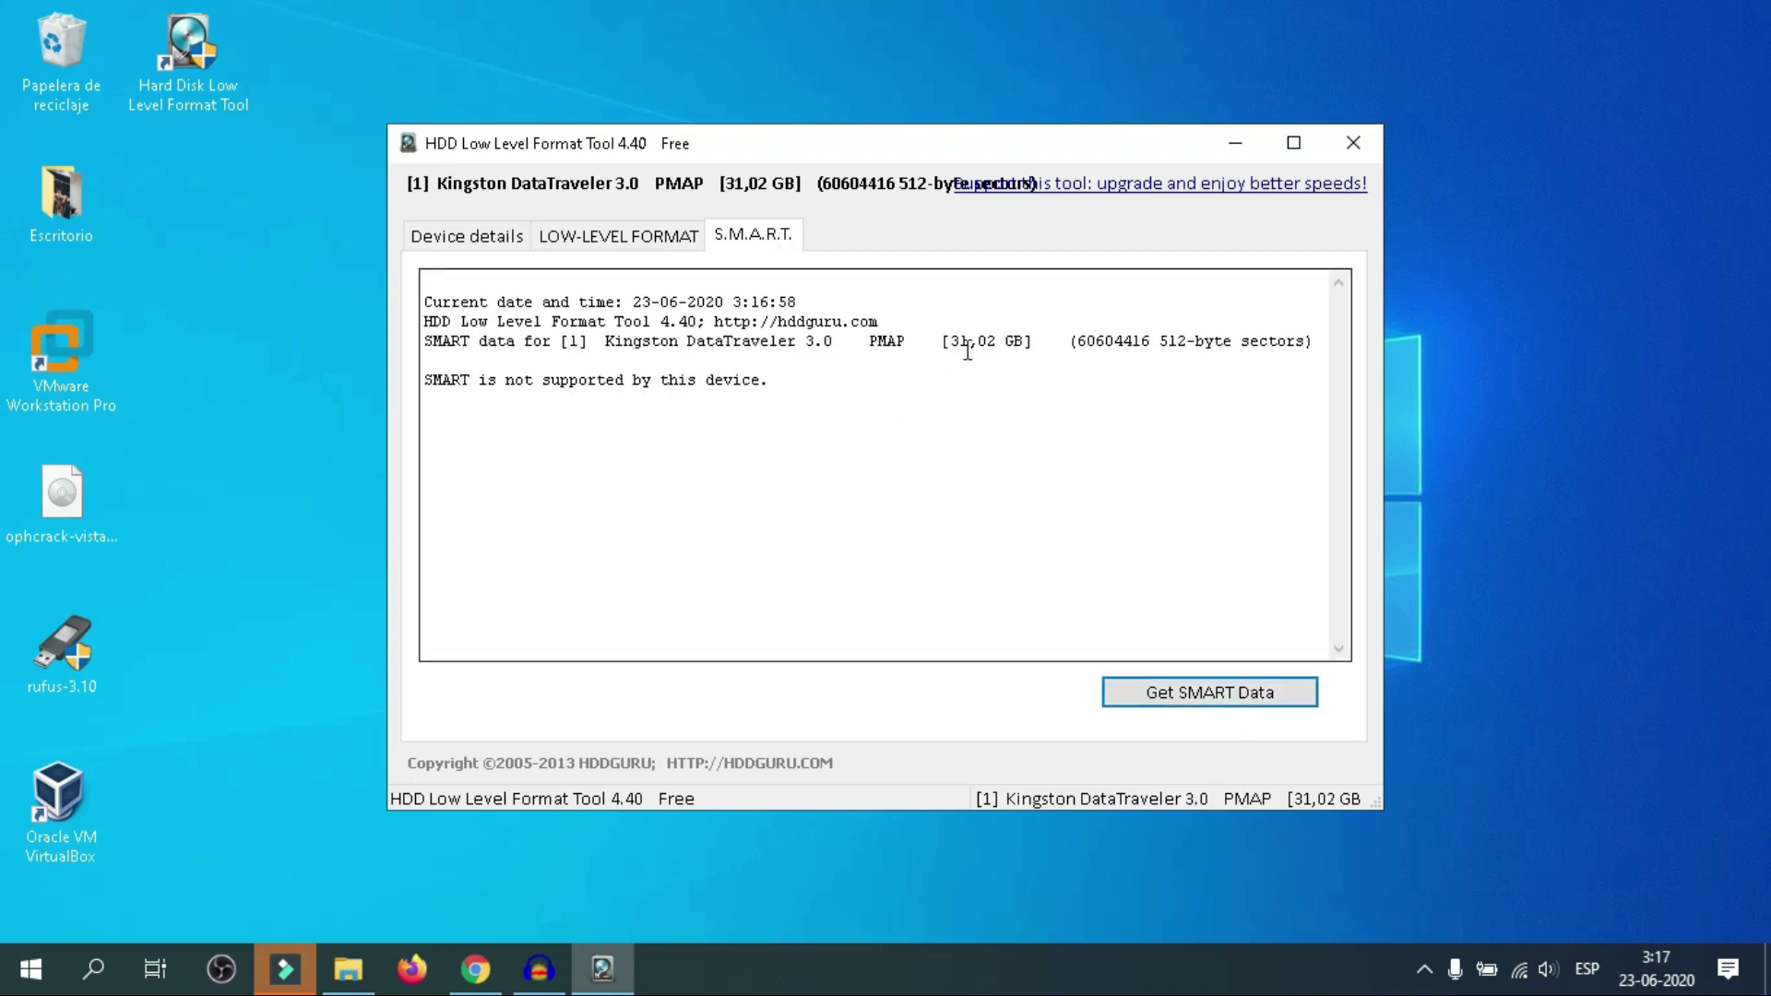
triple_click(1043, 342)
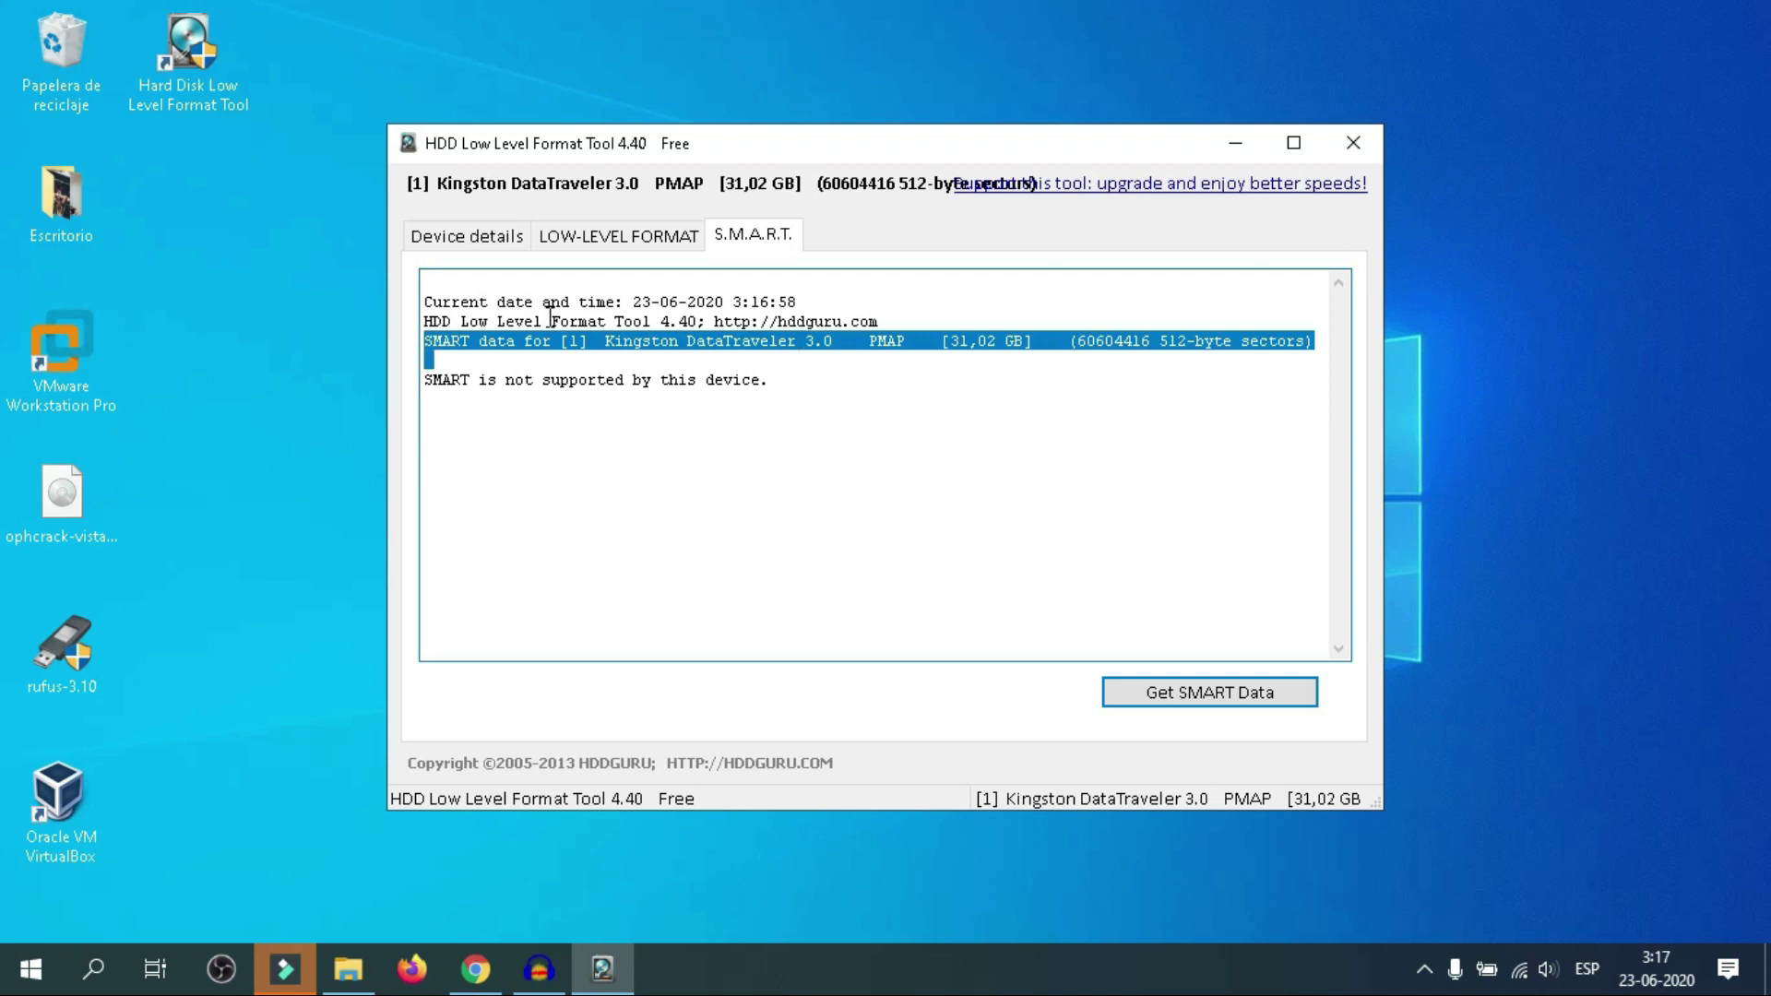
Run a low-level format of the Kingston DataTraveler 3.0 with the quick wipe option enabled, accepting the data loss
click(644, 242)
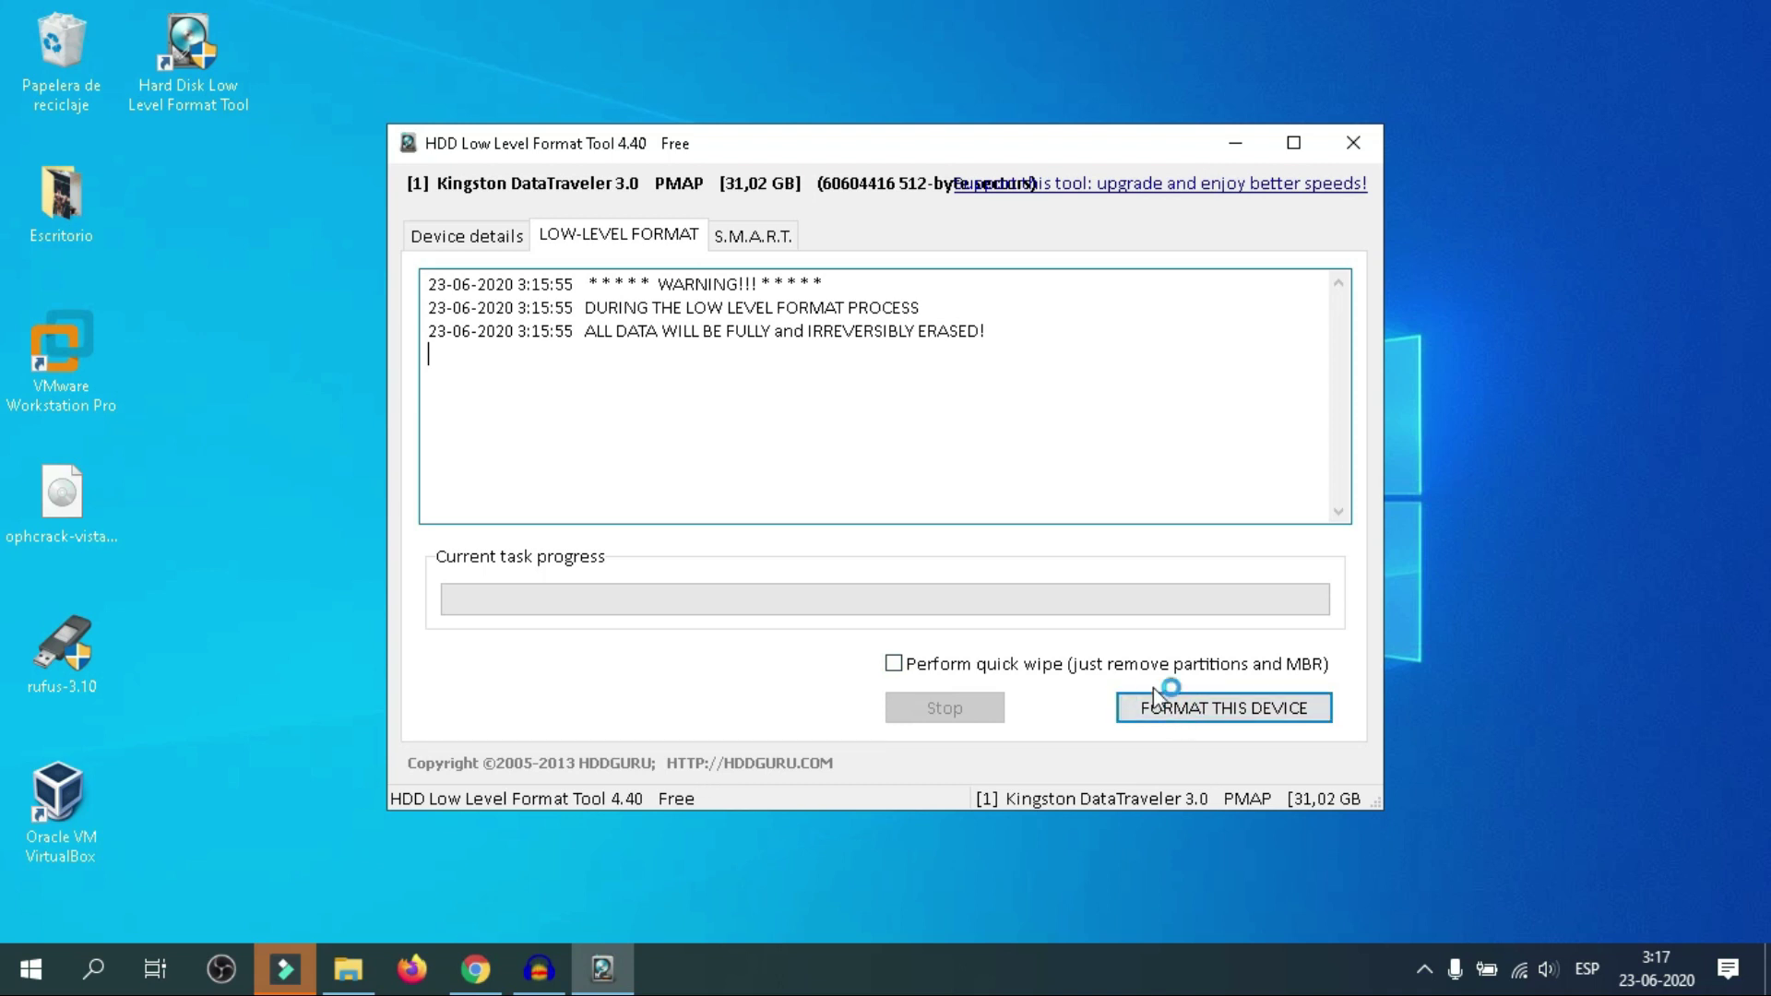
click(900, 668)
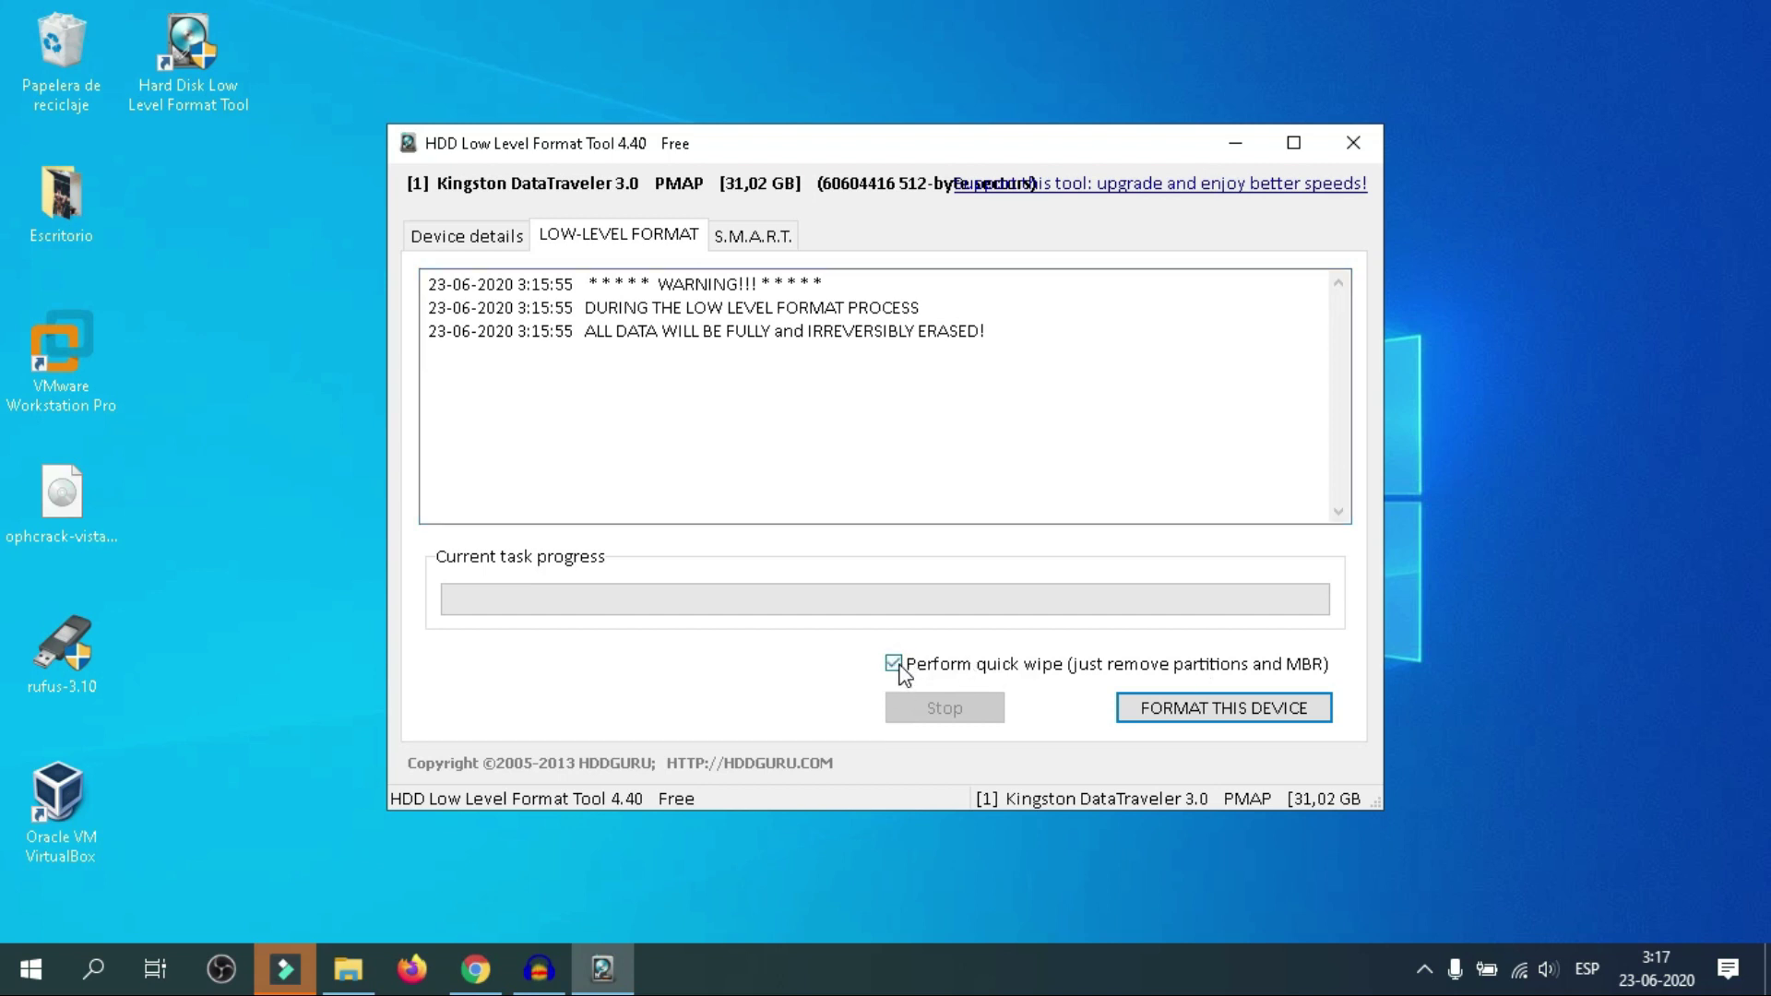
click(1197, 718)
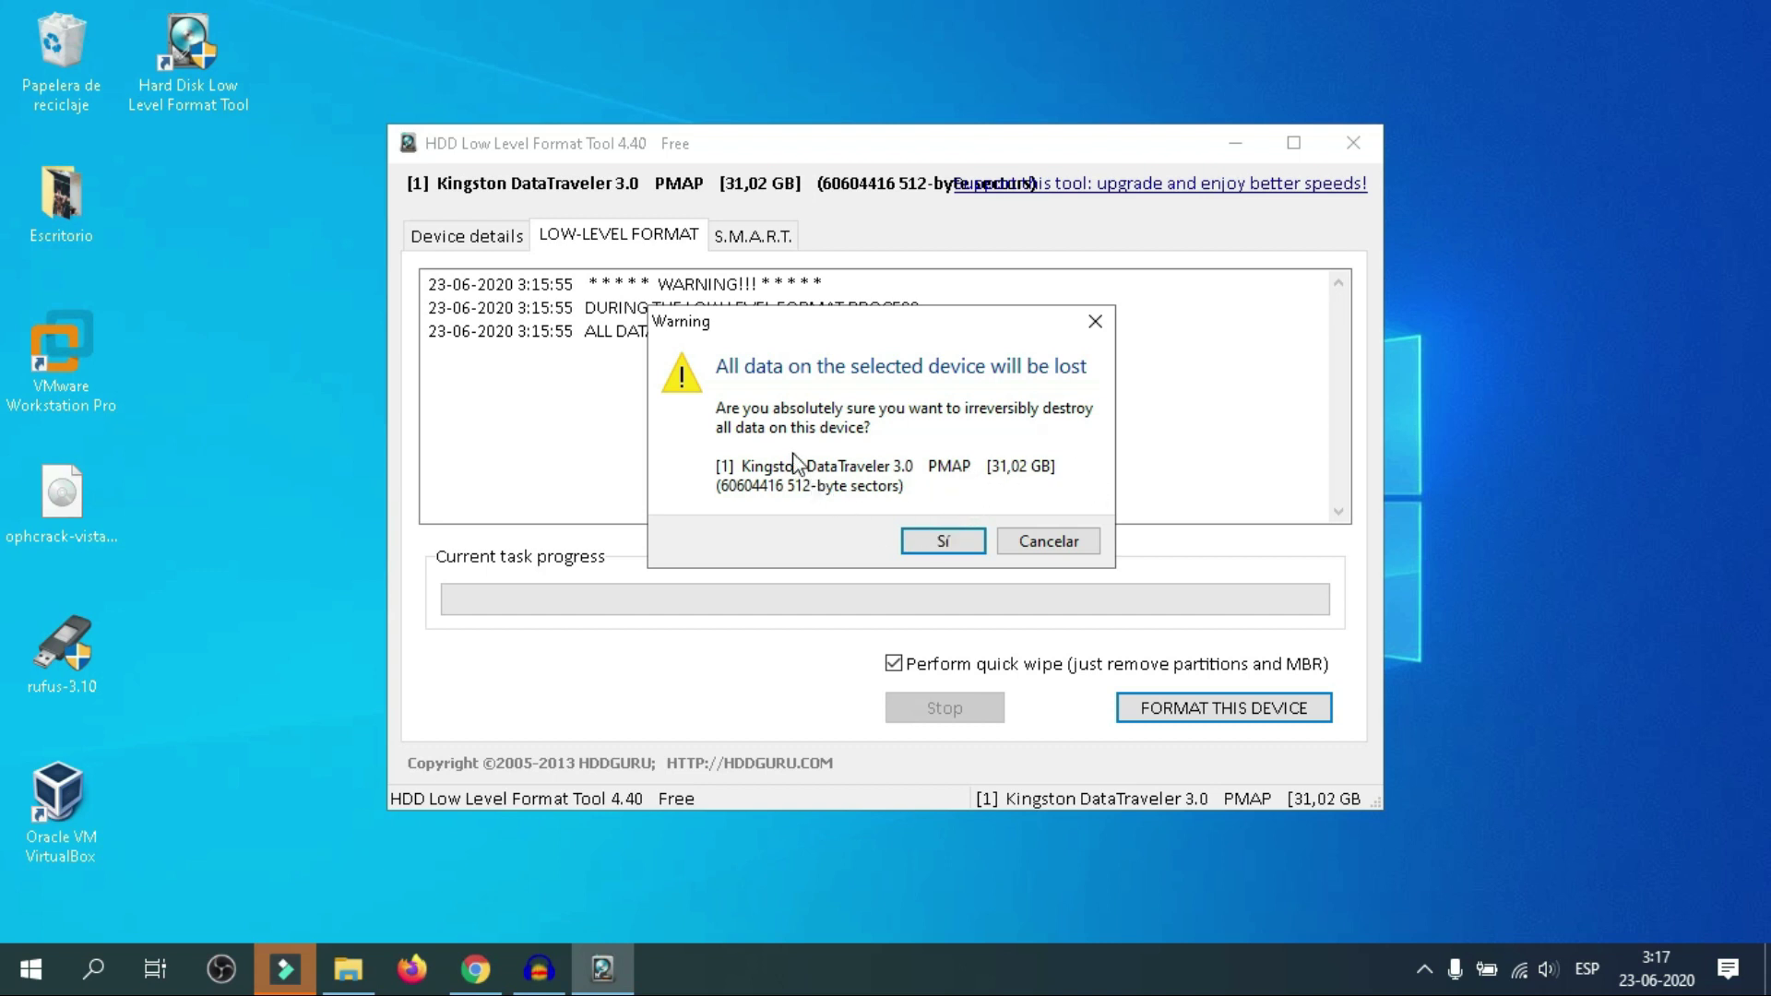
click(922, 543)
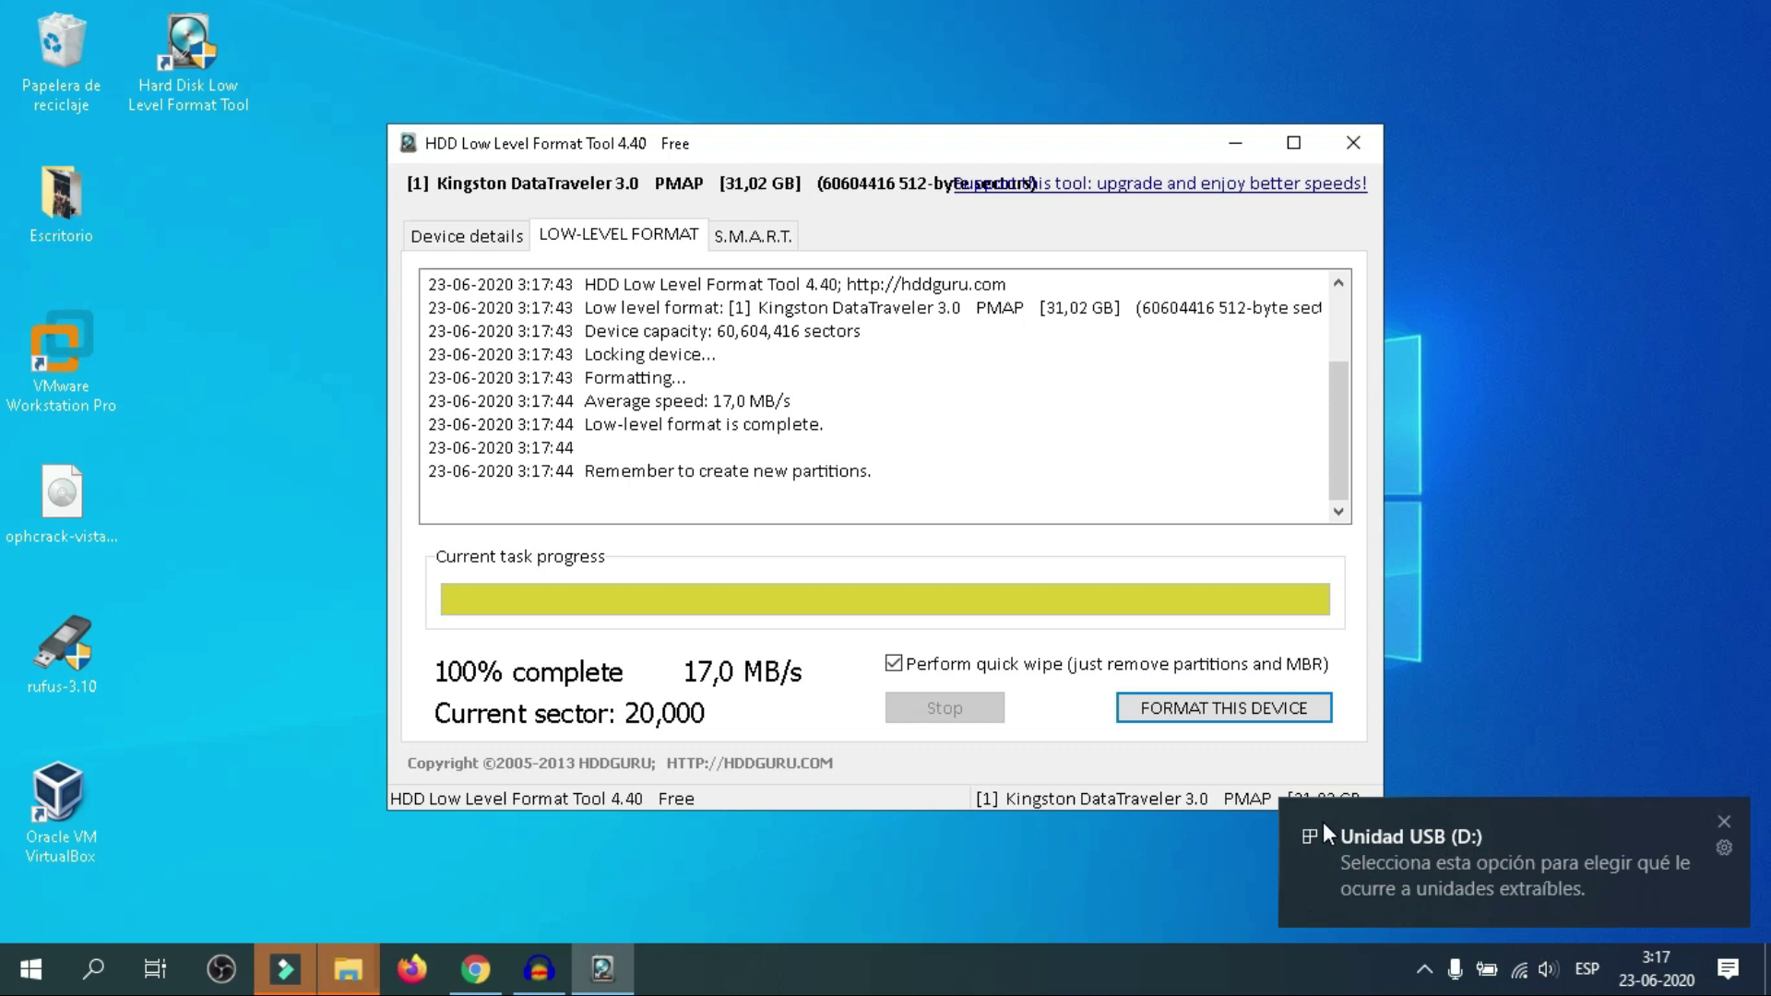
Switch to File Explorer and quick-format USB drive D: as FAT32 with a 16-kilobyte allocation unit size
click(348, 969)
click(470, 850)
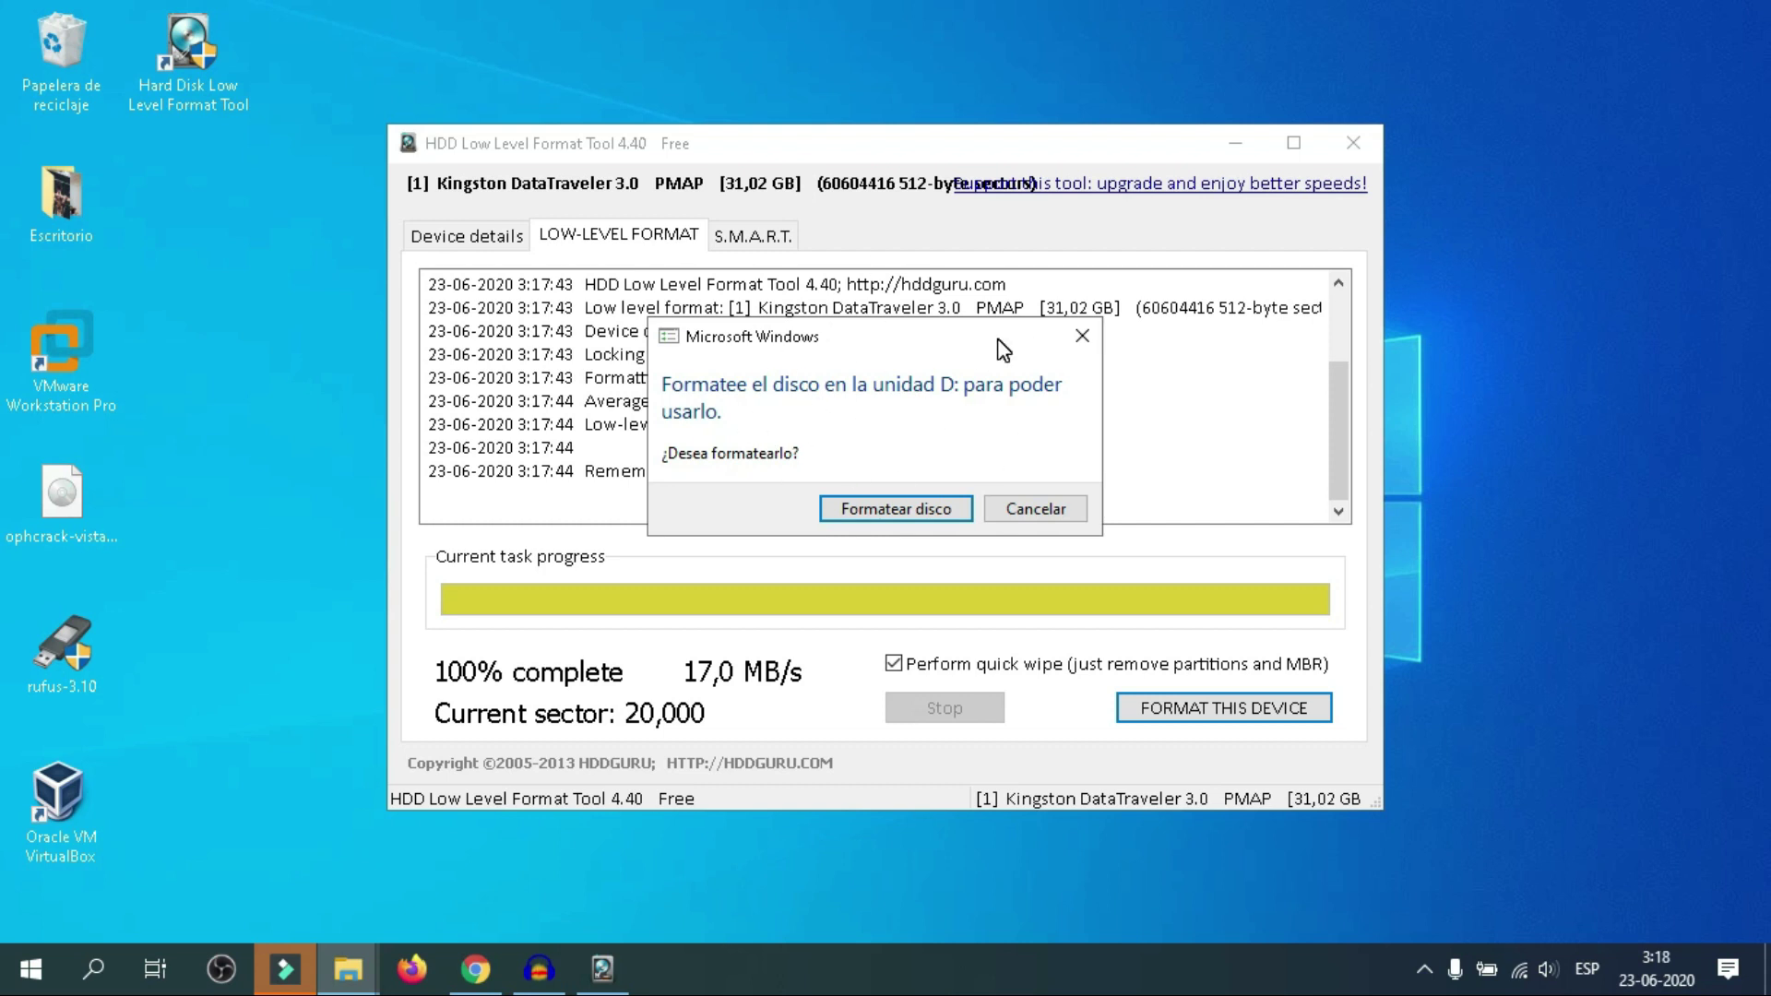
click(924, 503)
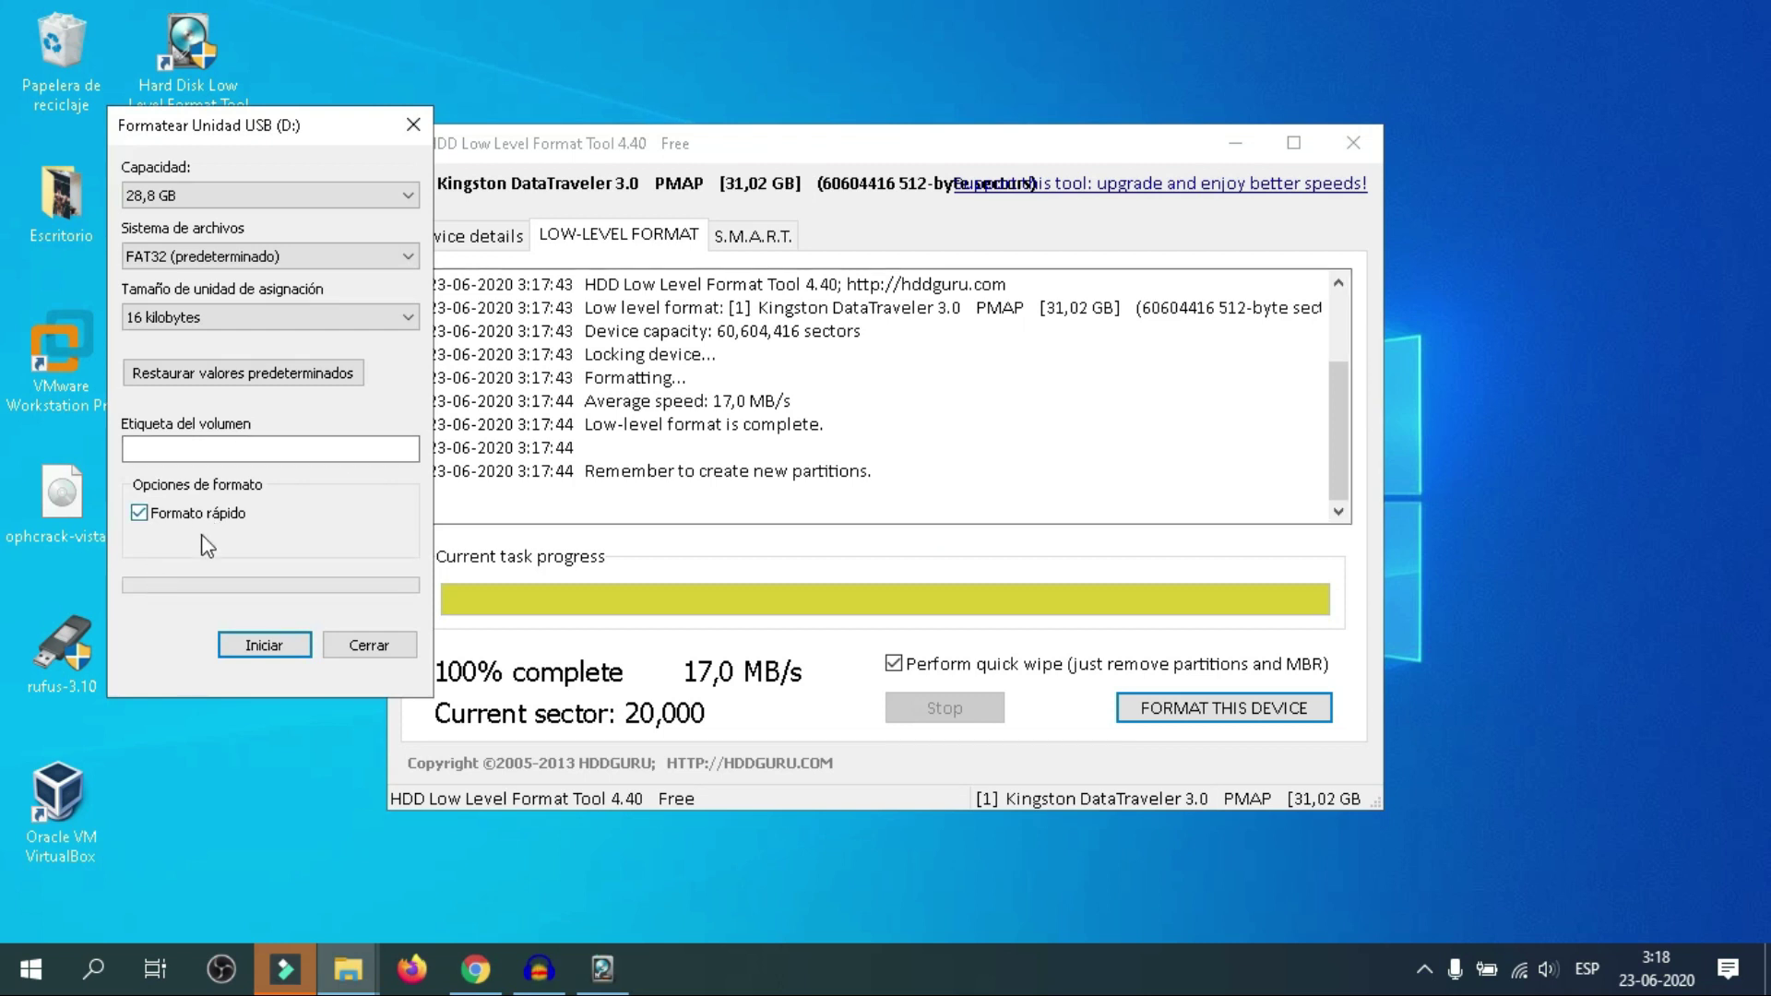
click(301, 652)
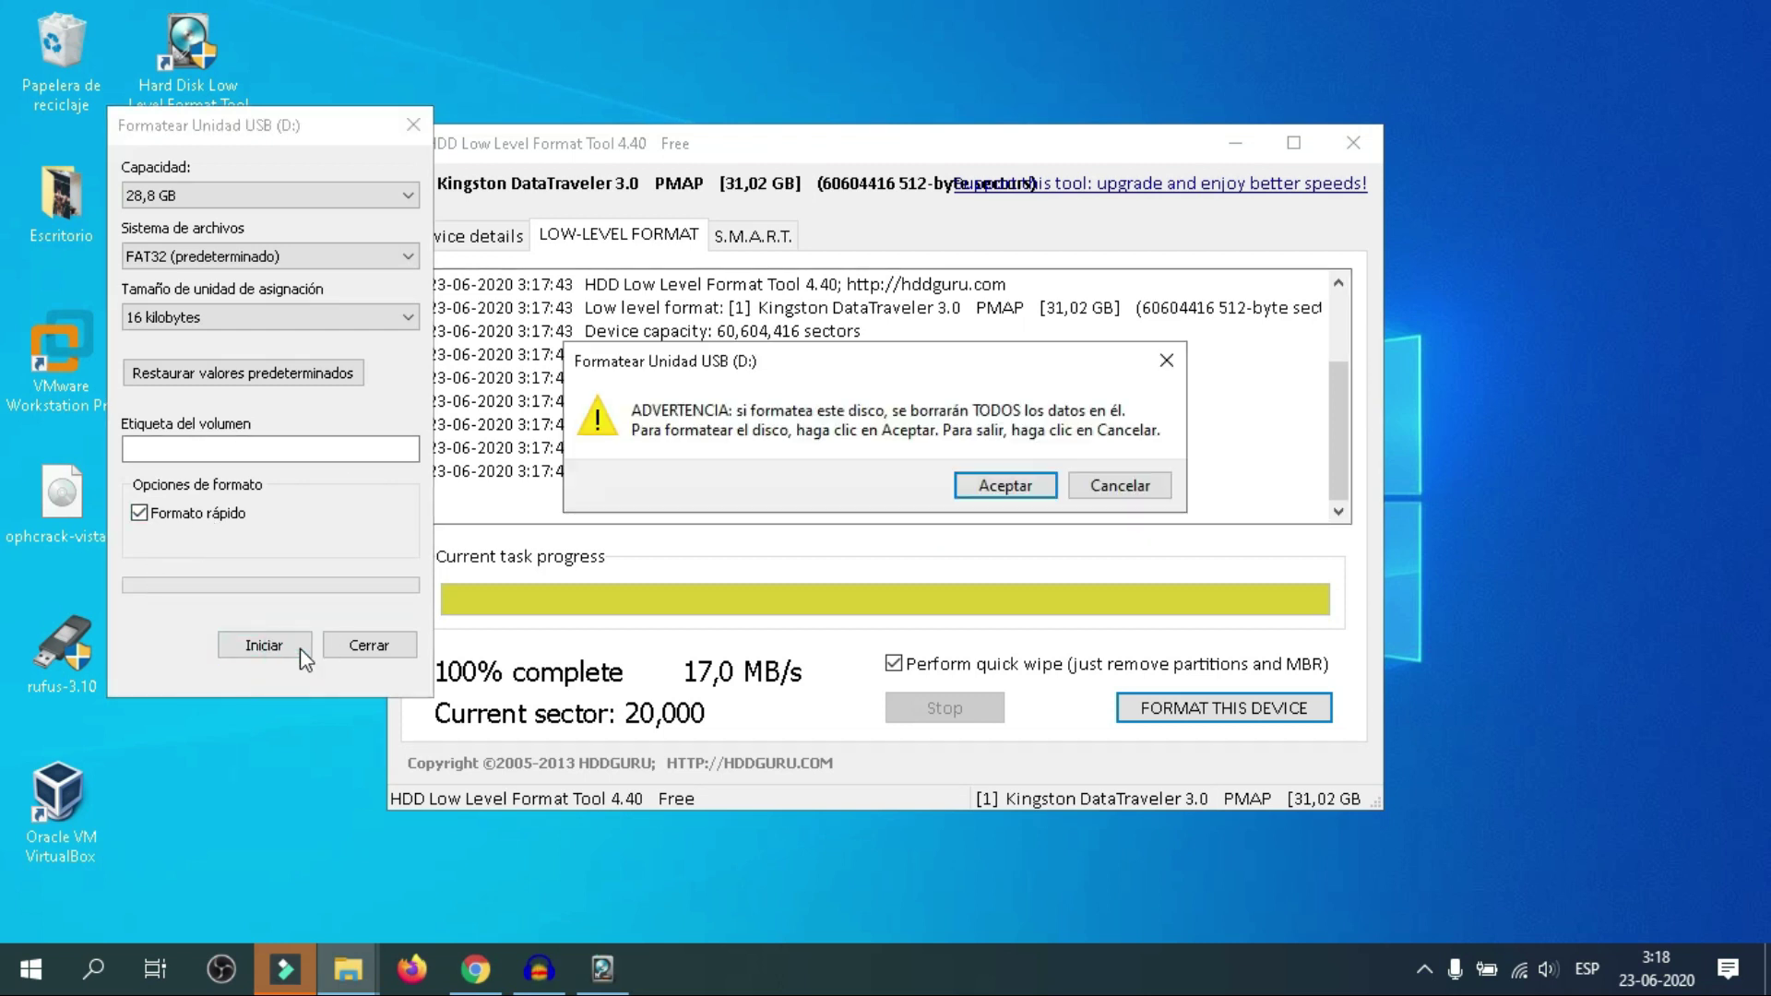
click(1006, 486)
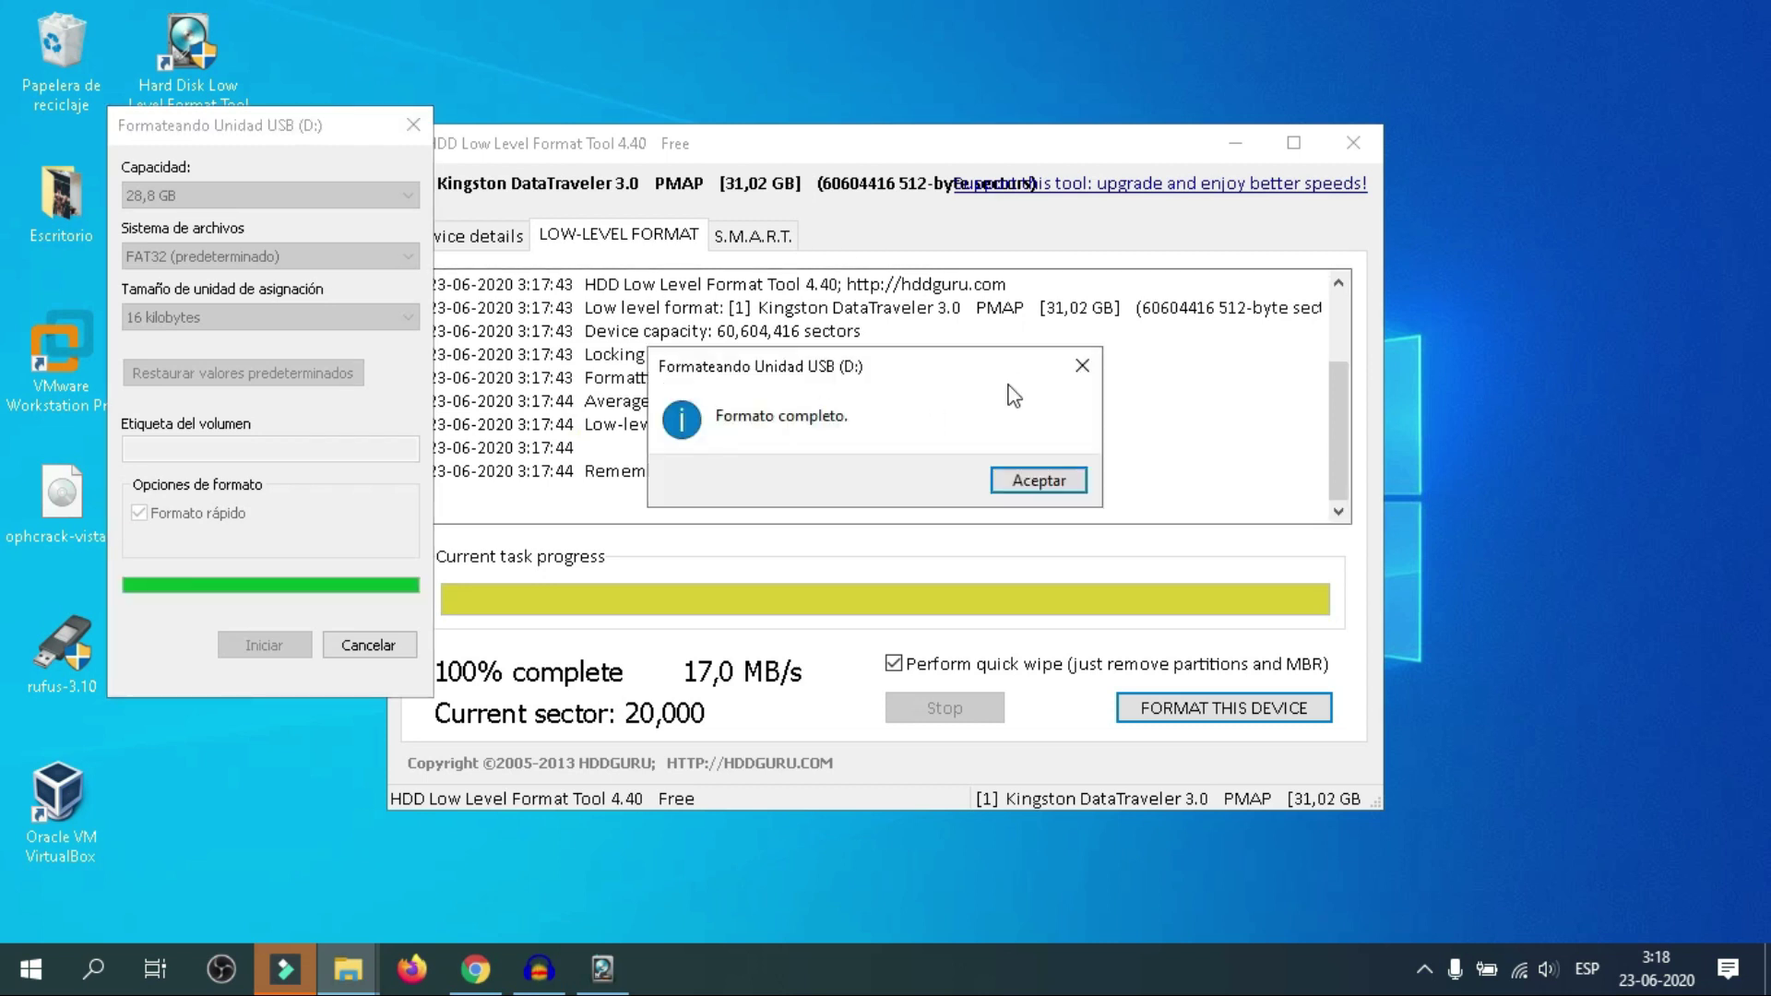
click(1056, 478)
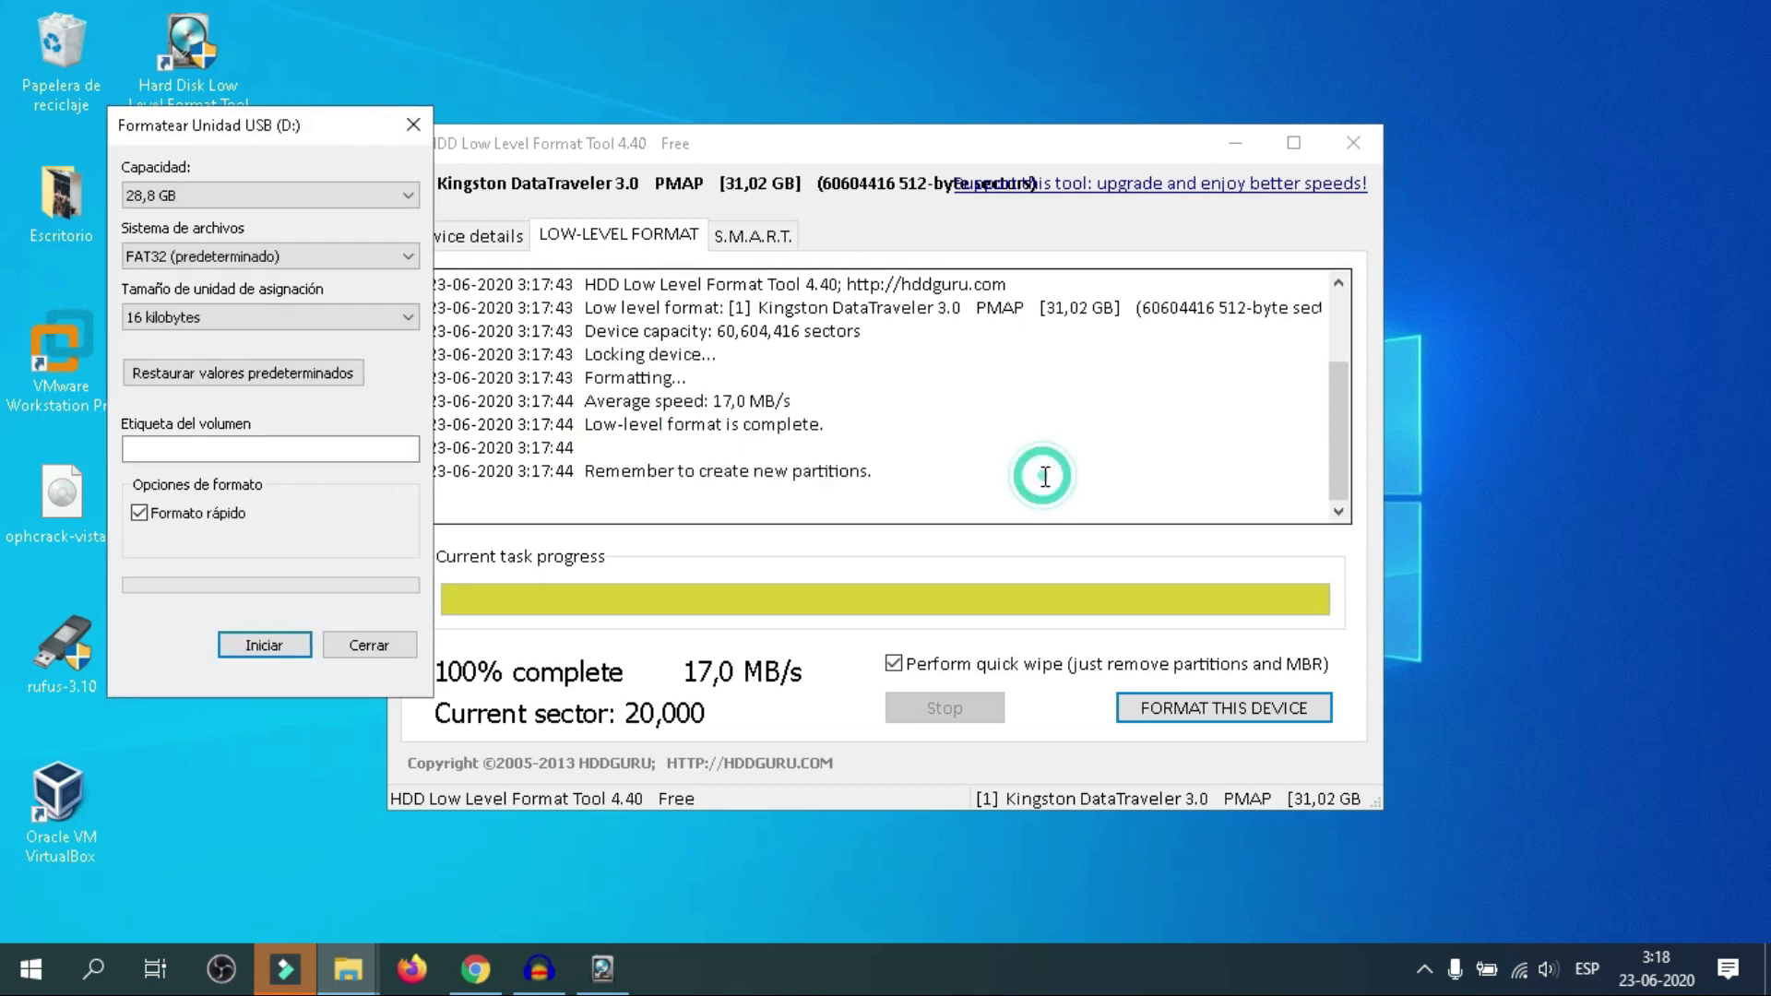
click(404, 643)
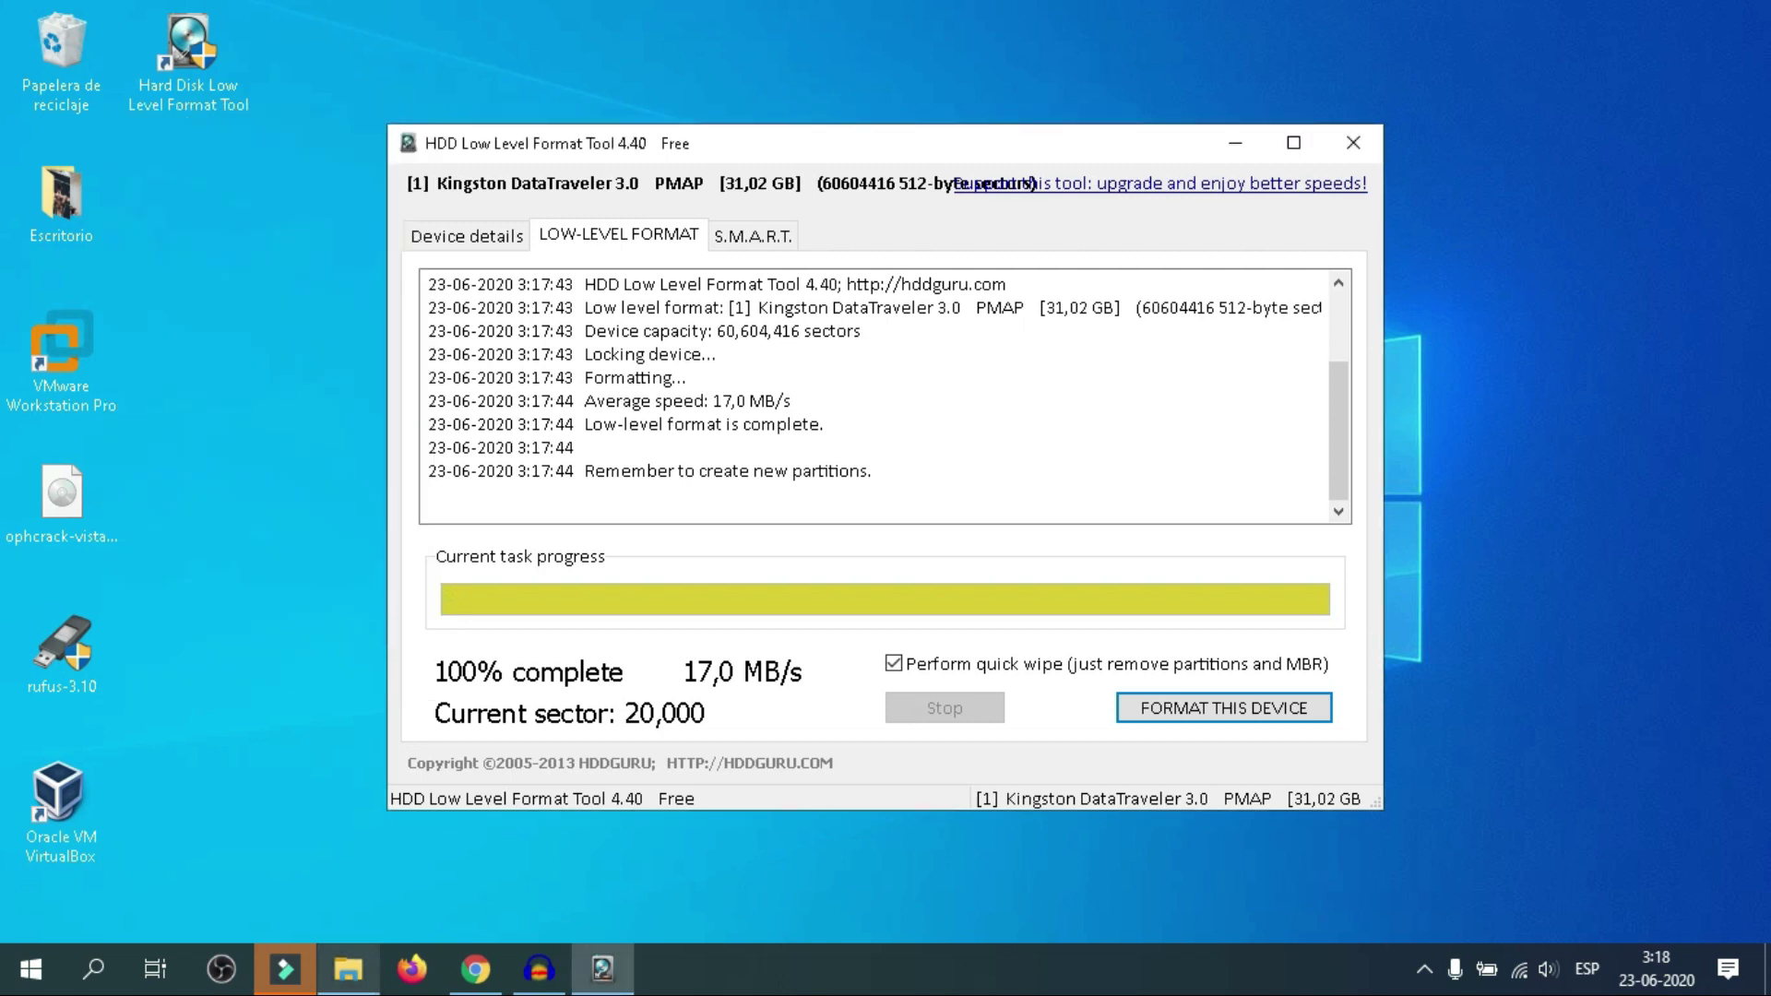
Open USB drive D: in File Explorer and create a new text document on it with the default name
click(374, 968)
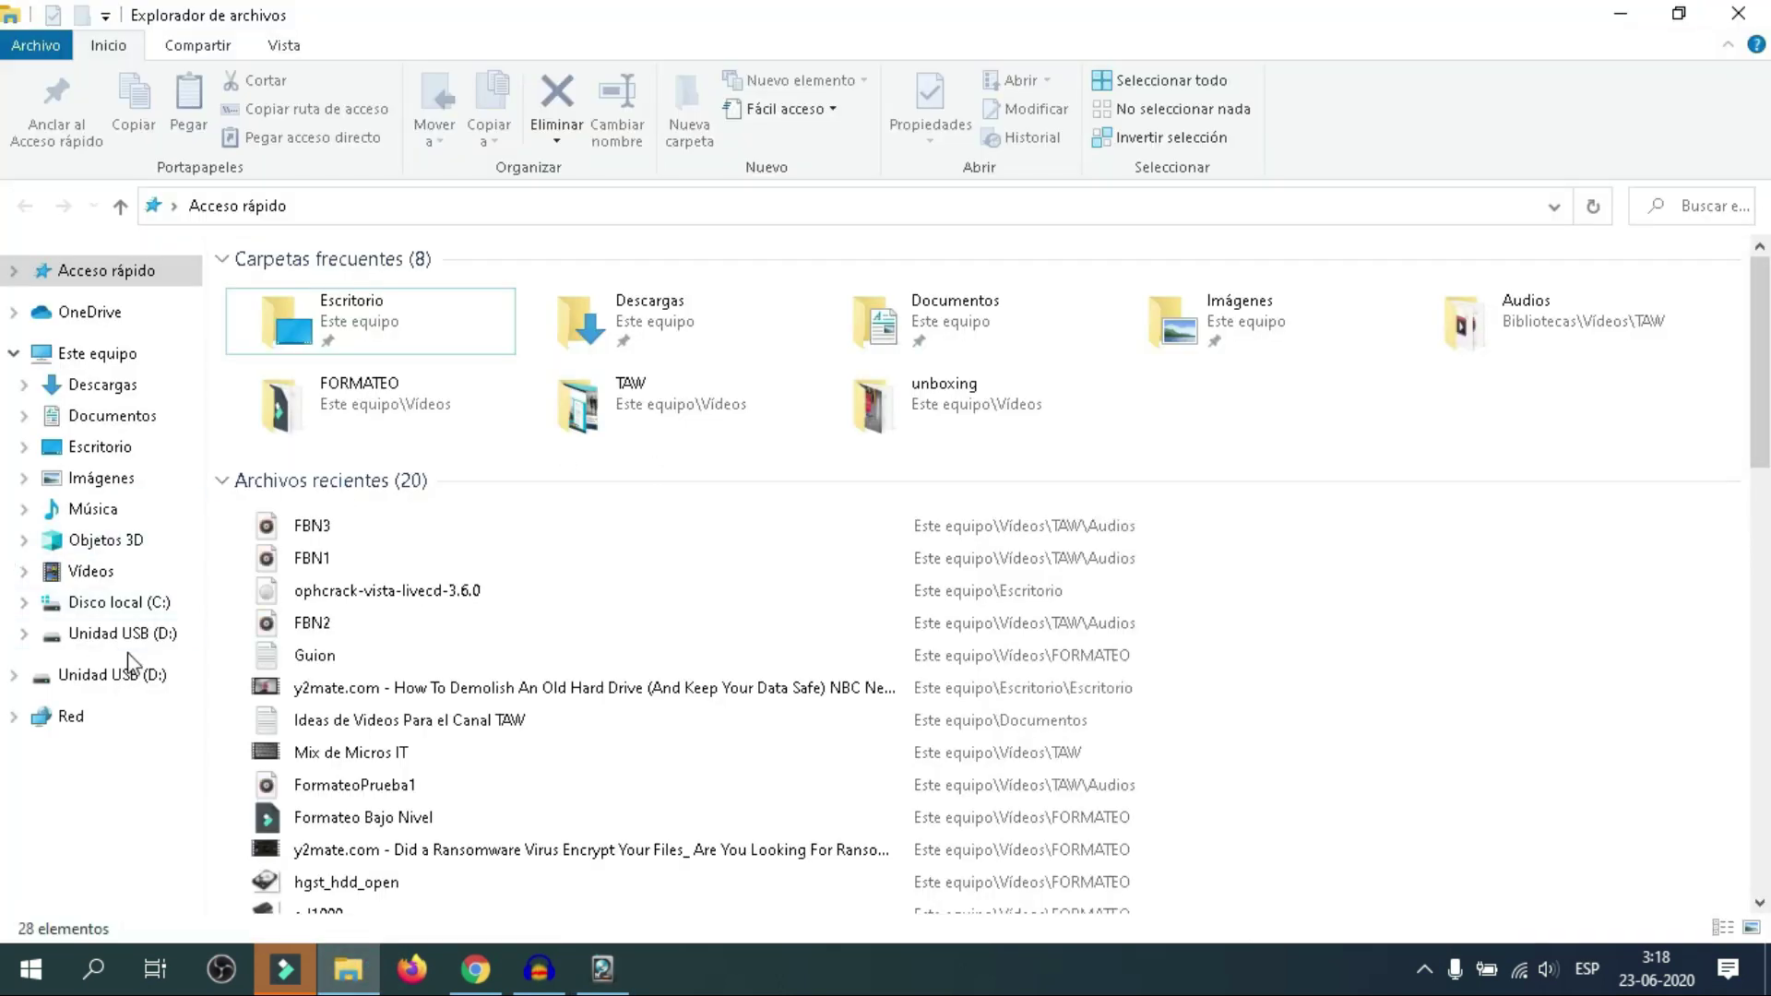
click(111, 350)
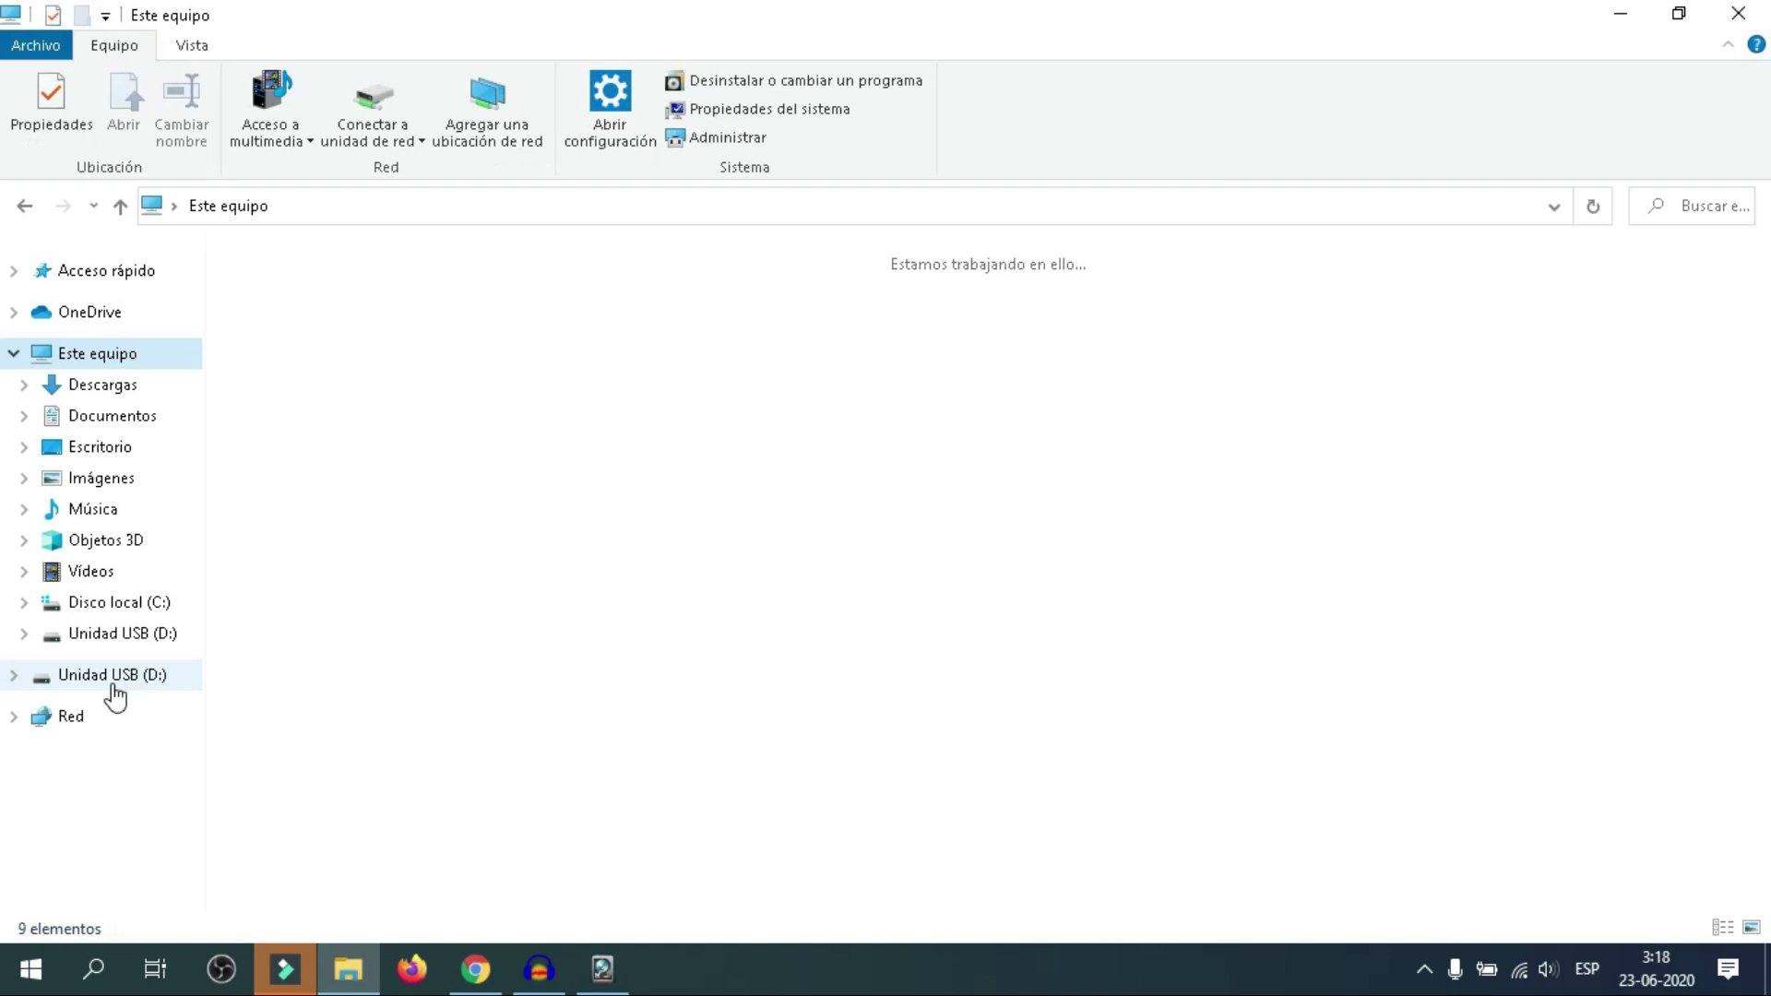
click(112, 681)
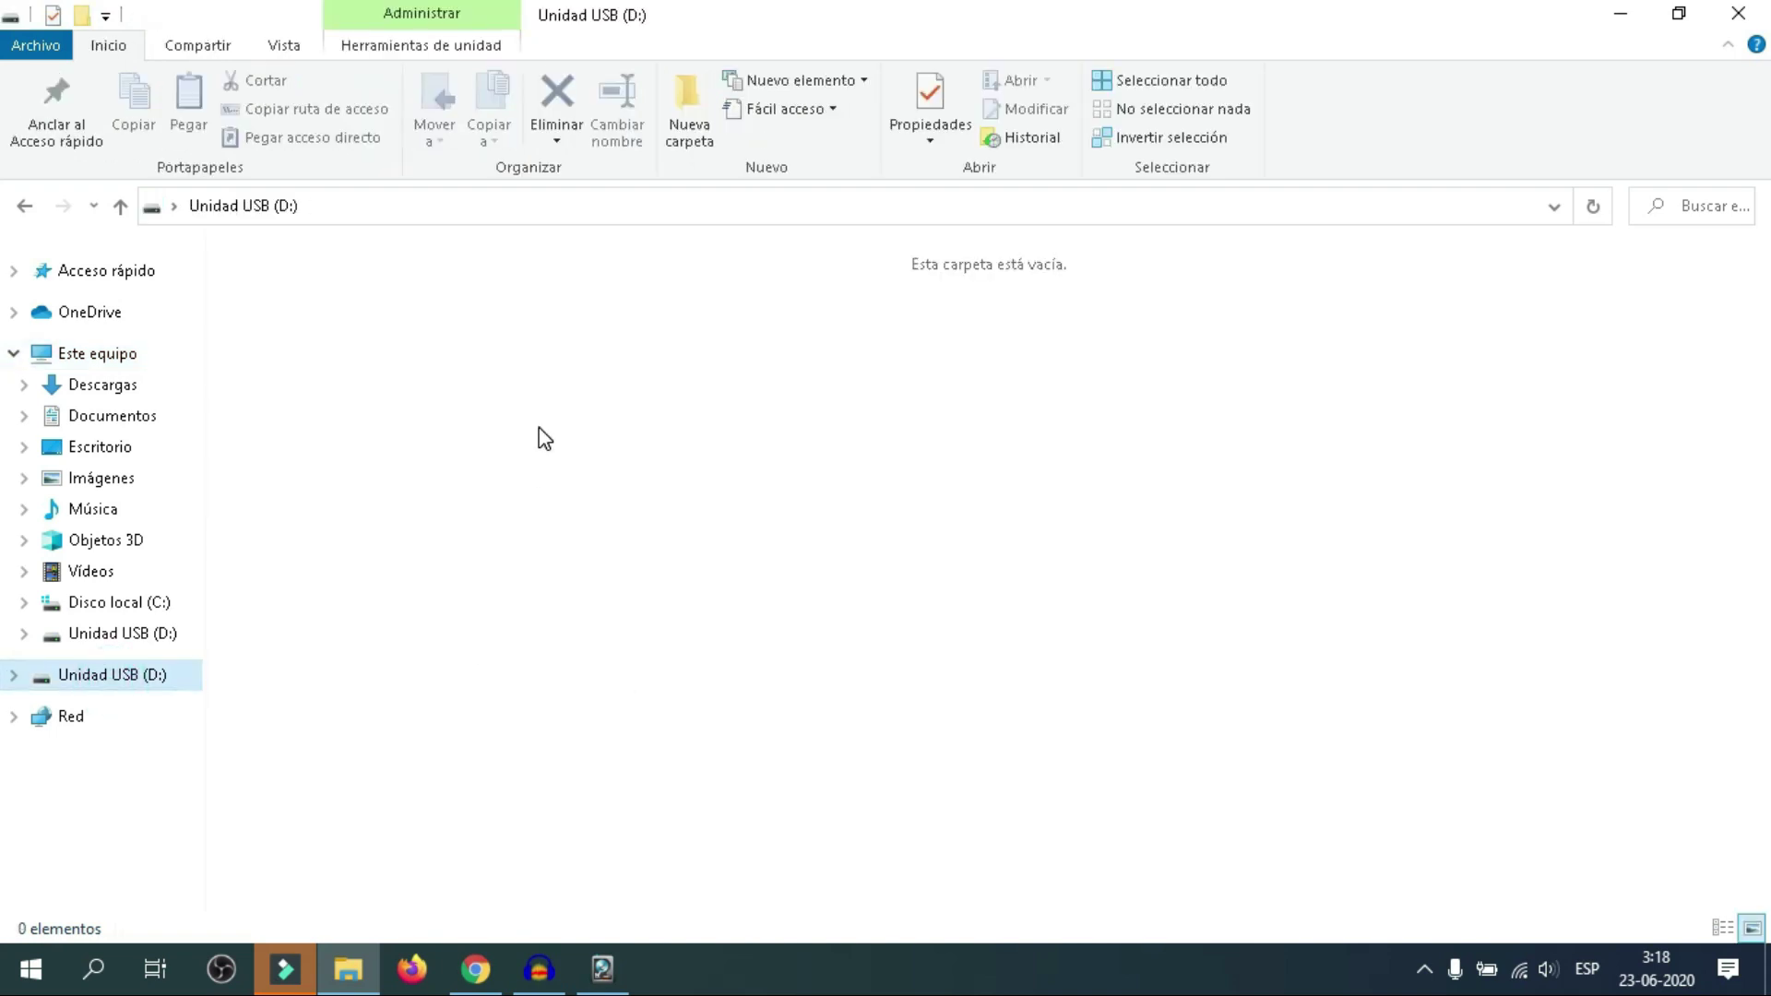
right_click(537, 426)
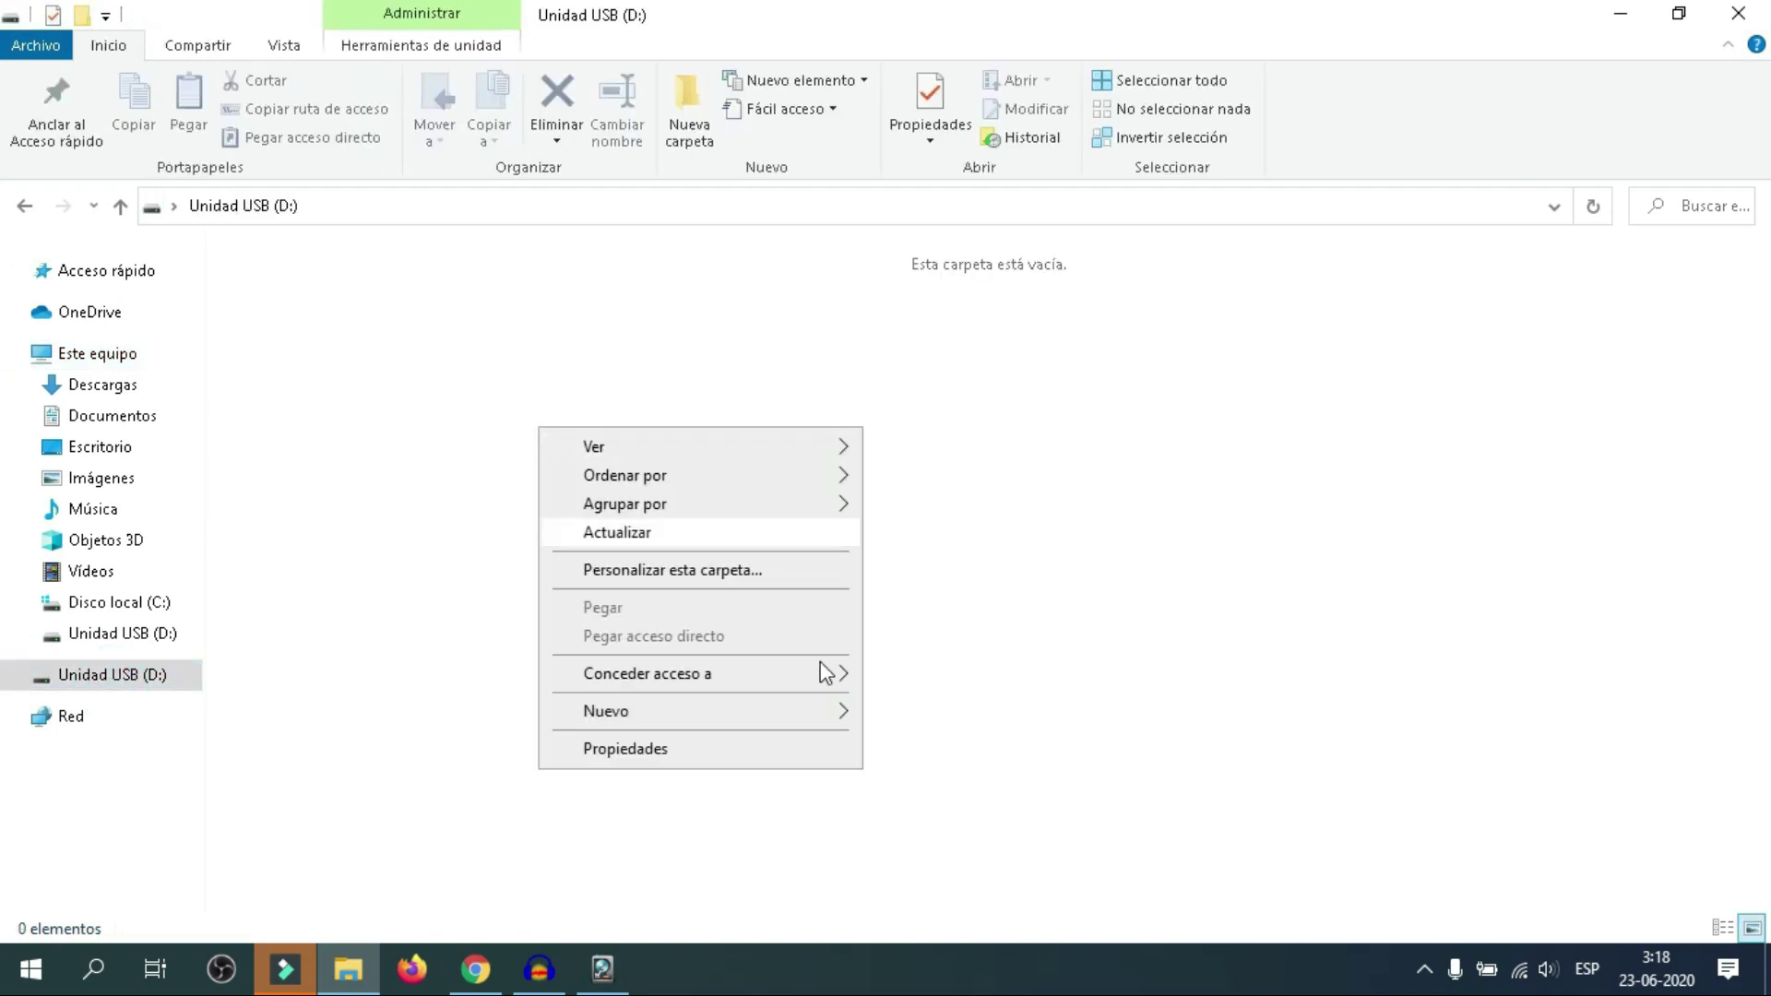
mouse_move(830, 716)
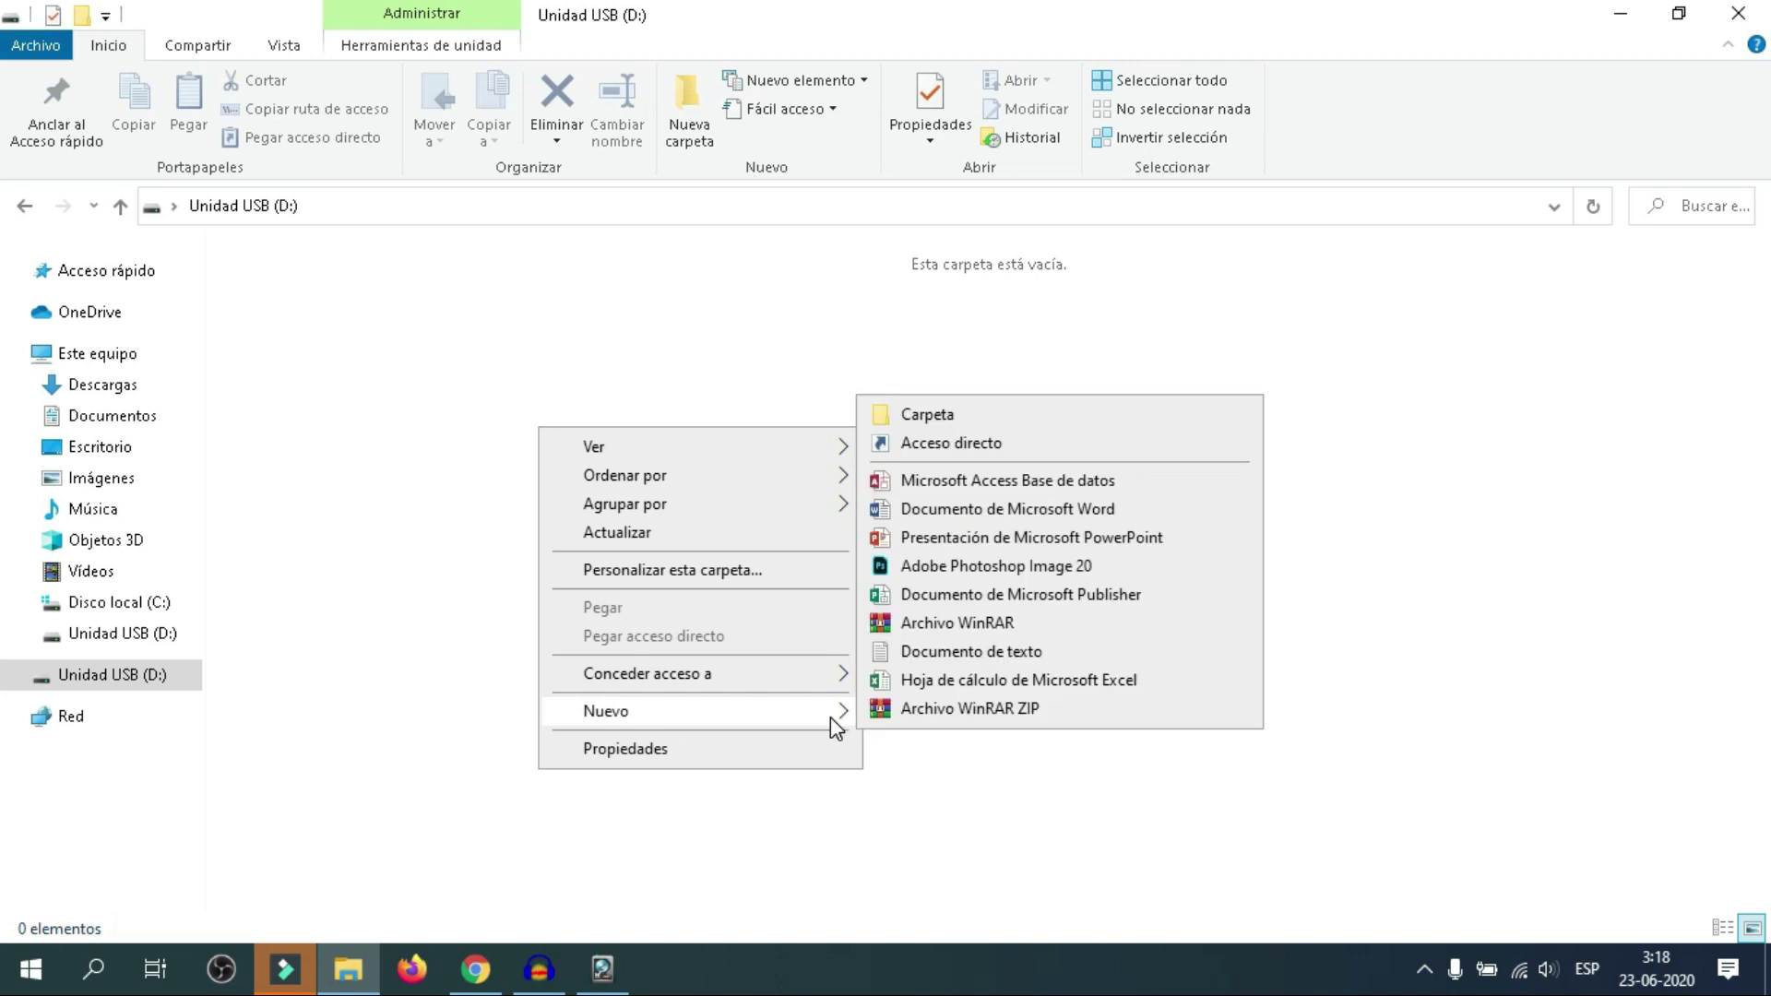
click(1003, 655)
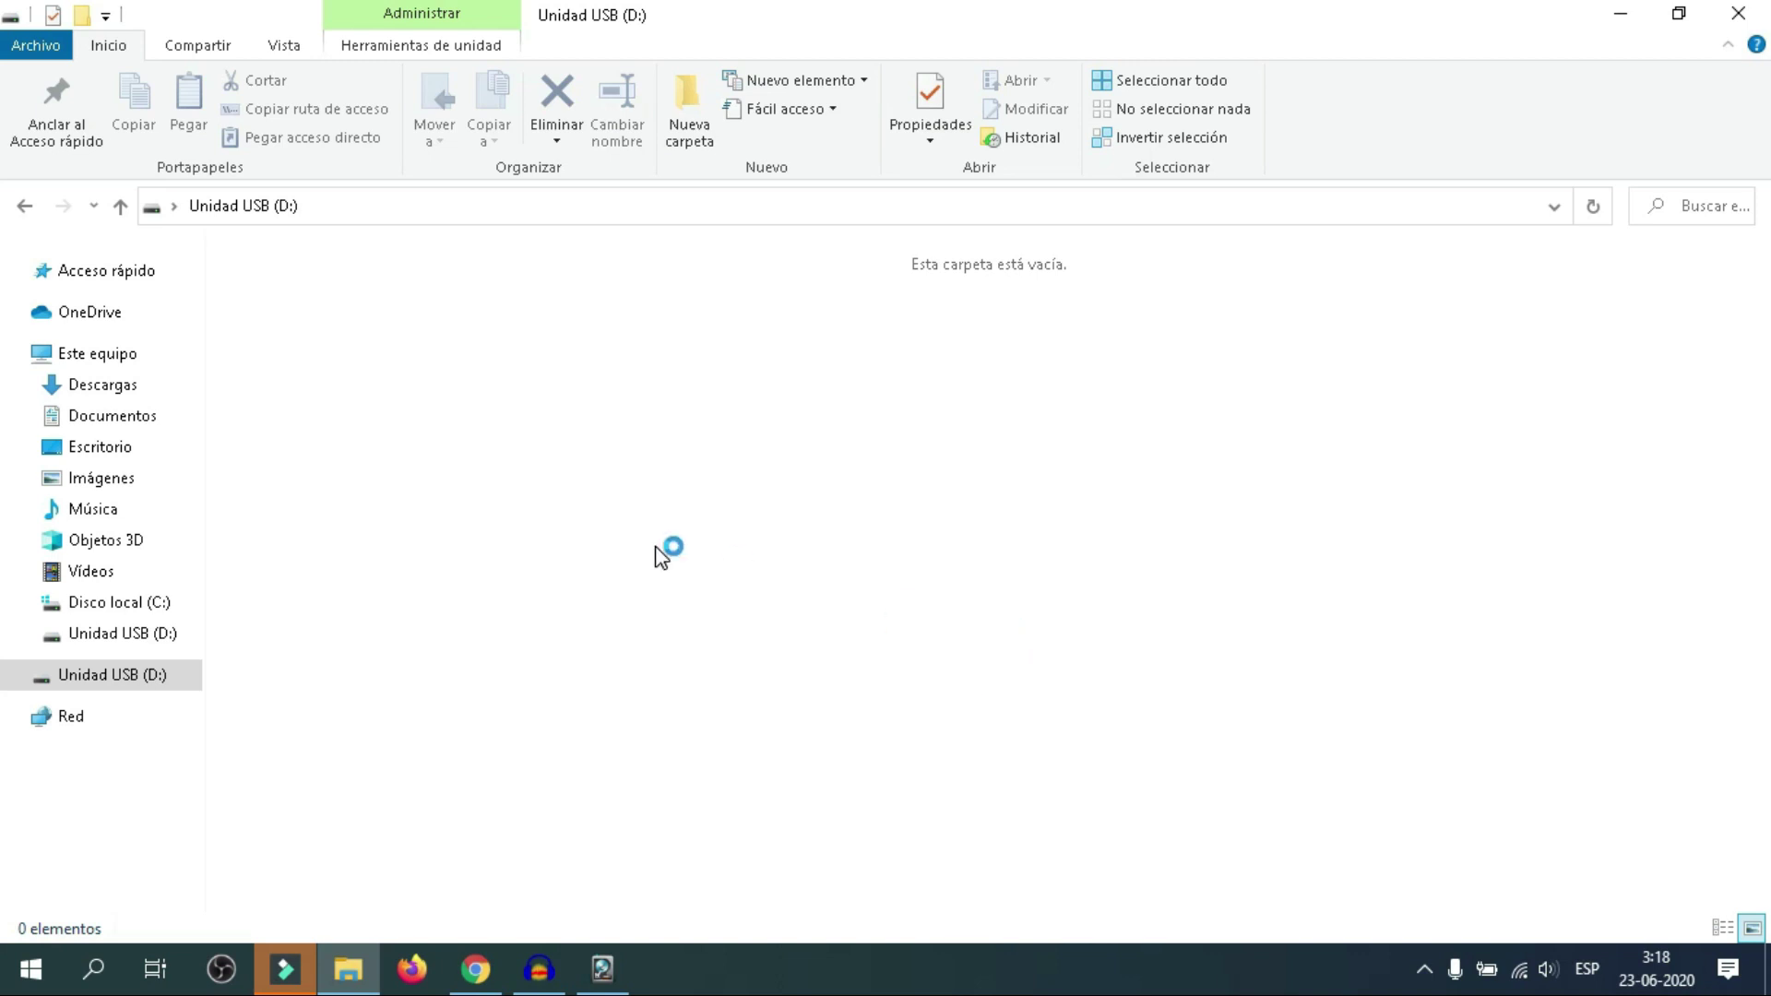
click(625, 590)
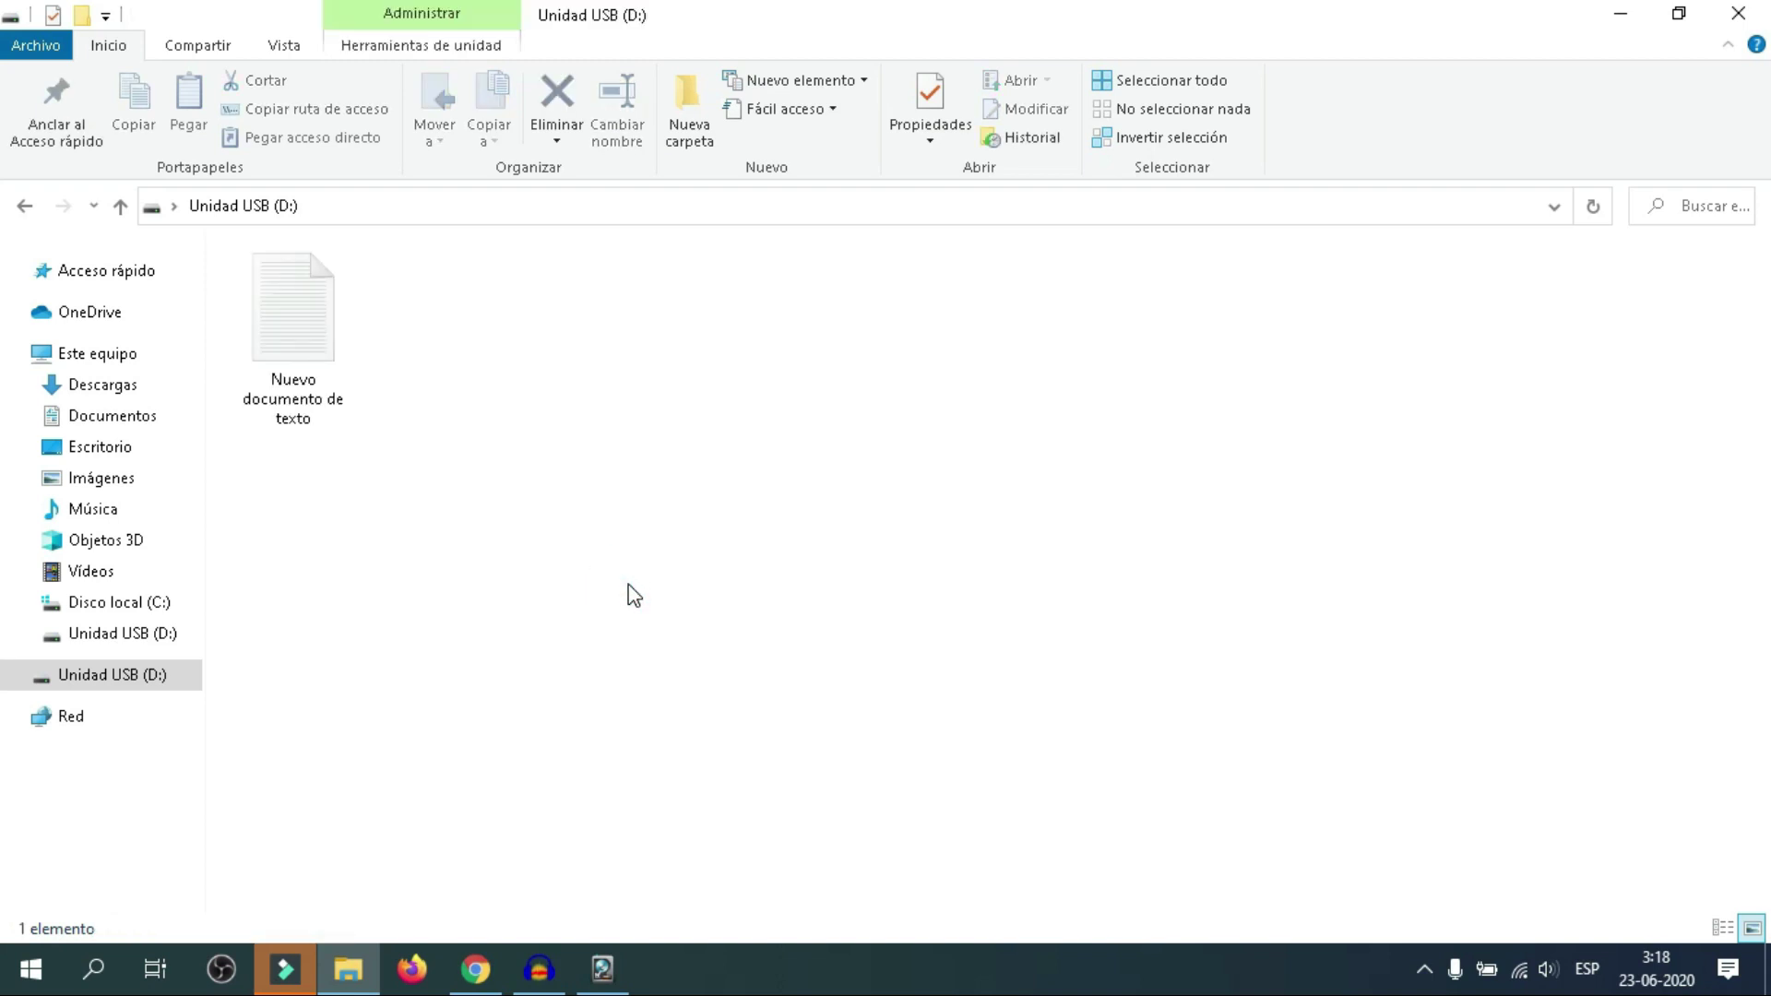
Switch back to HDD Low Level Format Tool and start a full low-level format of the Kingston drive with quick wipe disabled
click(602, 968)
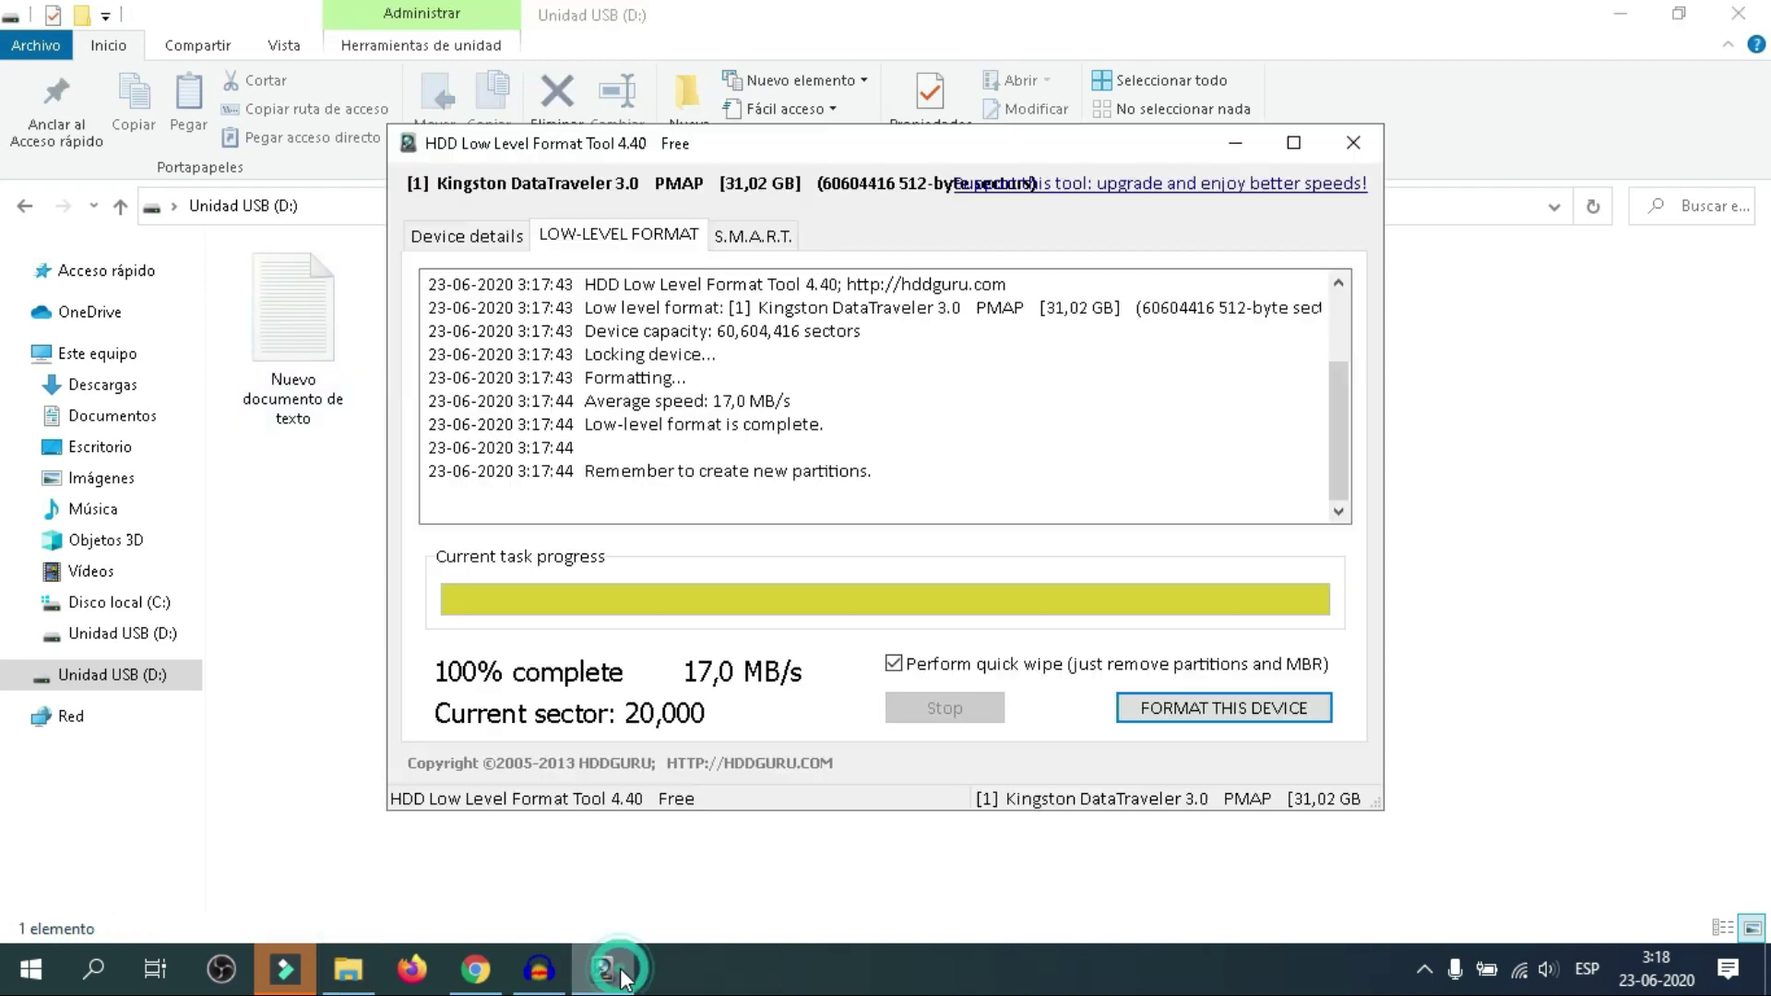
click(893, 665)
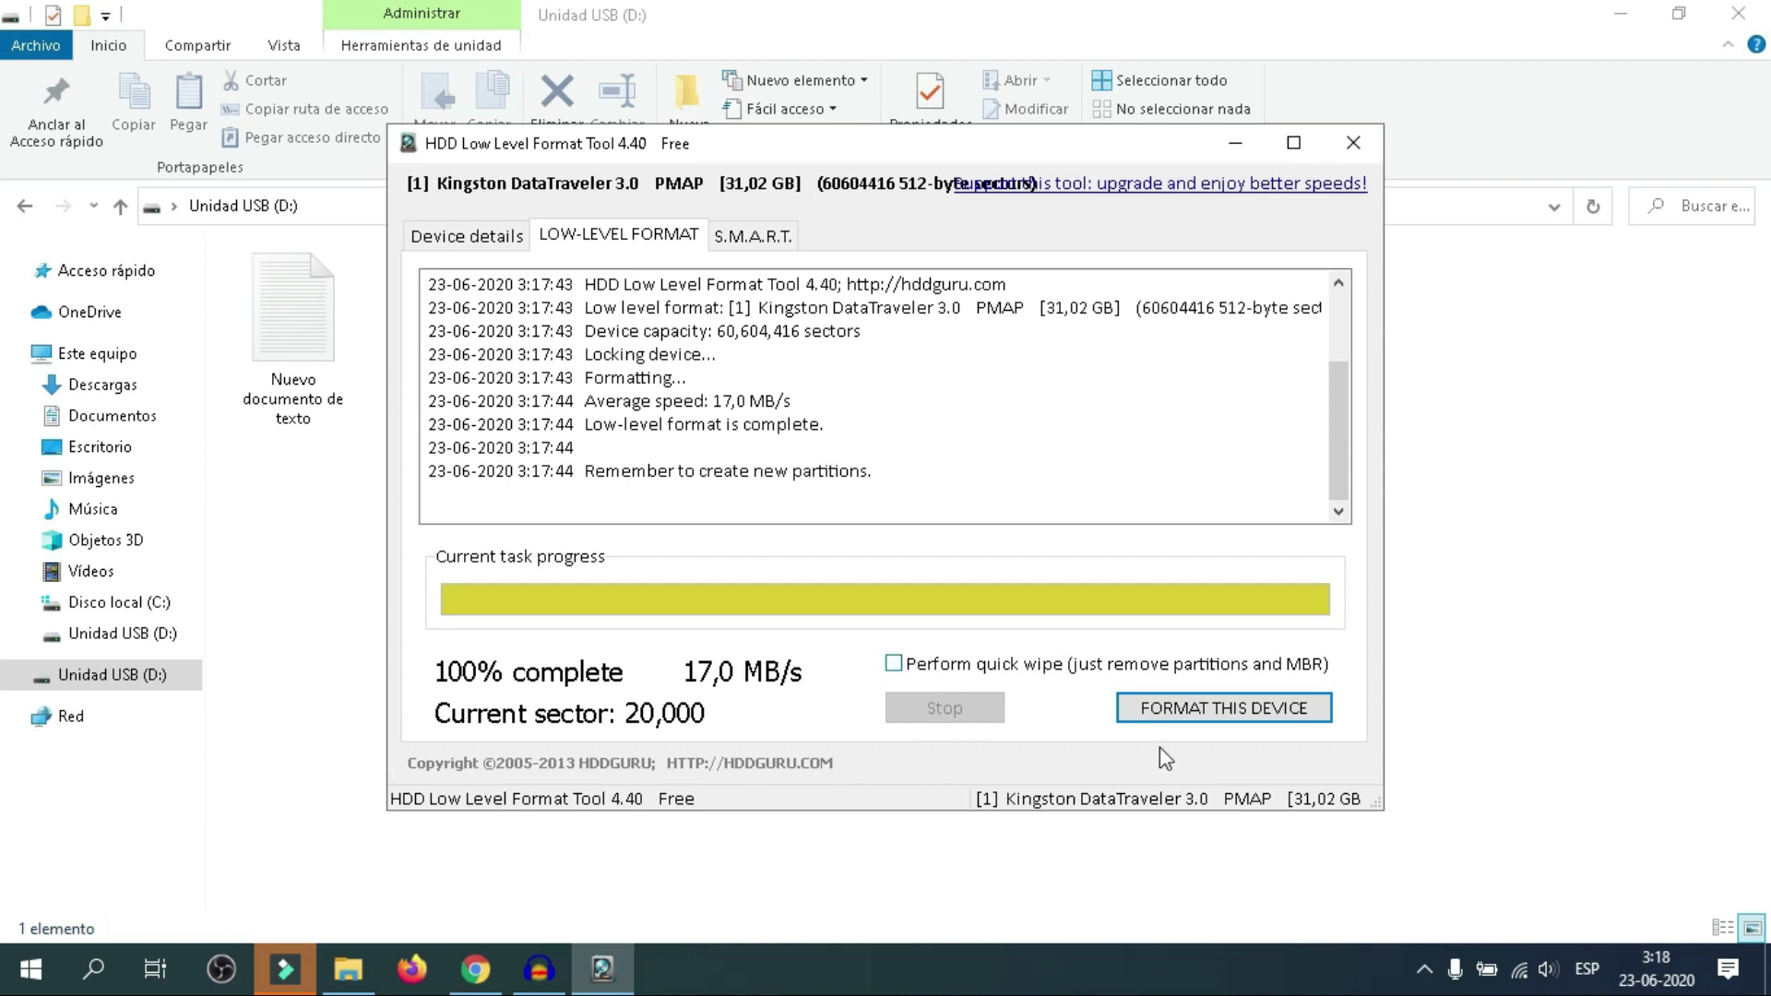
click(1255, 707)
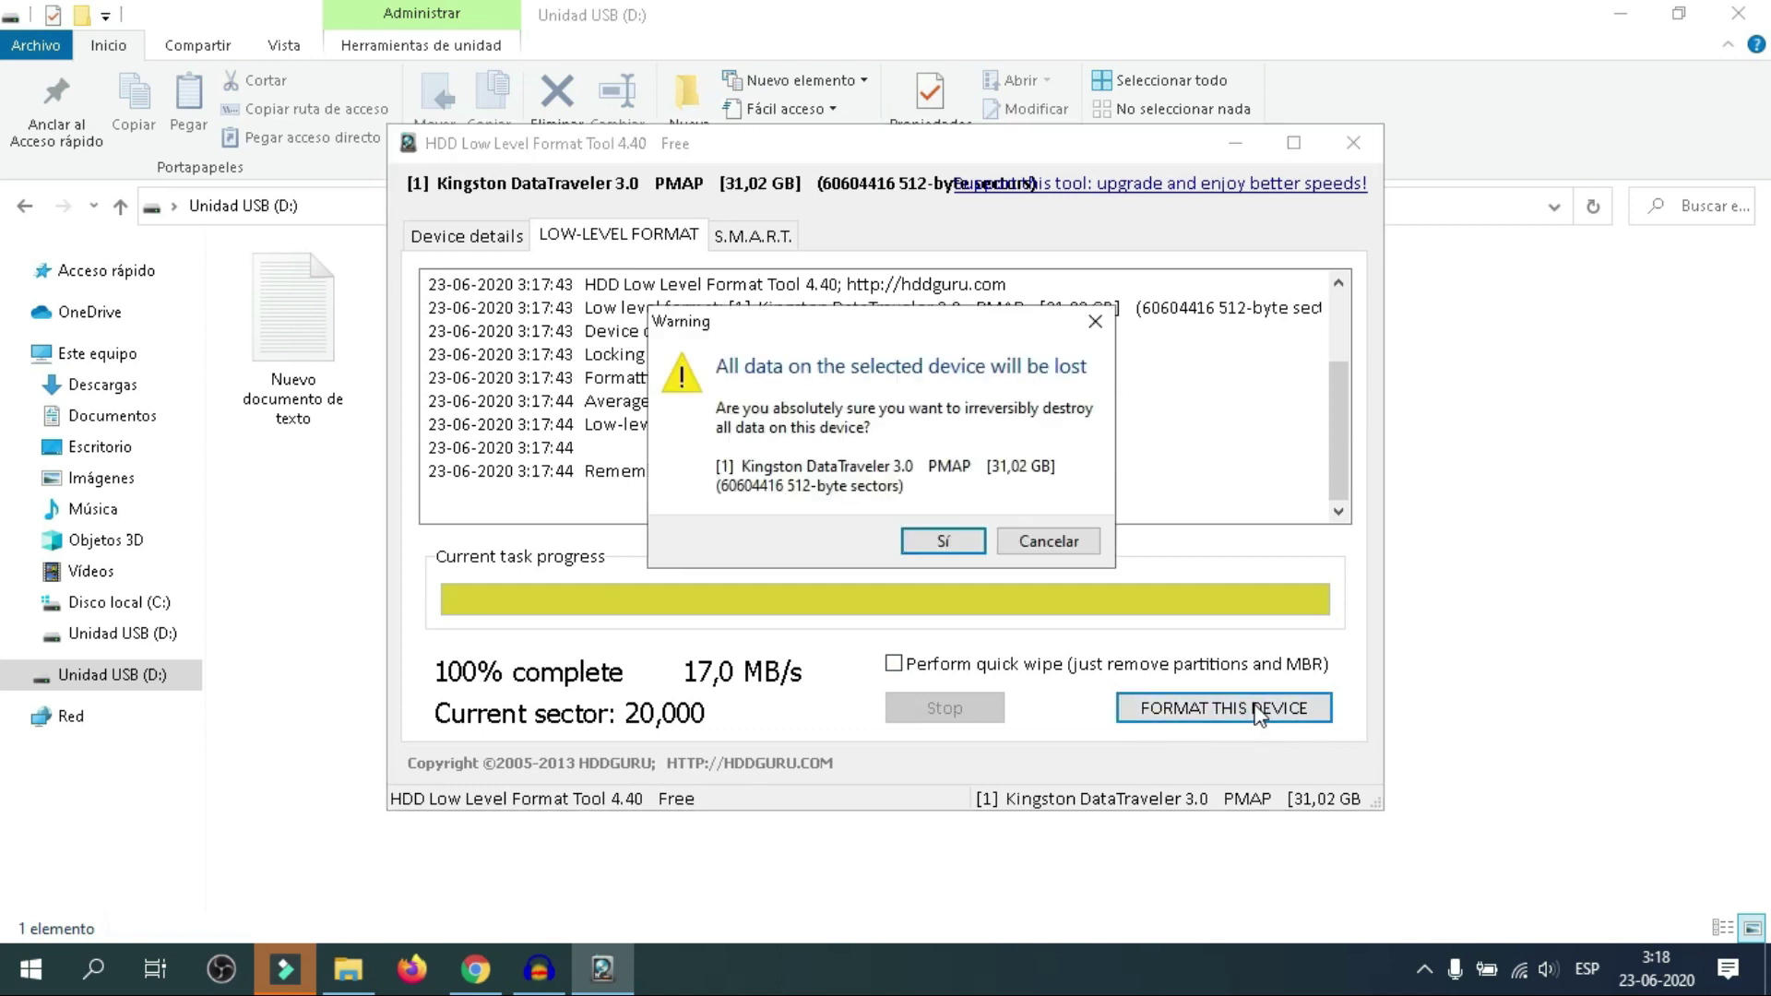
click(943, 541)
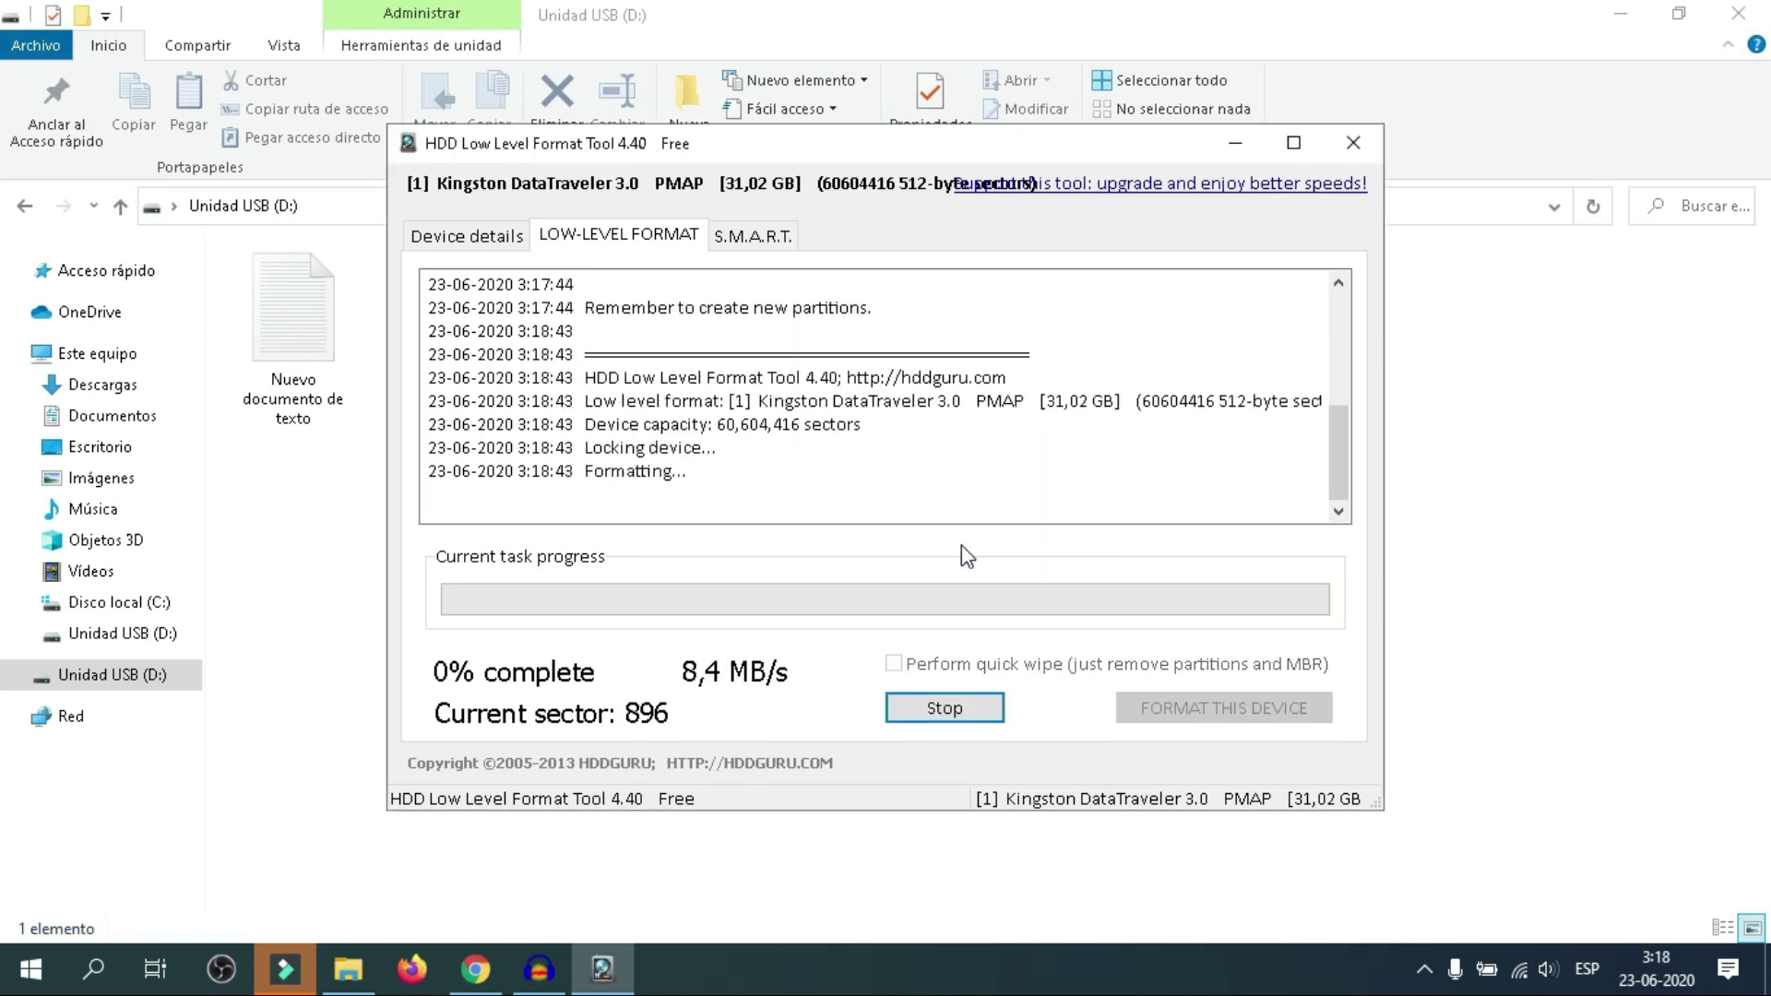